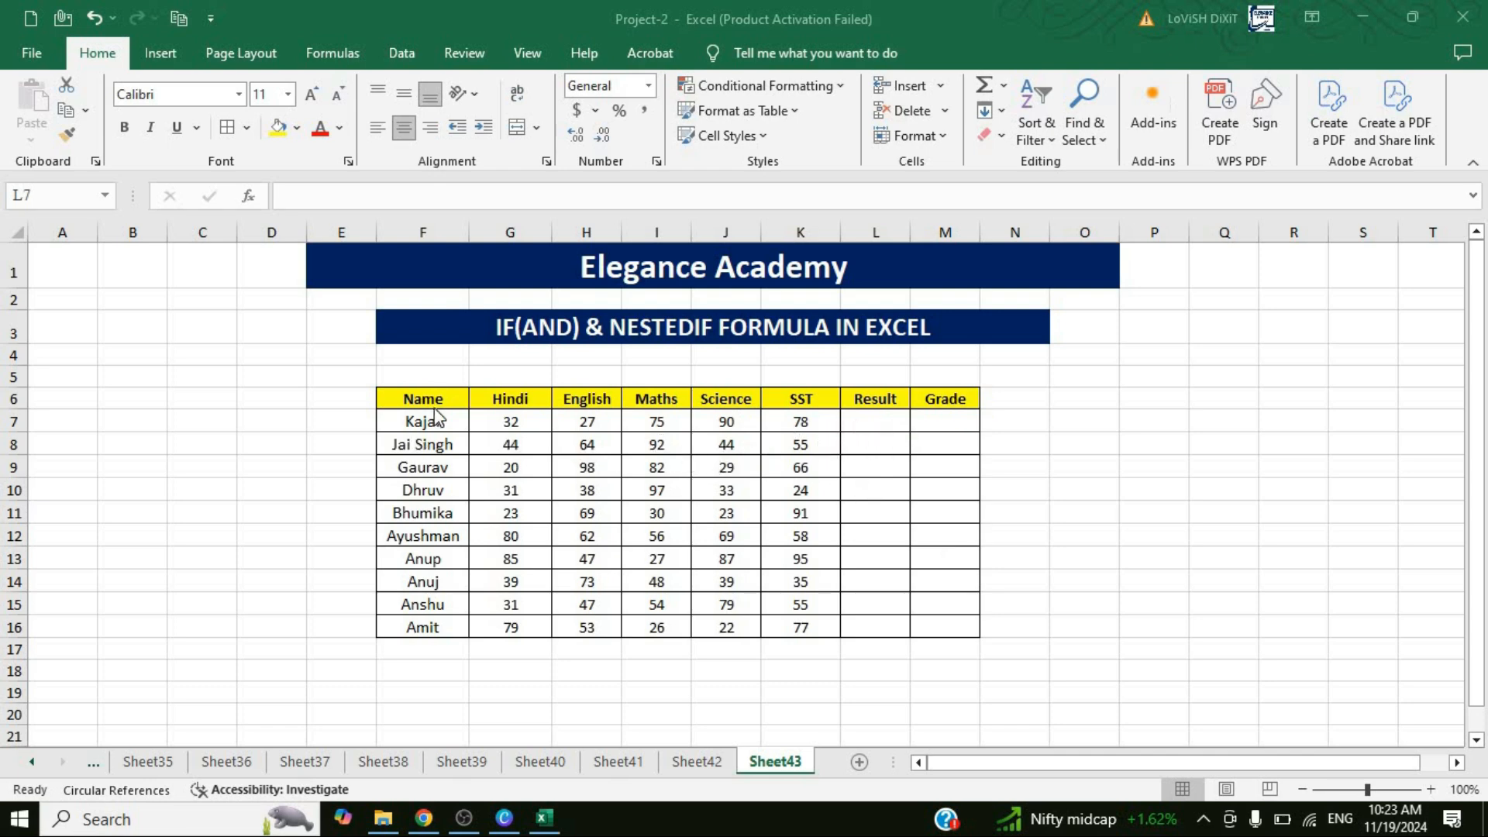
left_click(441, 585)
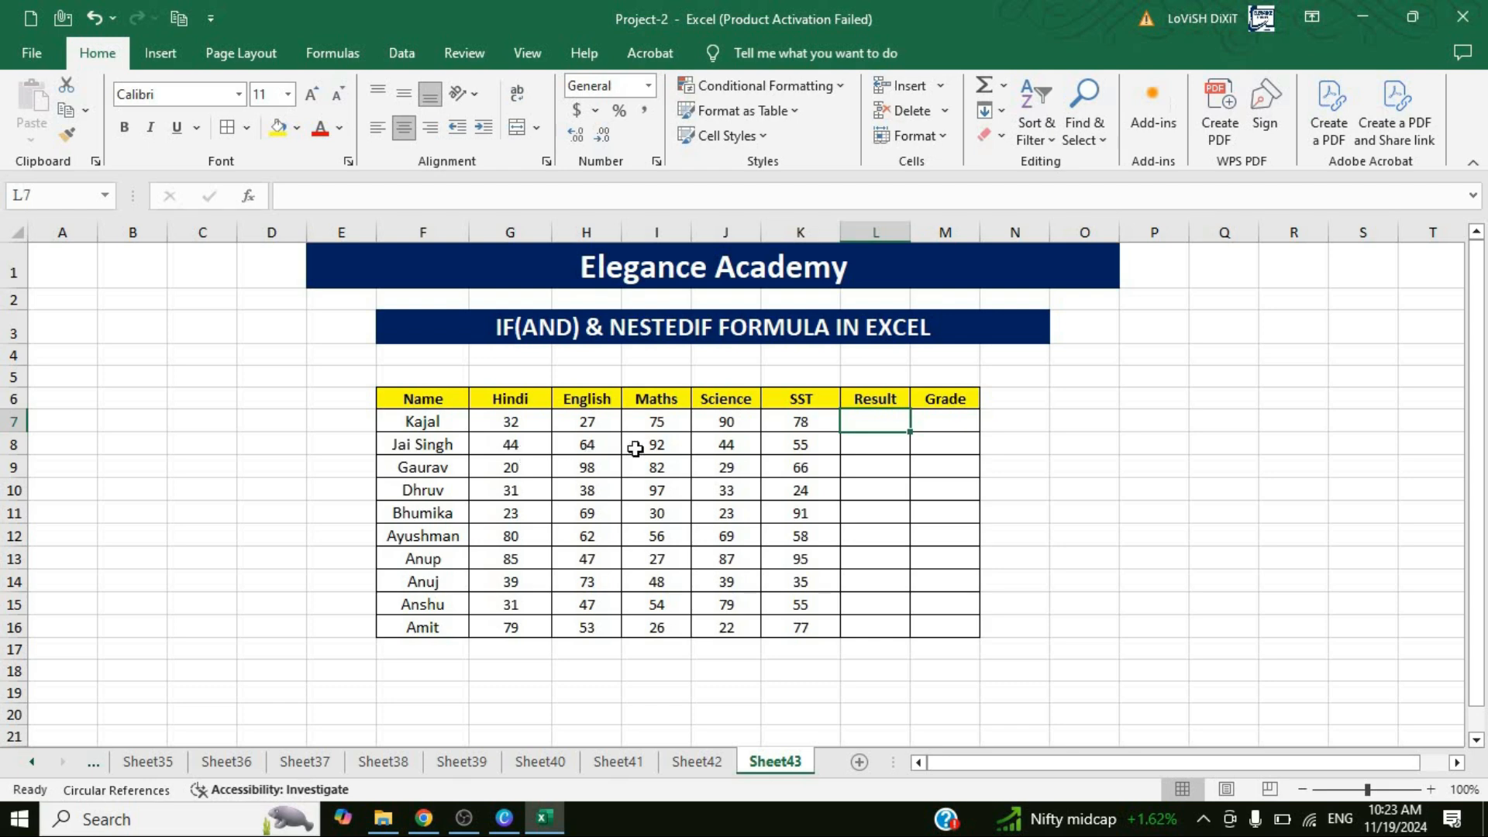
left_click(879, 447)
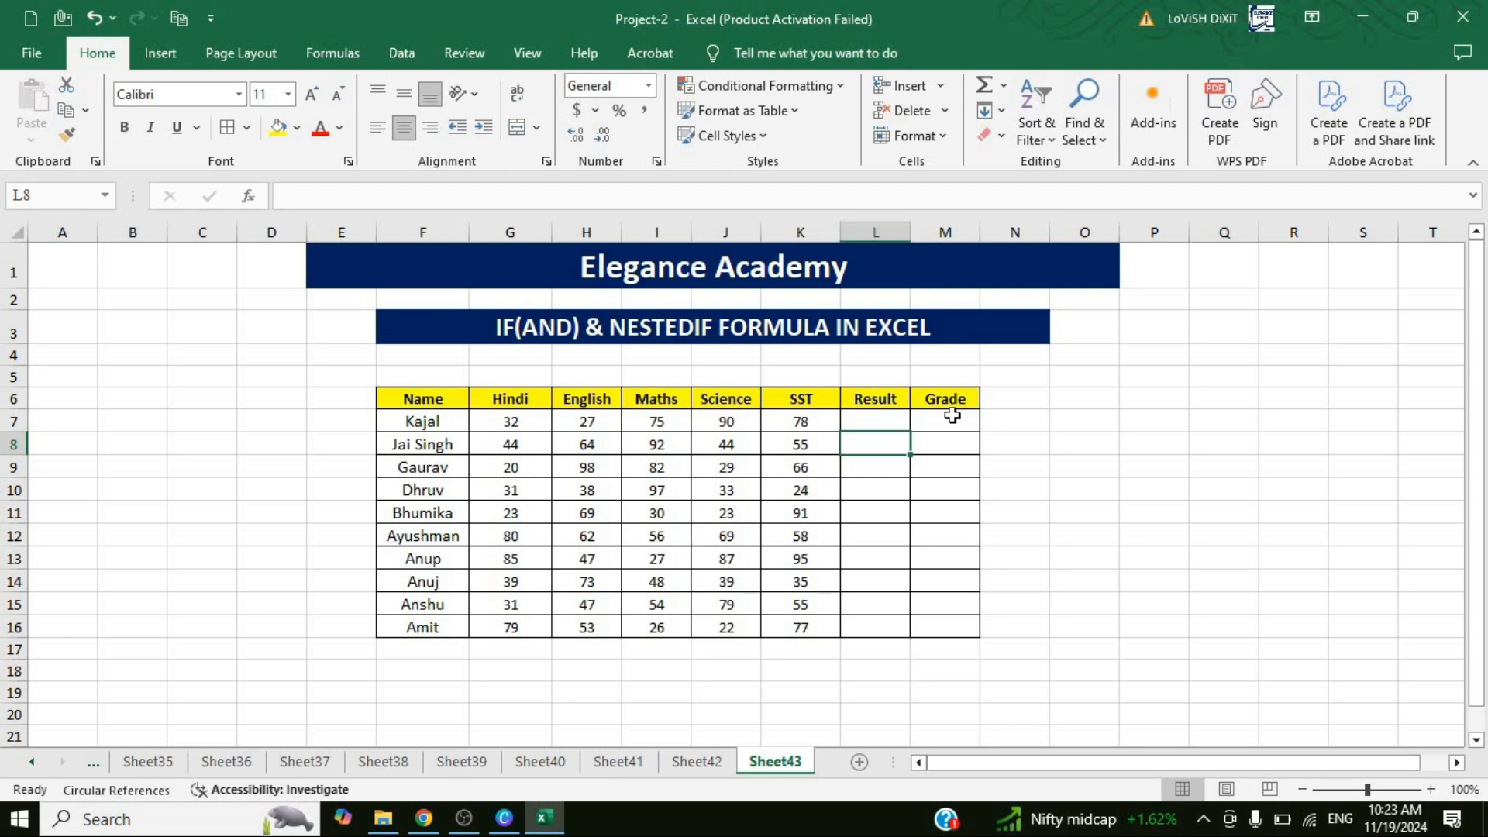
left_click(949, 419)
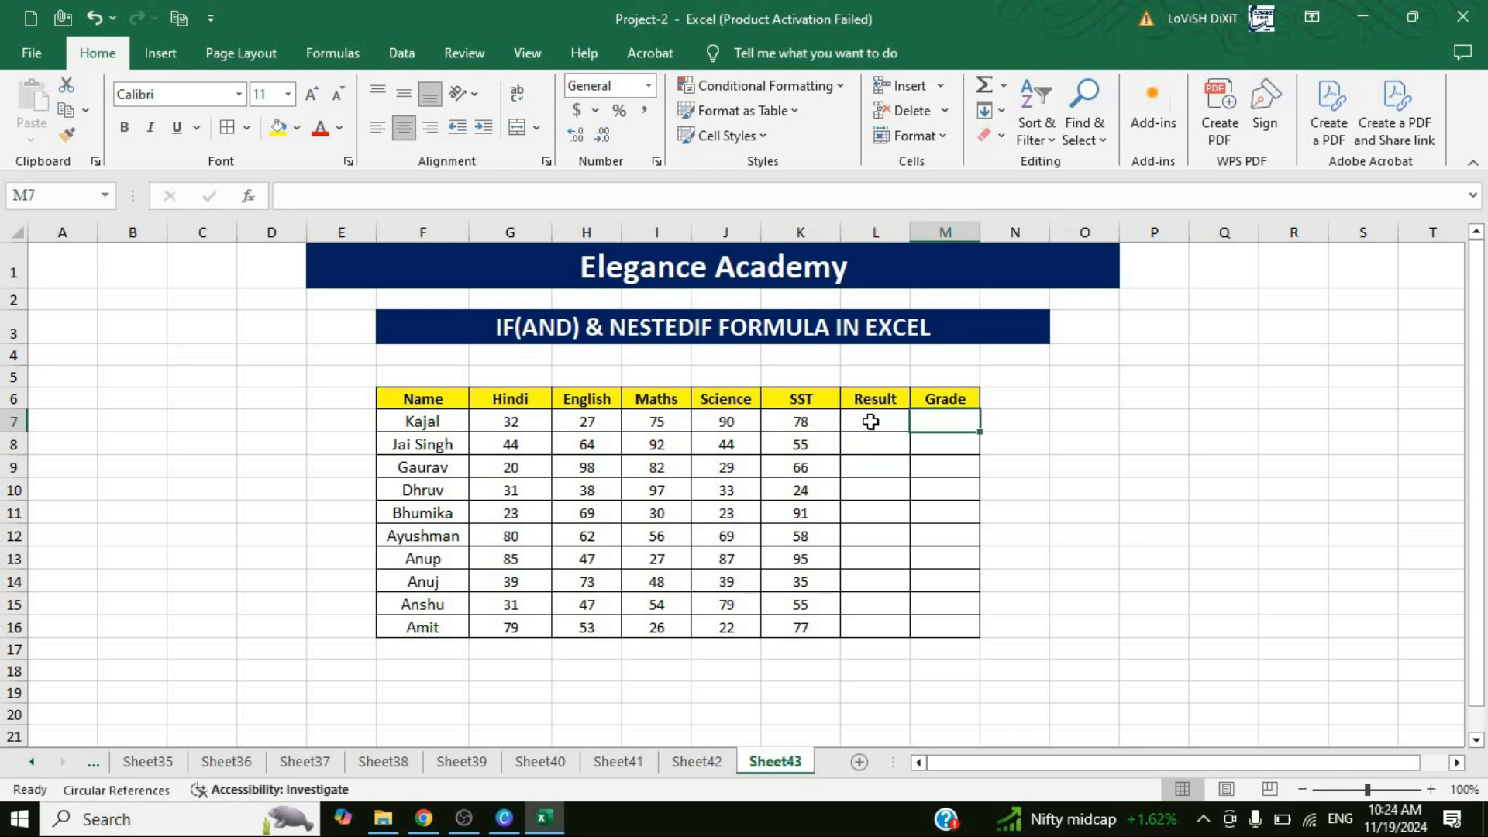
left_click(871, 420)
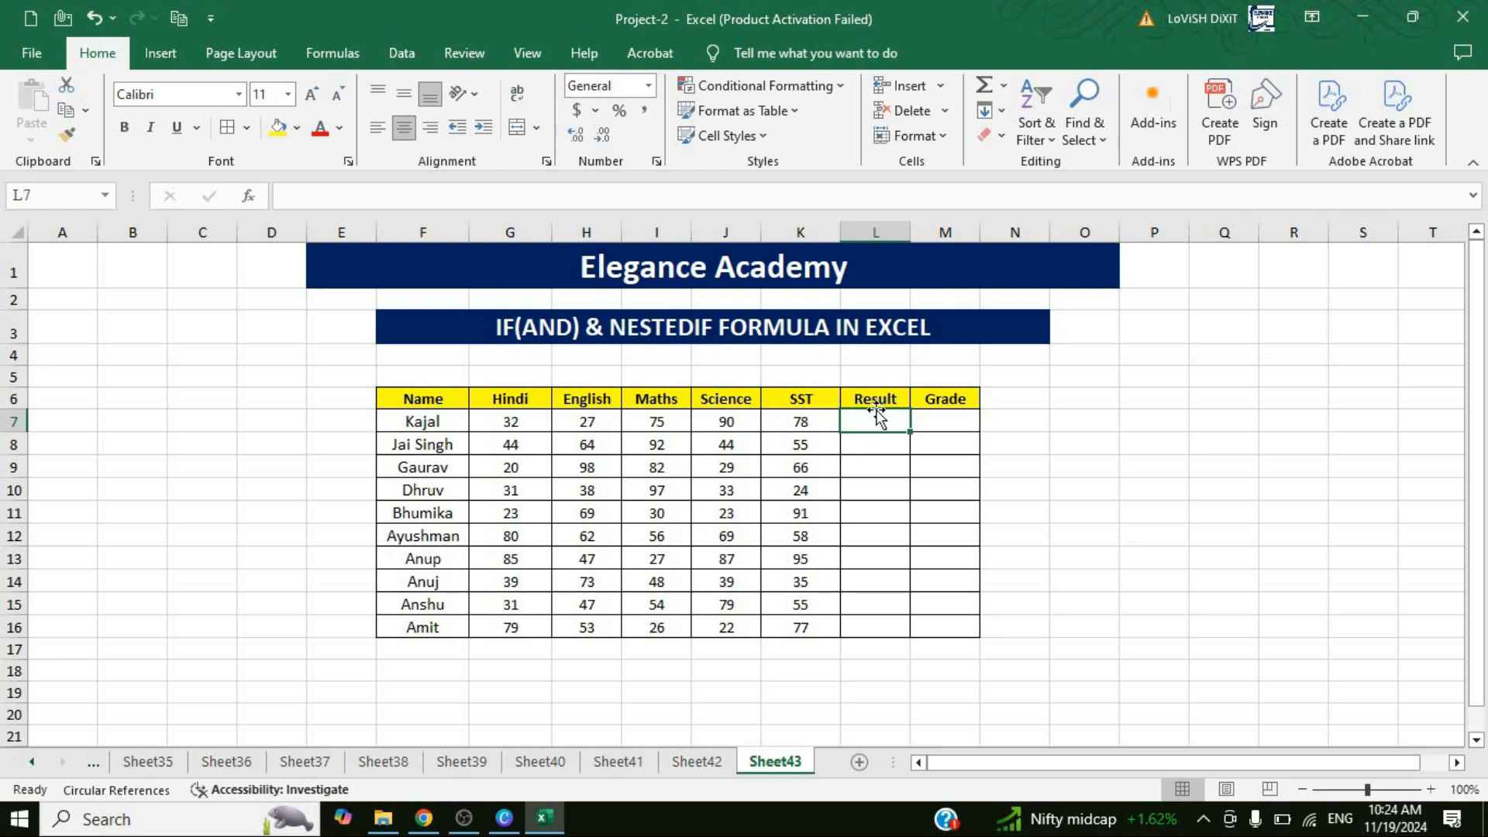
Move the Result and Grade headers one column over to M6:N6, leaving L6 empty.
left_click_drag(881, 398, 963, 403)
key("ctrl+c")
left_click(961, 404)
key("ctrl+v")
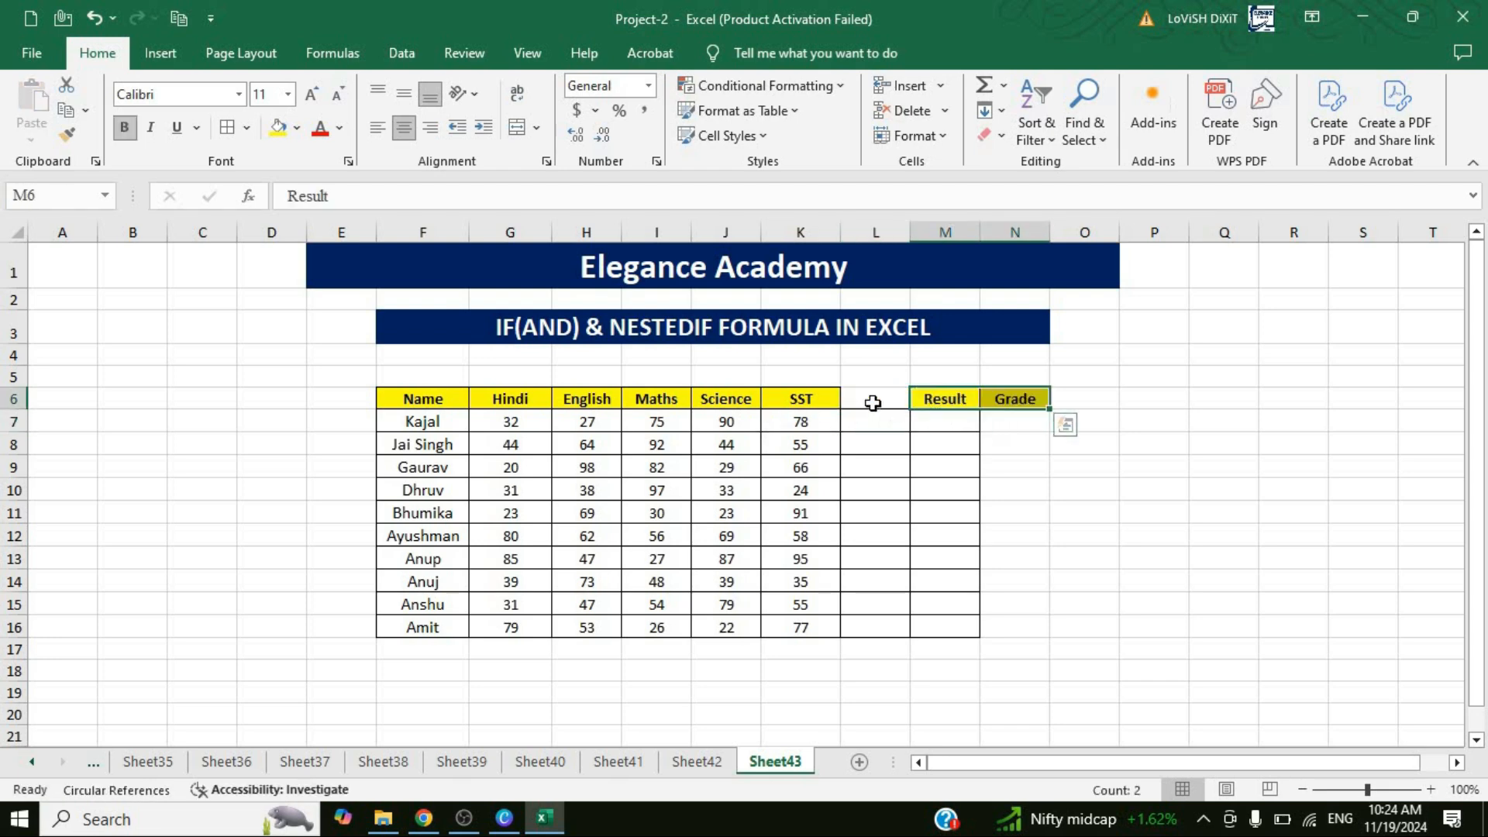
Enter the header "Total Marks" in cell L6, between SST and Result.
double_click(875, 403)
type("Total")
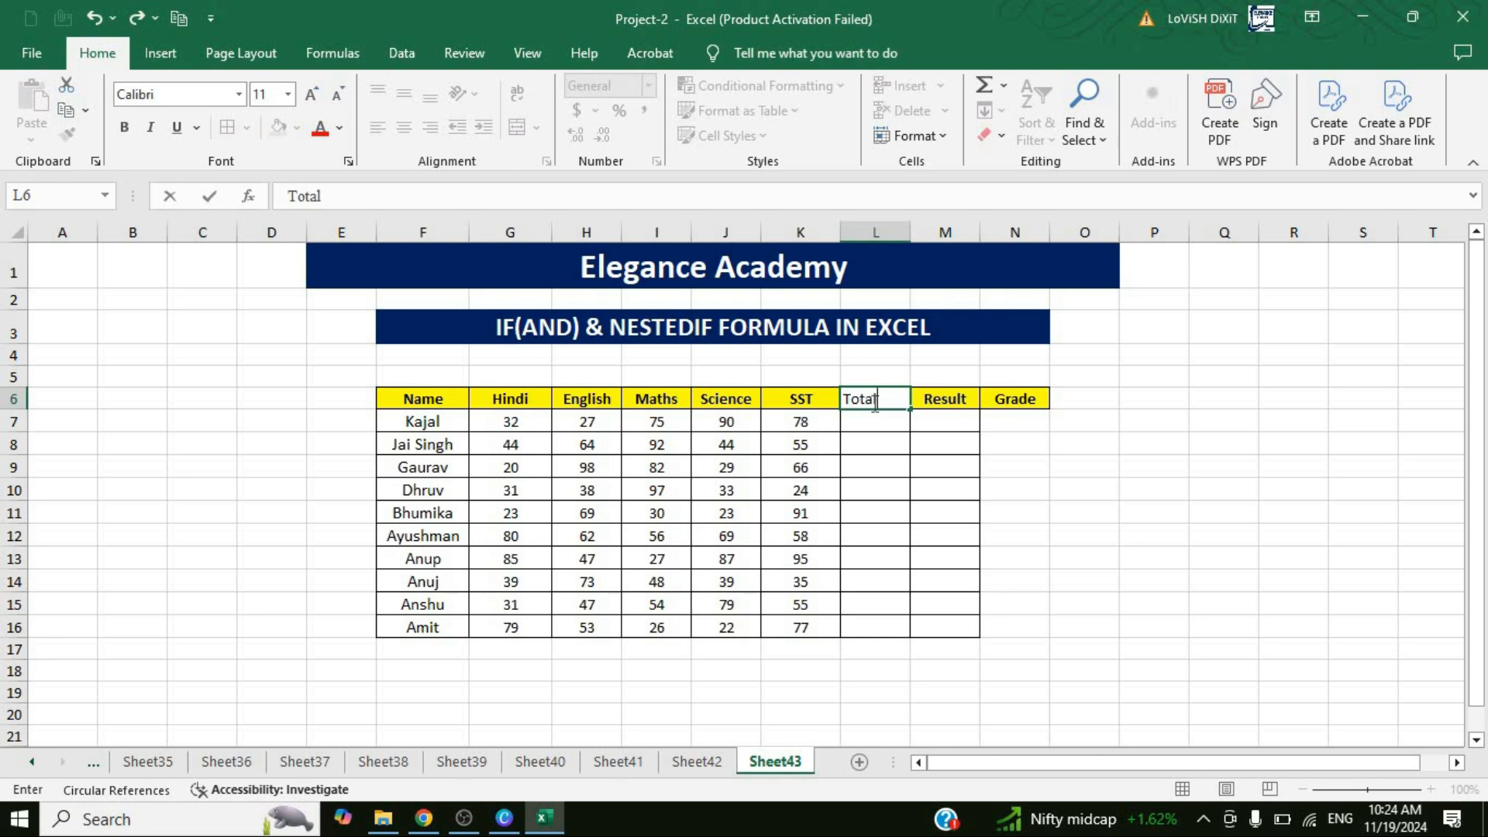
type(" Mark")
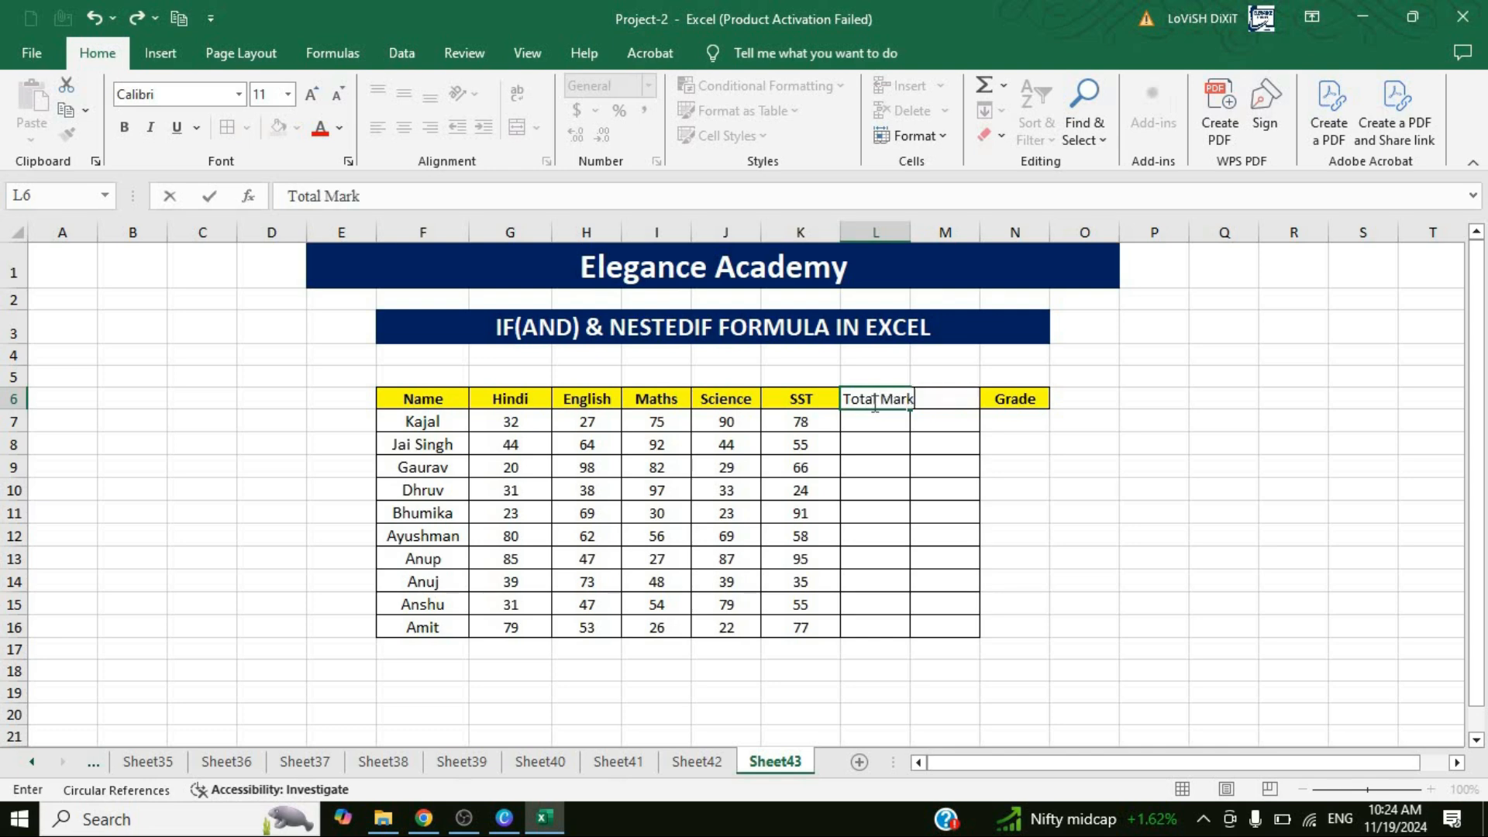
left_click(876, 446)
Widen column L to fit its header and extend the cell borders across the whole table F6:N16.
left_click_drag(910, 232, 947, 232)
left_click(753, 443)
key("ctrl+a")
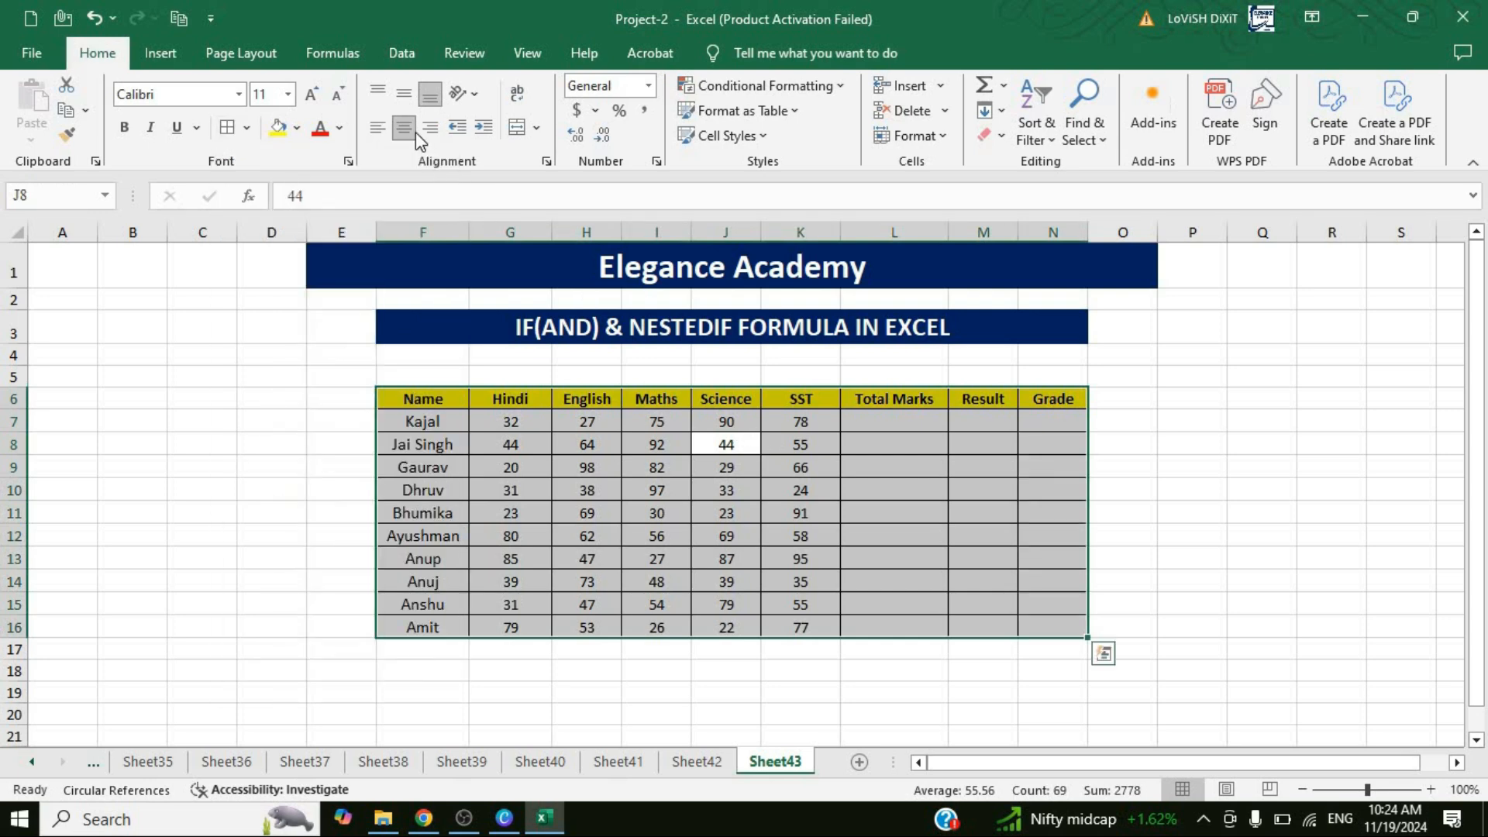
Calculate the first student's total marks in L7 with =SUM(G7:K7).
left_click(887, 425)
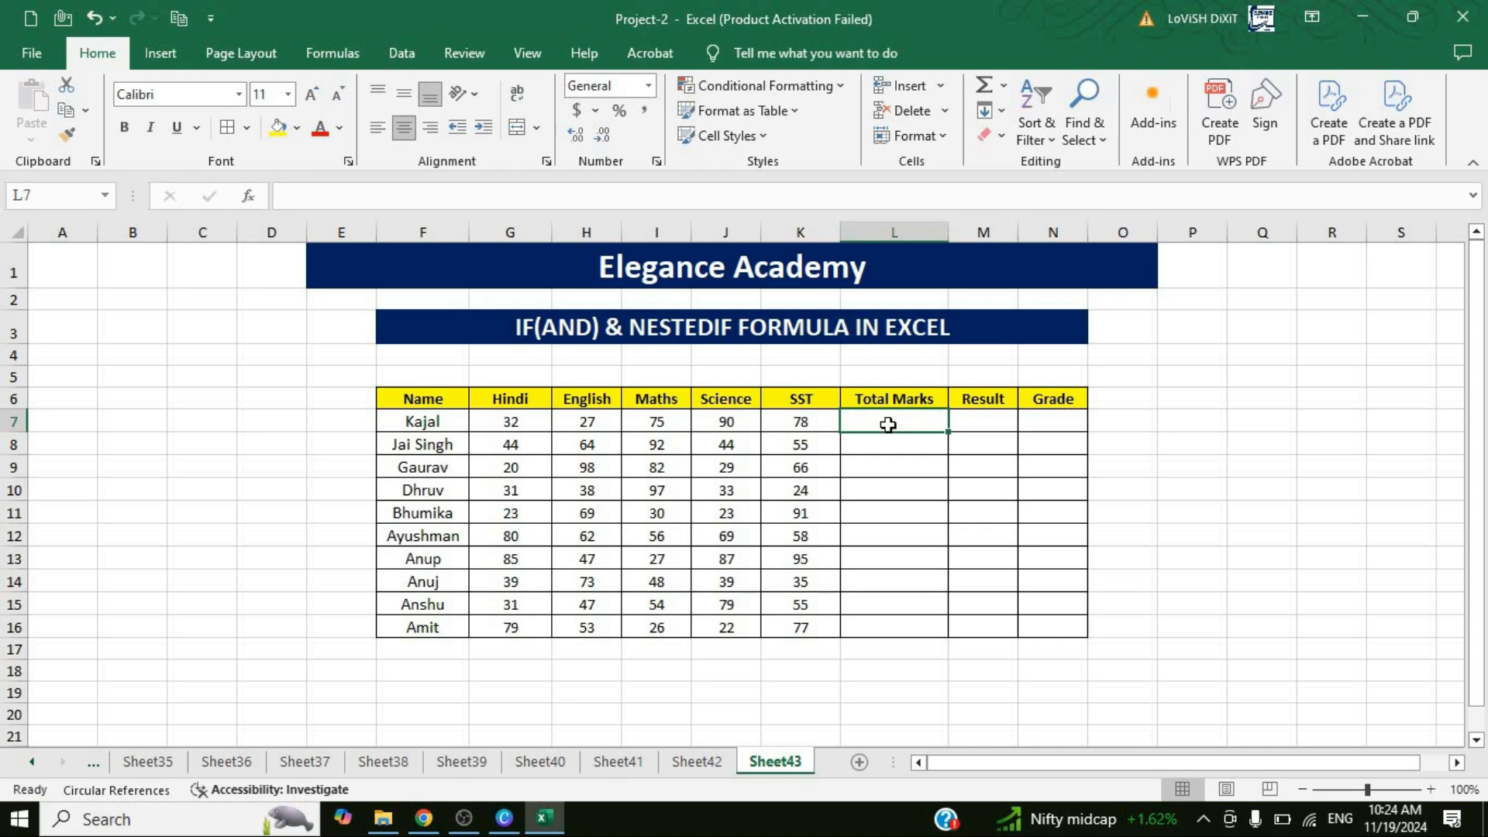
type("=")
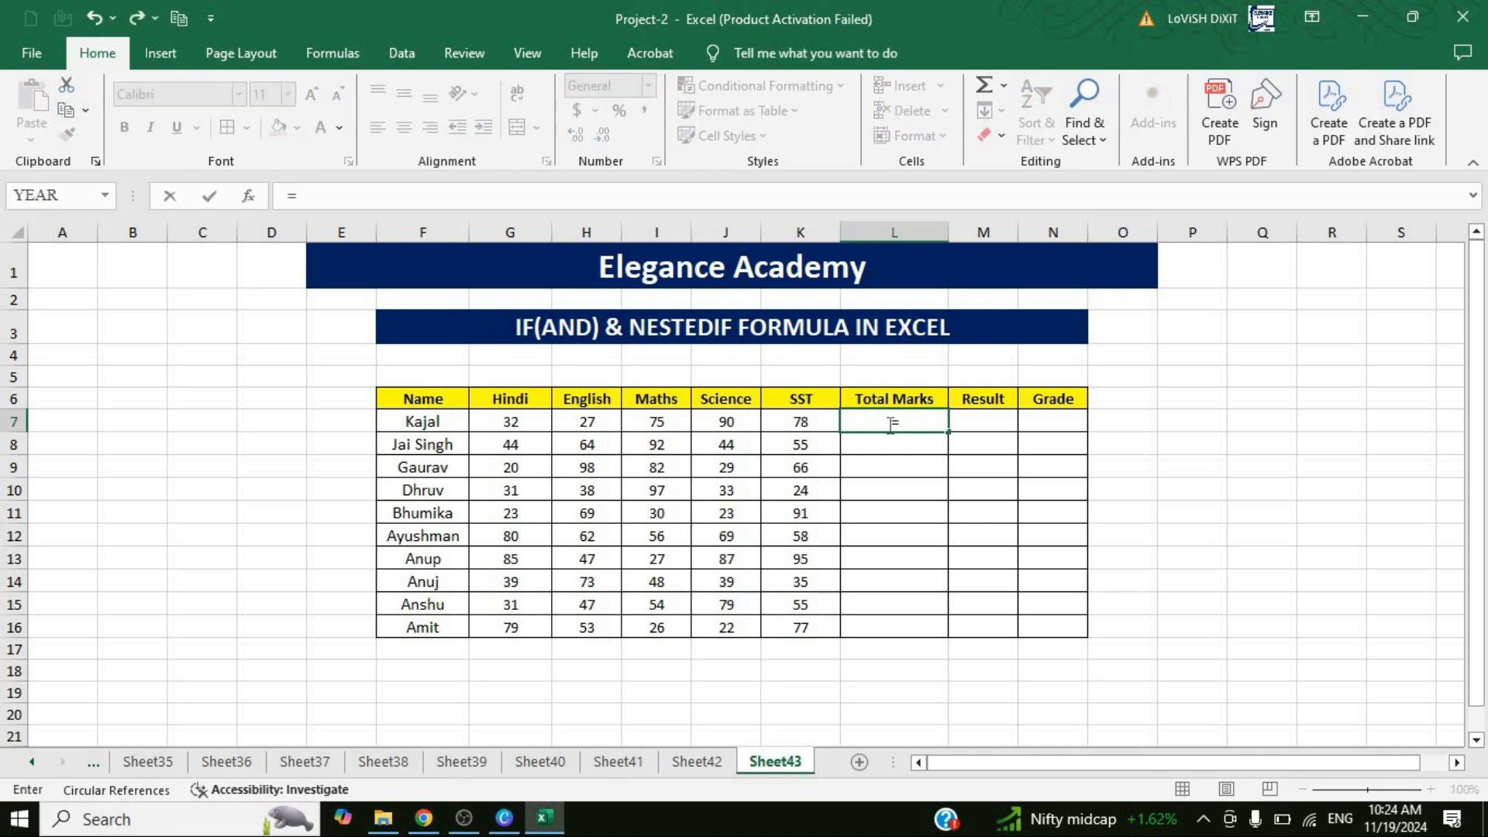
type("sum")
key("Tab")
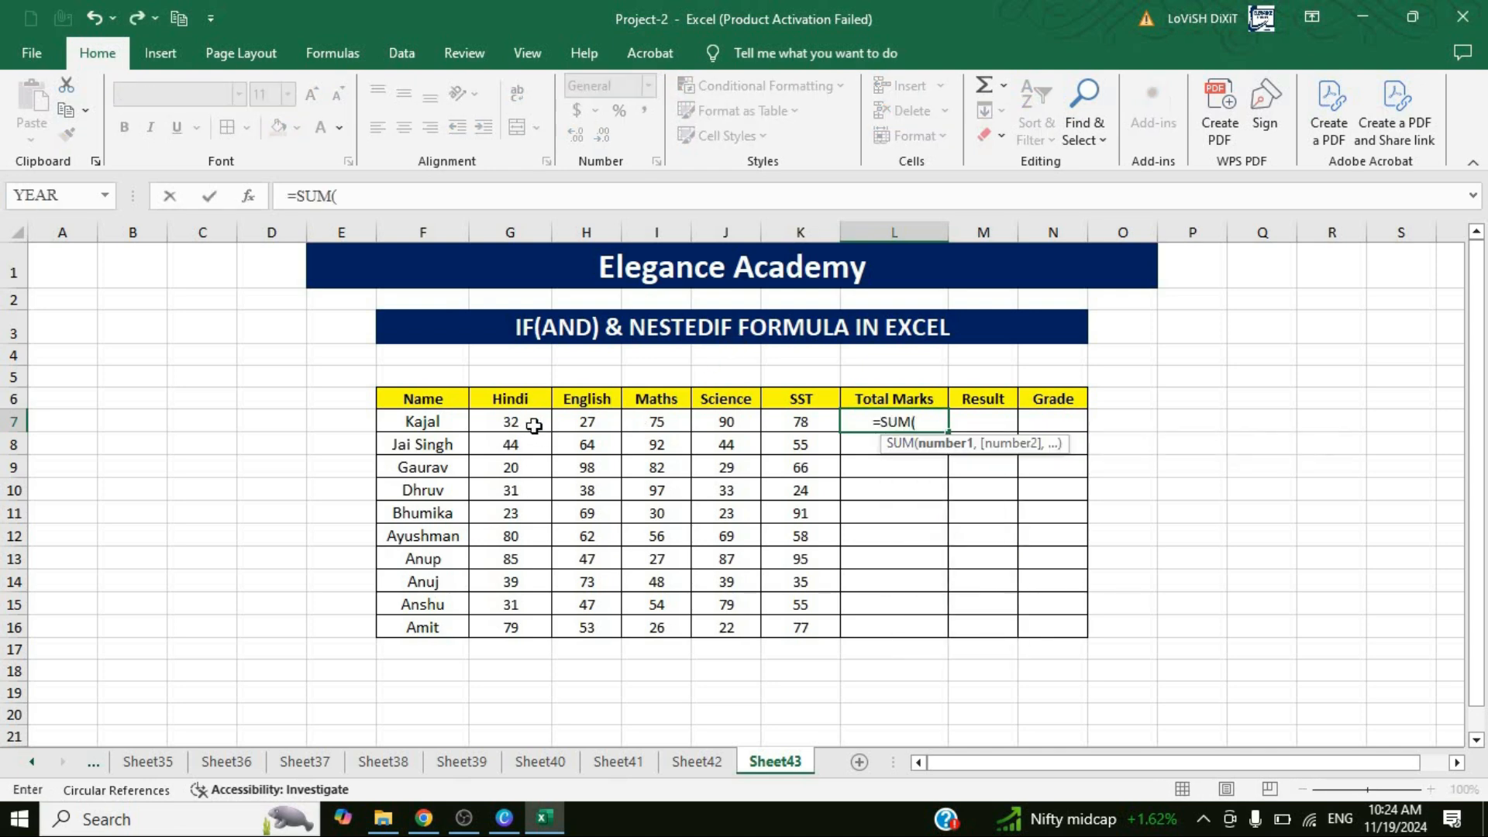
left_click_drag(534, 426, 786, 419)
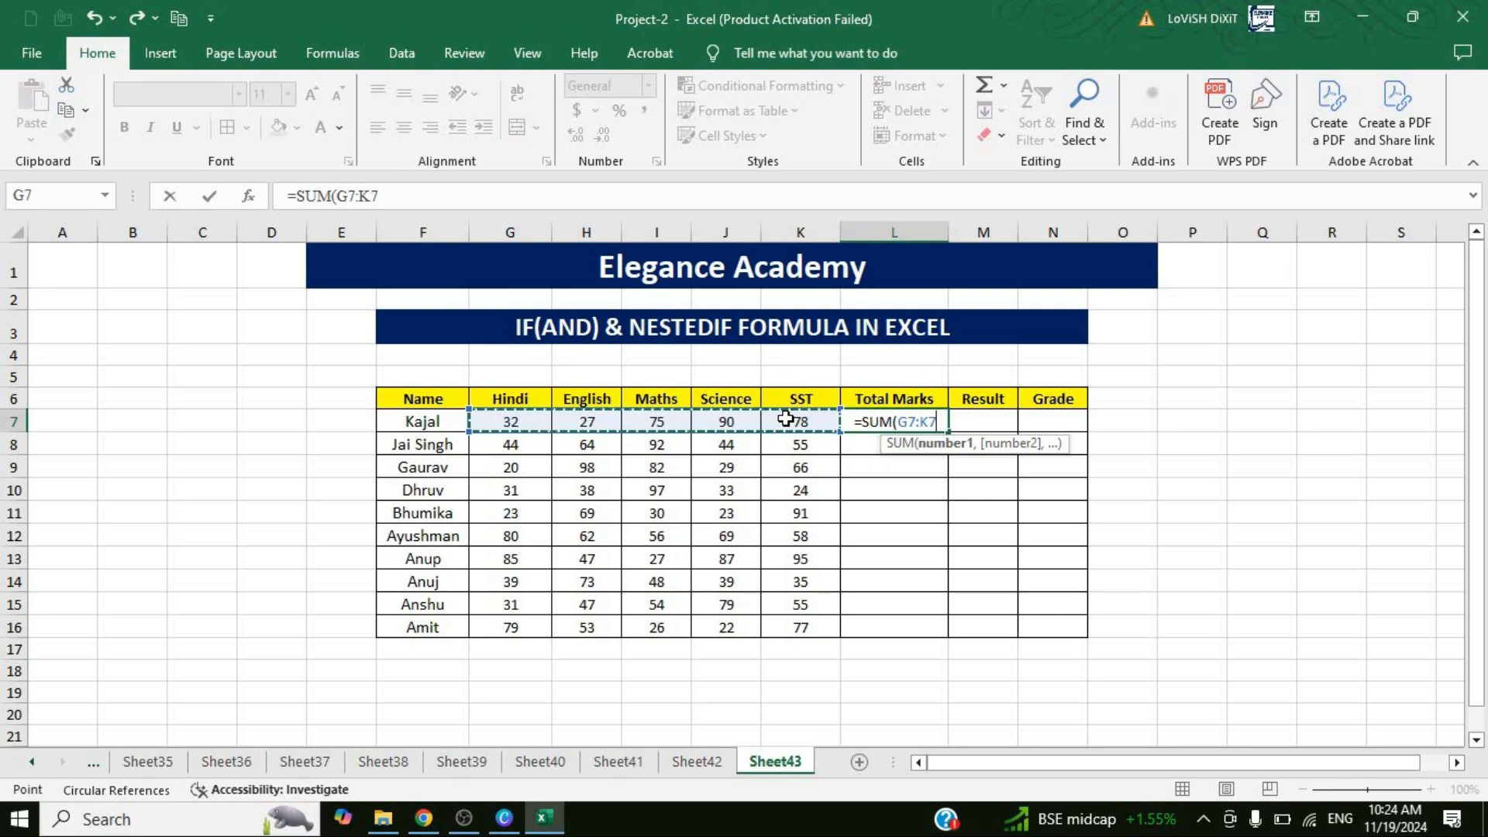
key("Return")
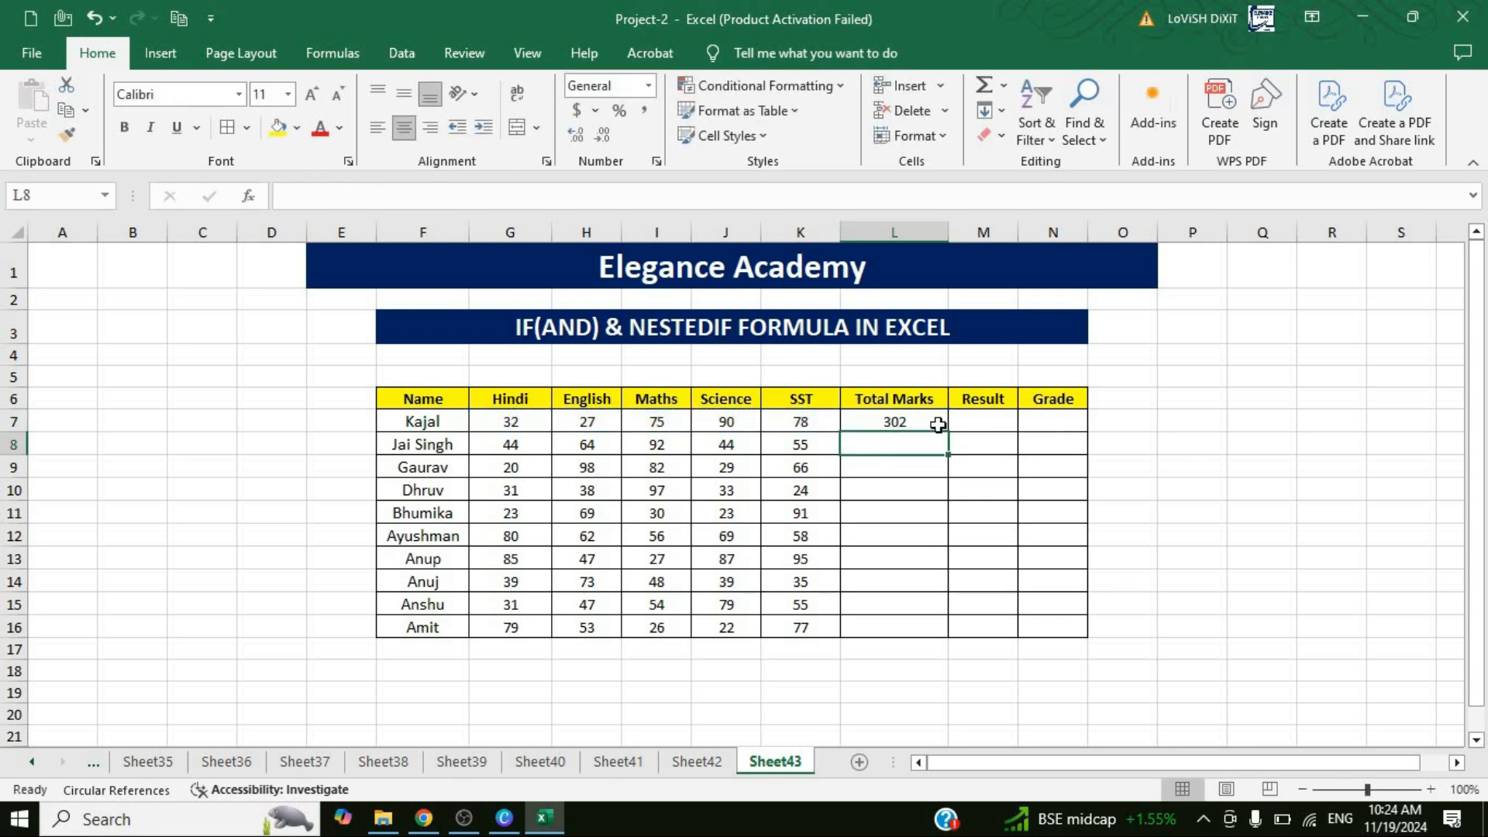
Fill the total marks formula from L7 down to L16 for the remaining students.
left_click(937, 425)
left_click_drag(933, 623, 930, 628)
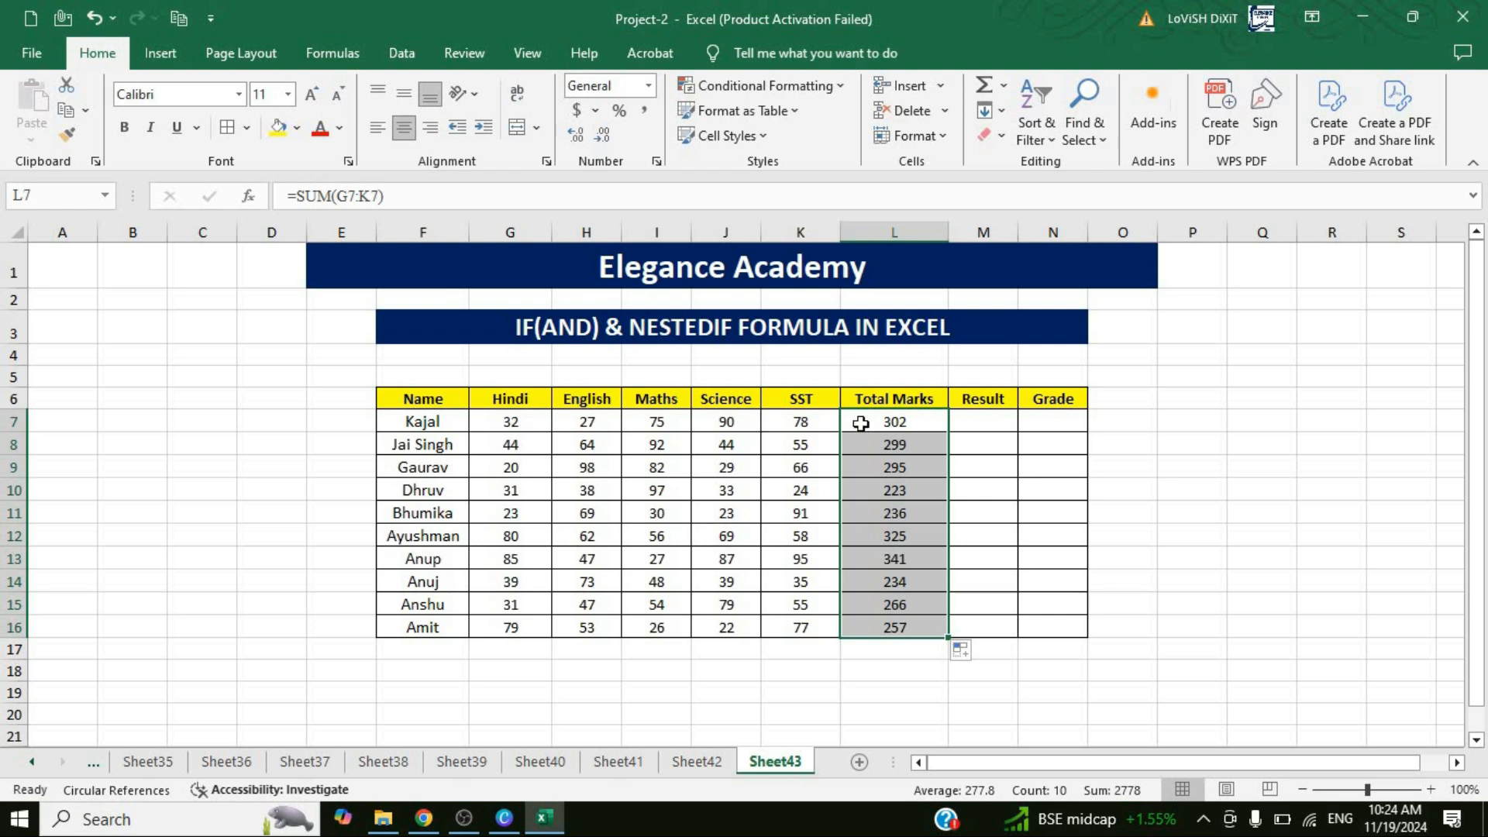
left_click(886, 423)
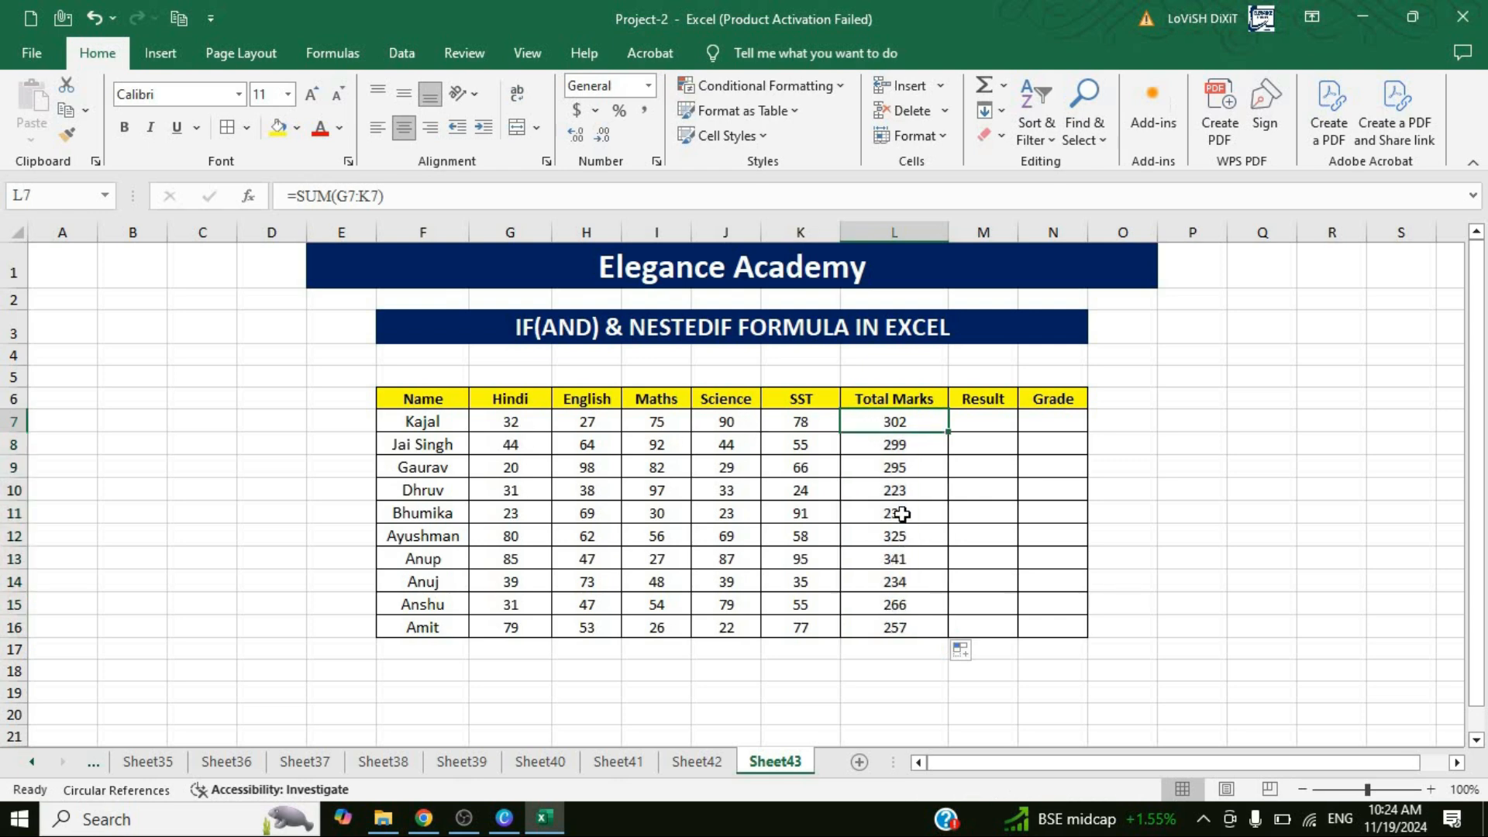
Start an IF formula in Result cell M7 with a nested AND test whose first condition is G7>34.
left_click(976, 429)
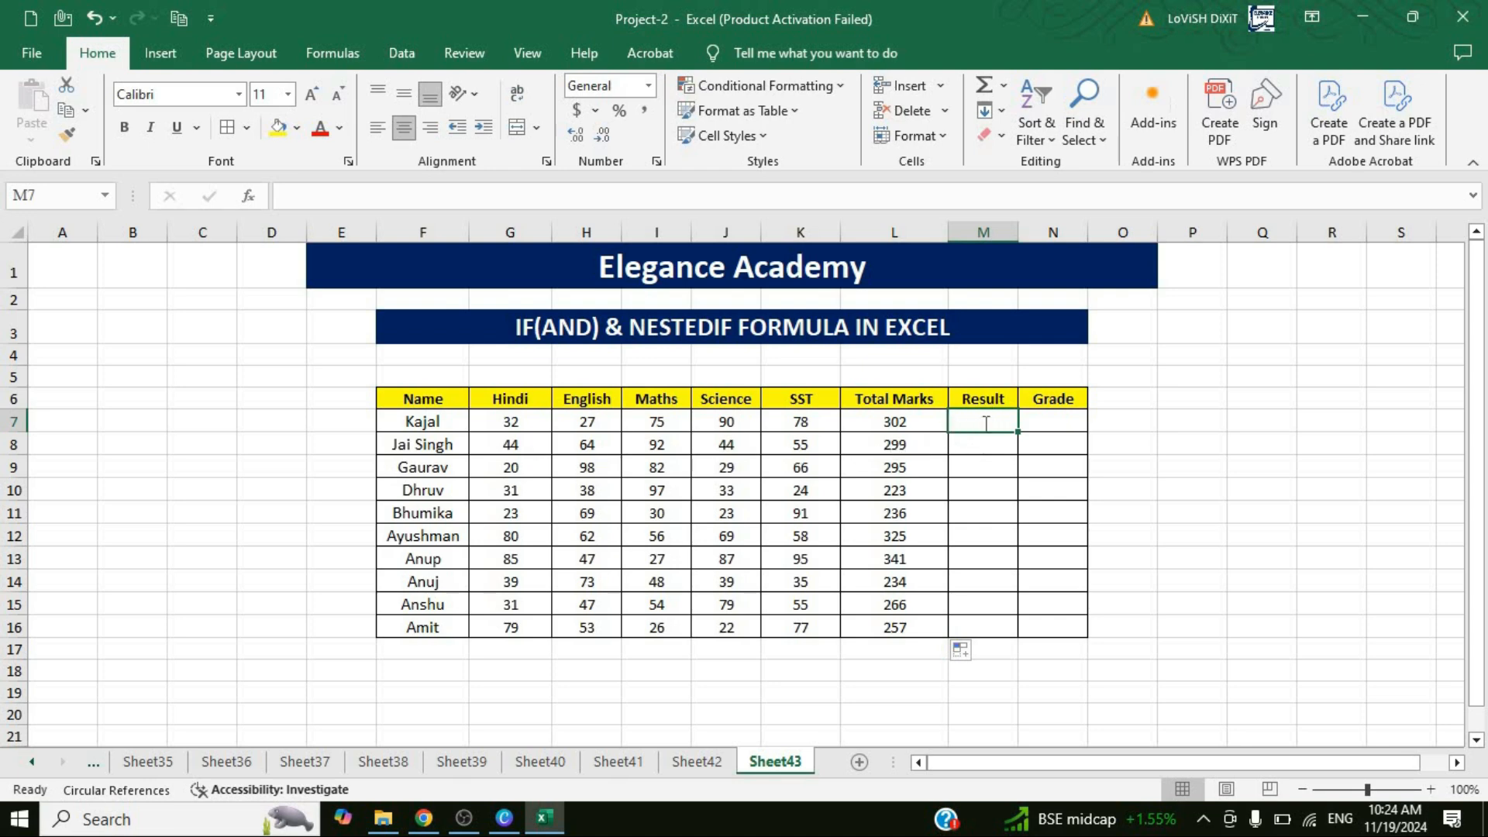
type("=if")
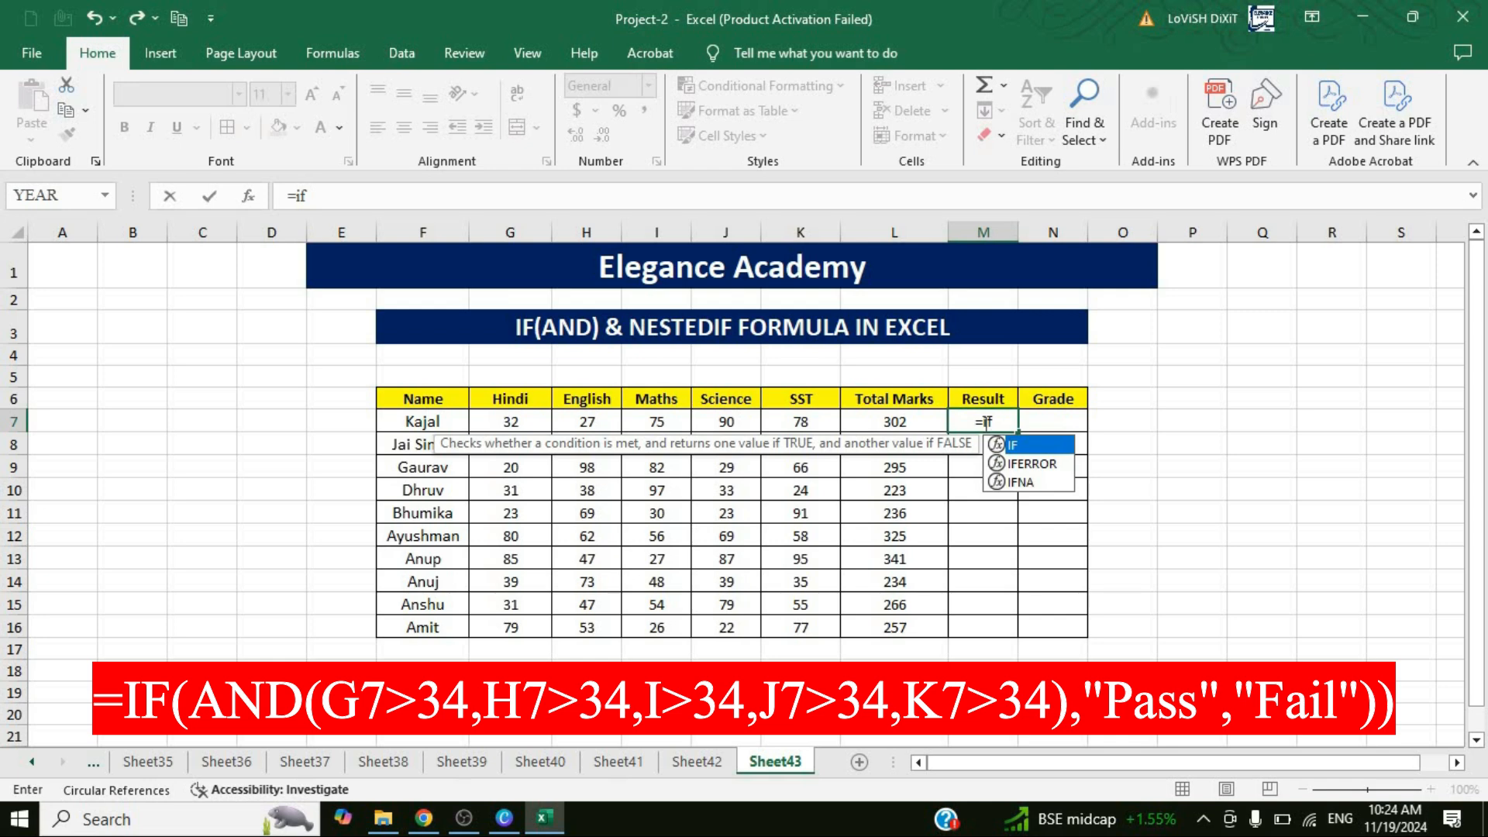
key("Tab")
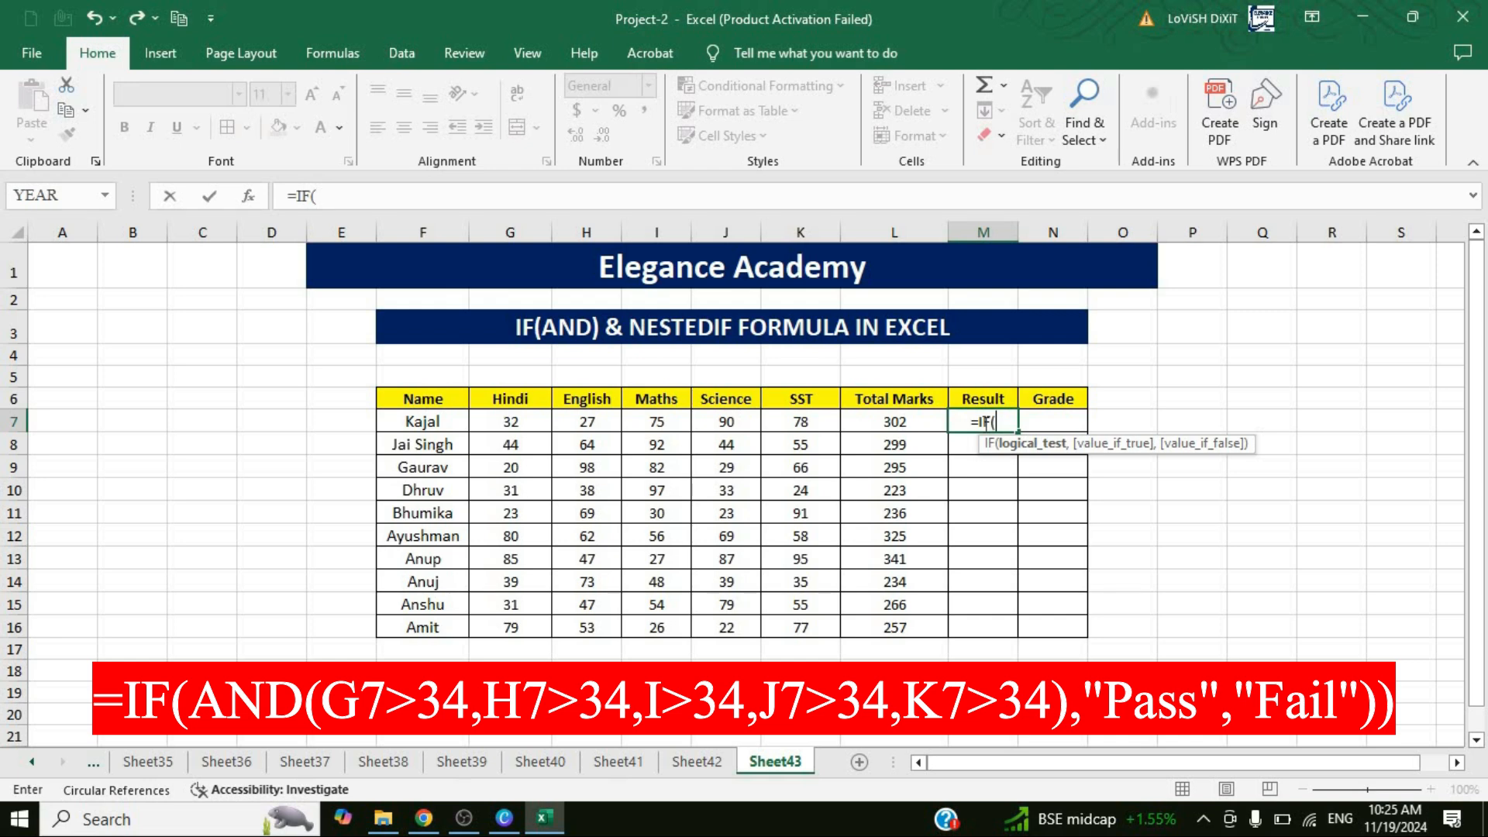
type("and")
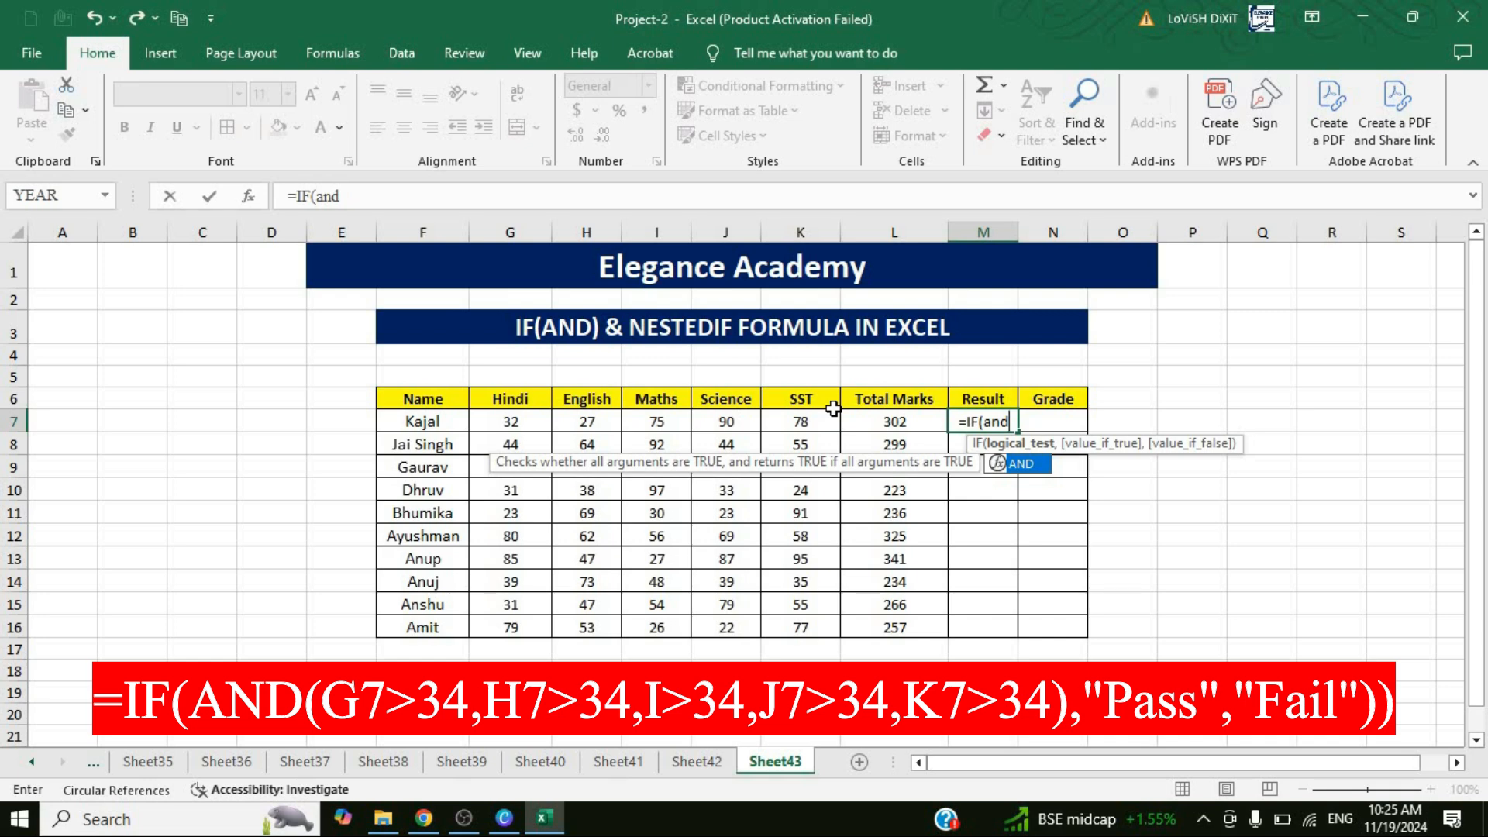
key("Tab")
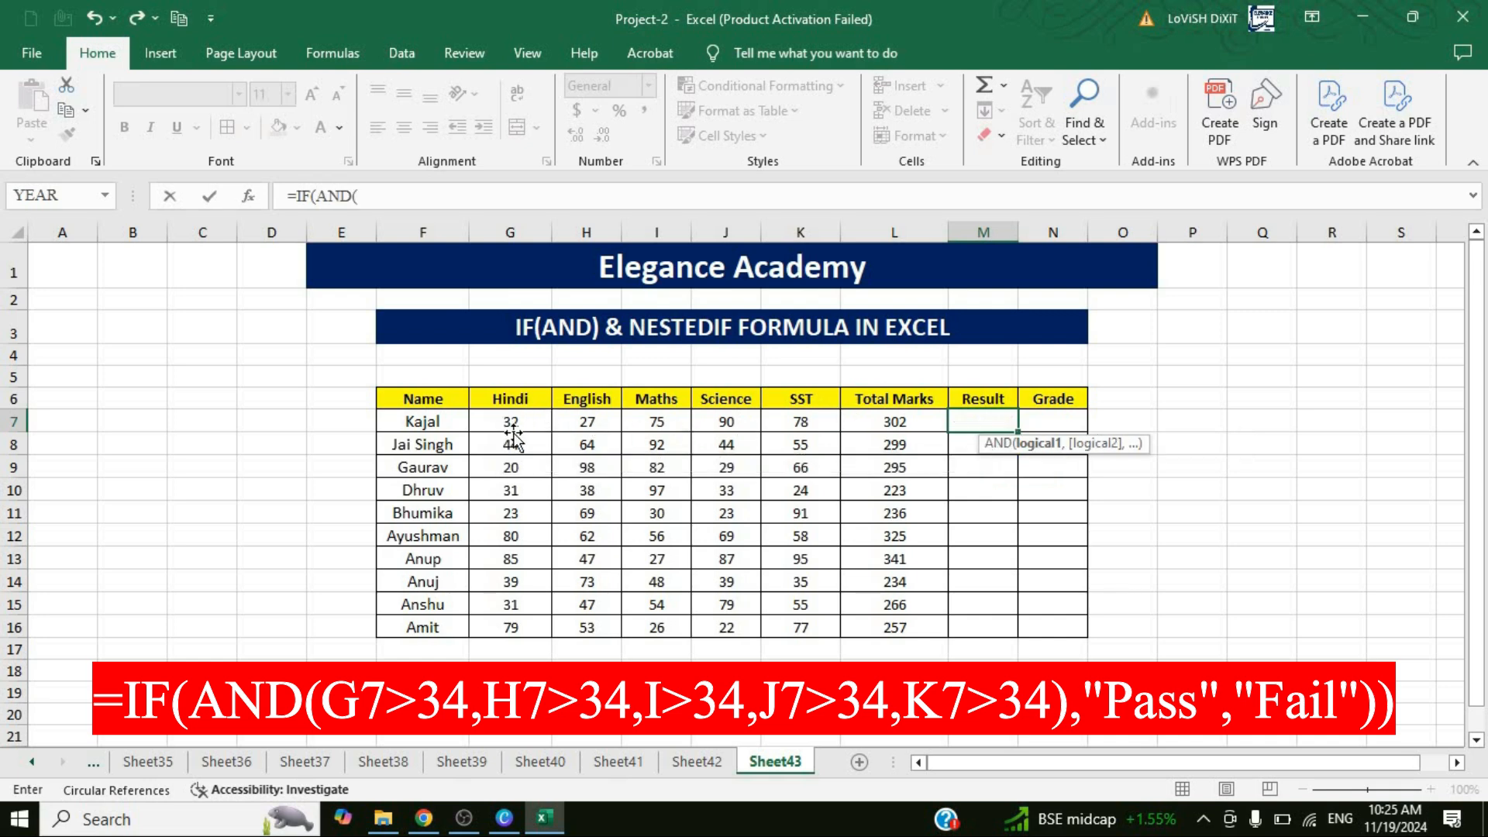
left_click(513, 431)
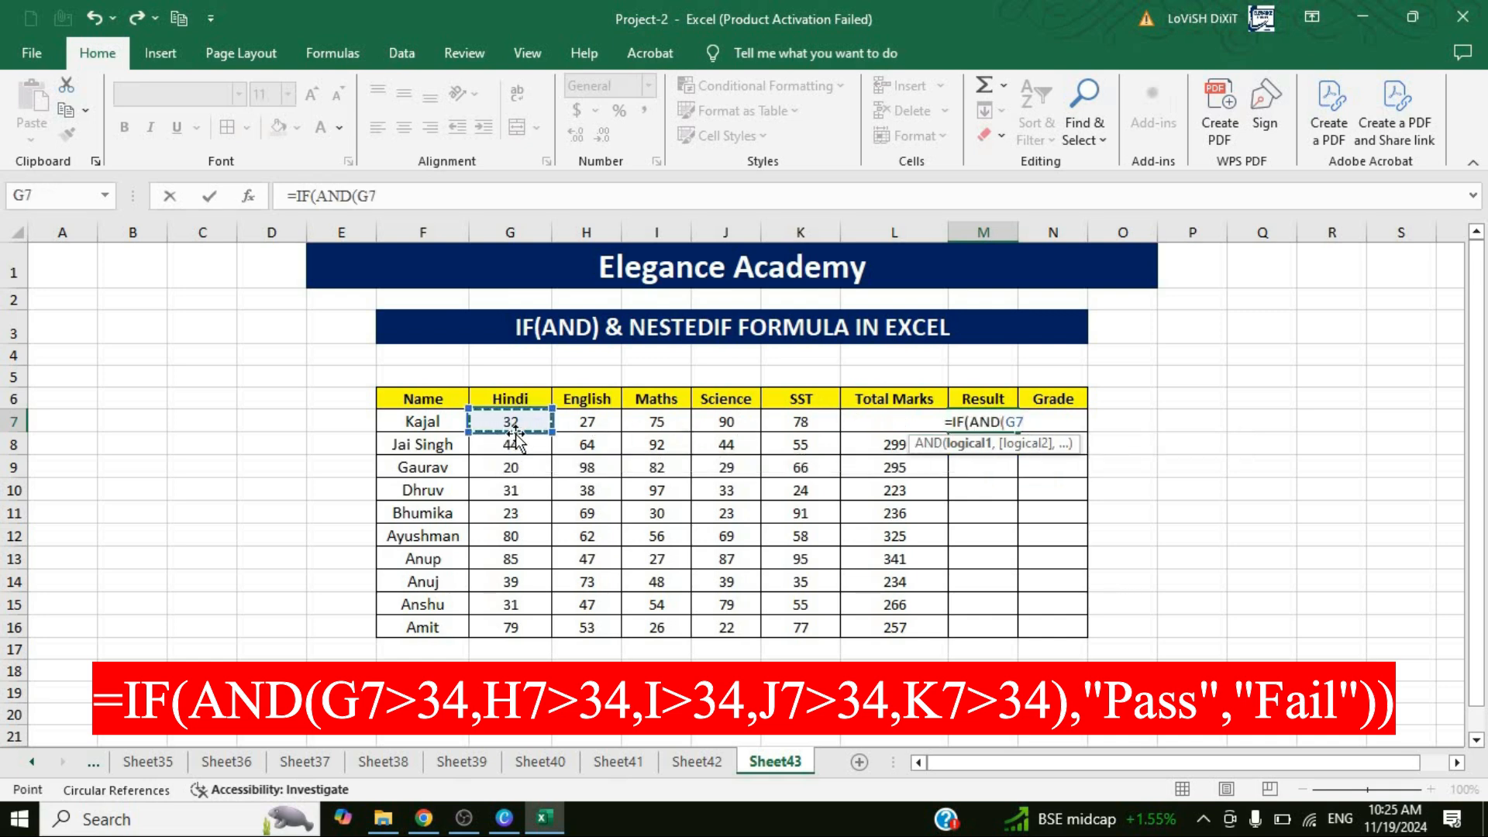
type(">34")
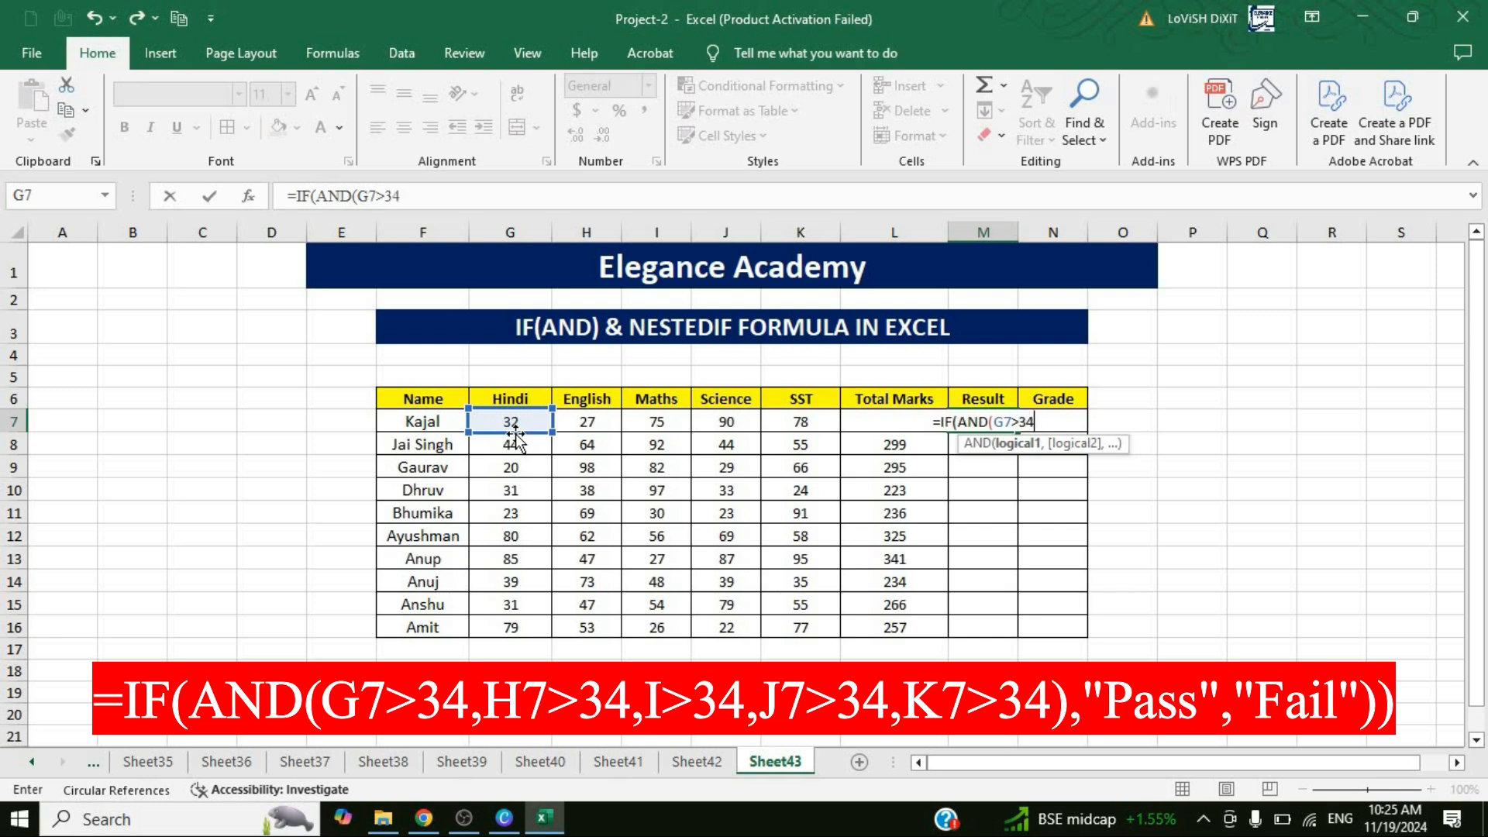
type(",")
Add the conditions H7>34, I7>34, J7>34 and K7>34 to the AND test and close its bracket.
left_click(596, 422)
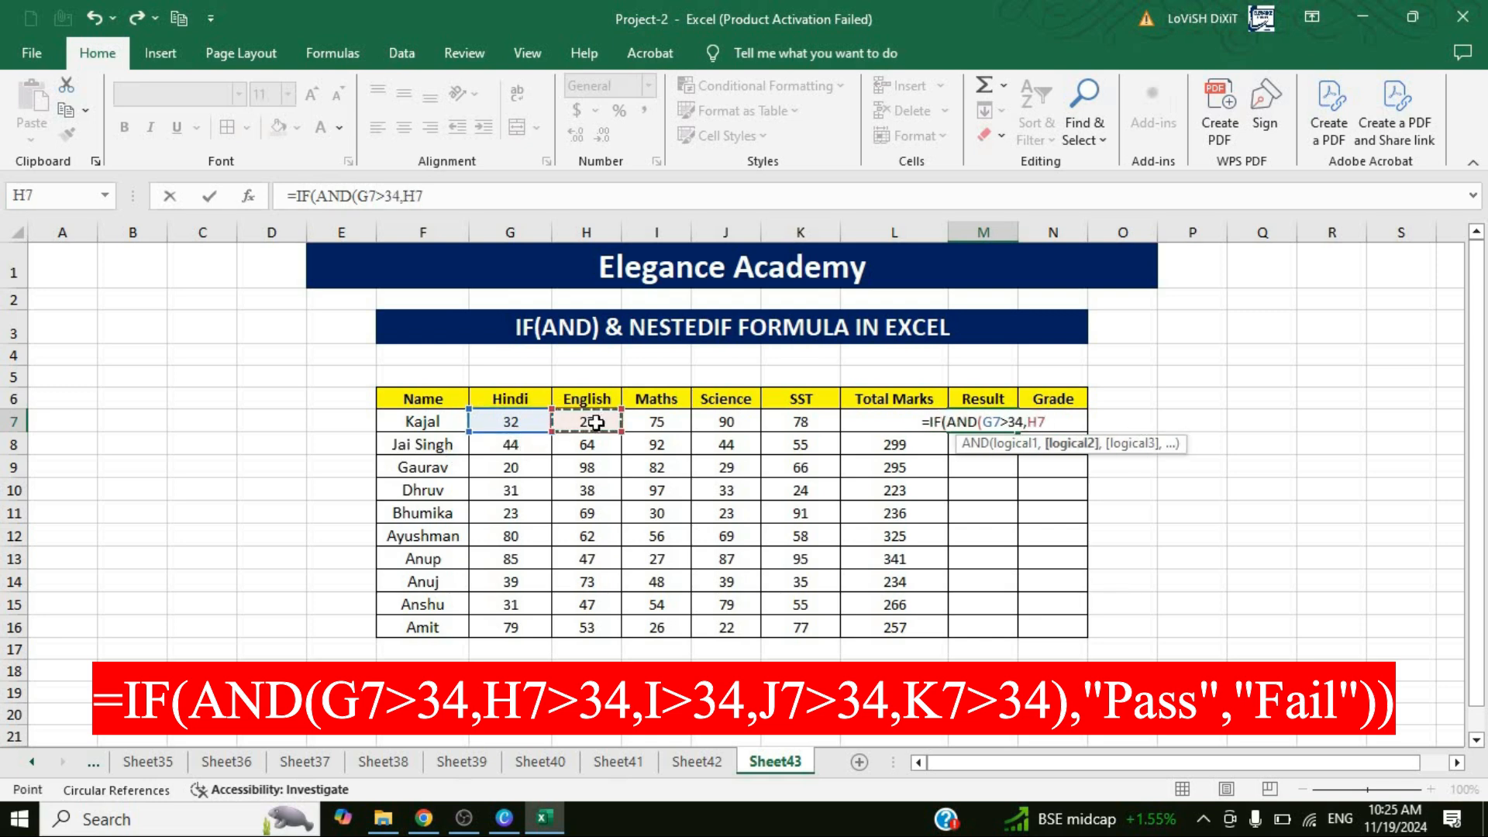
type(">34")
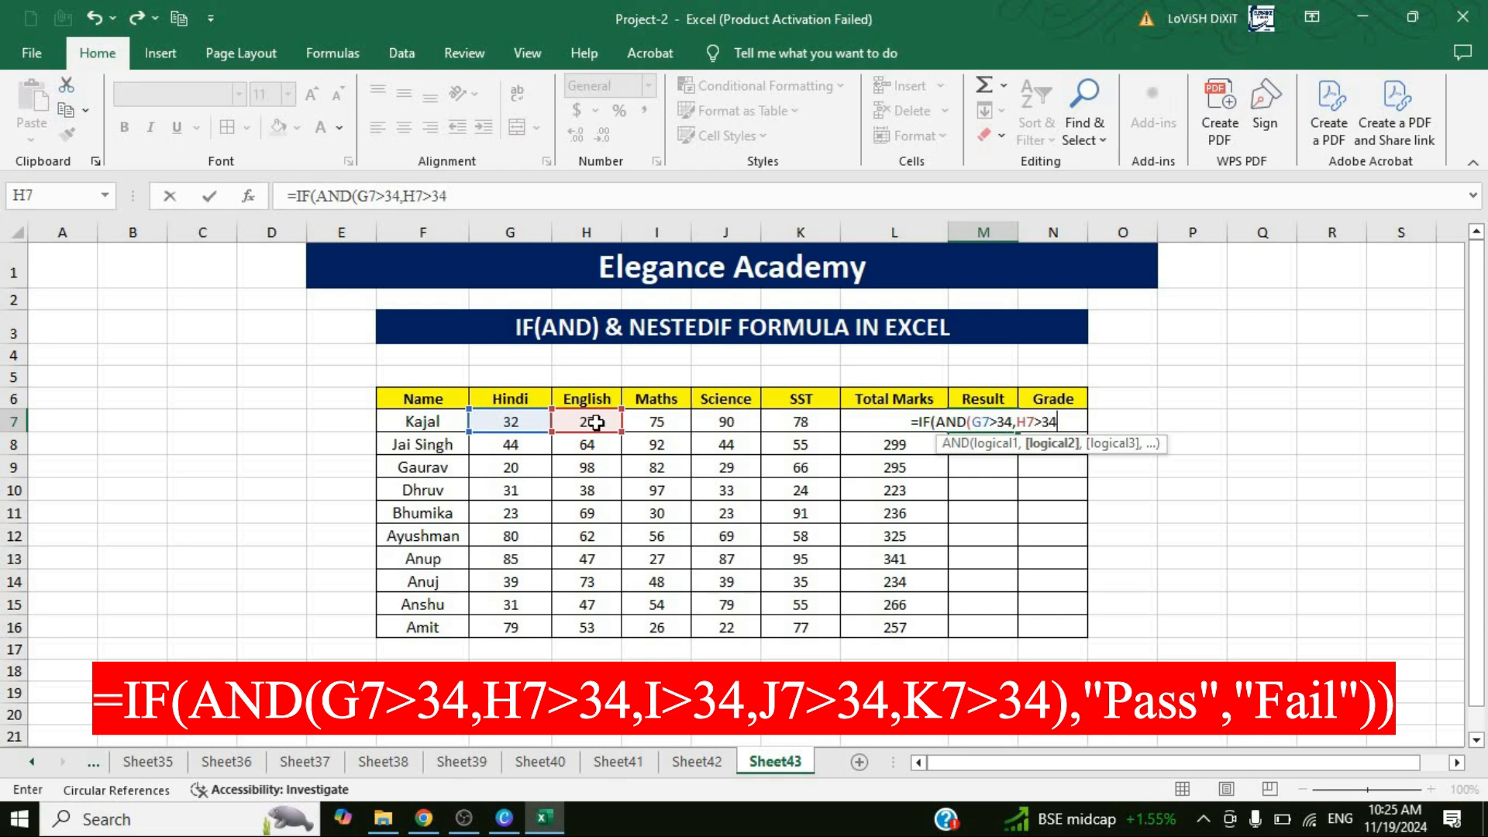
type(",")
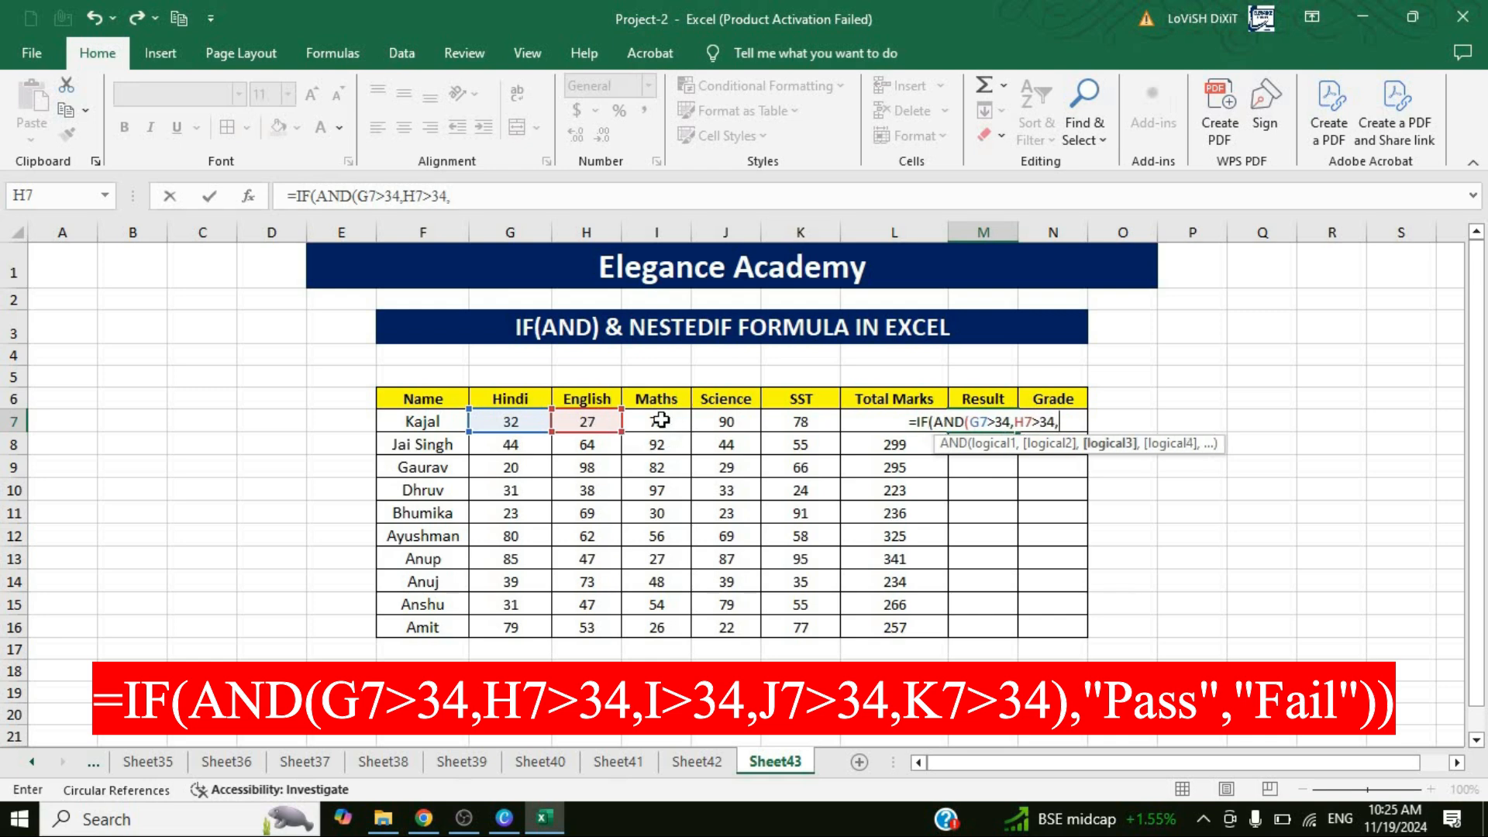
left_click(660, 420)
type(">34,")
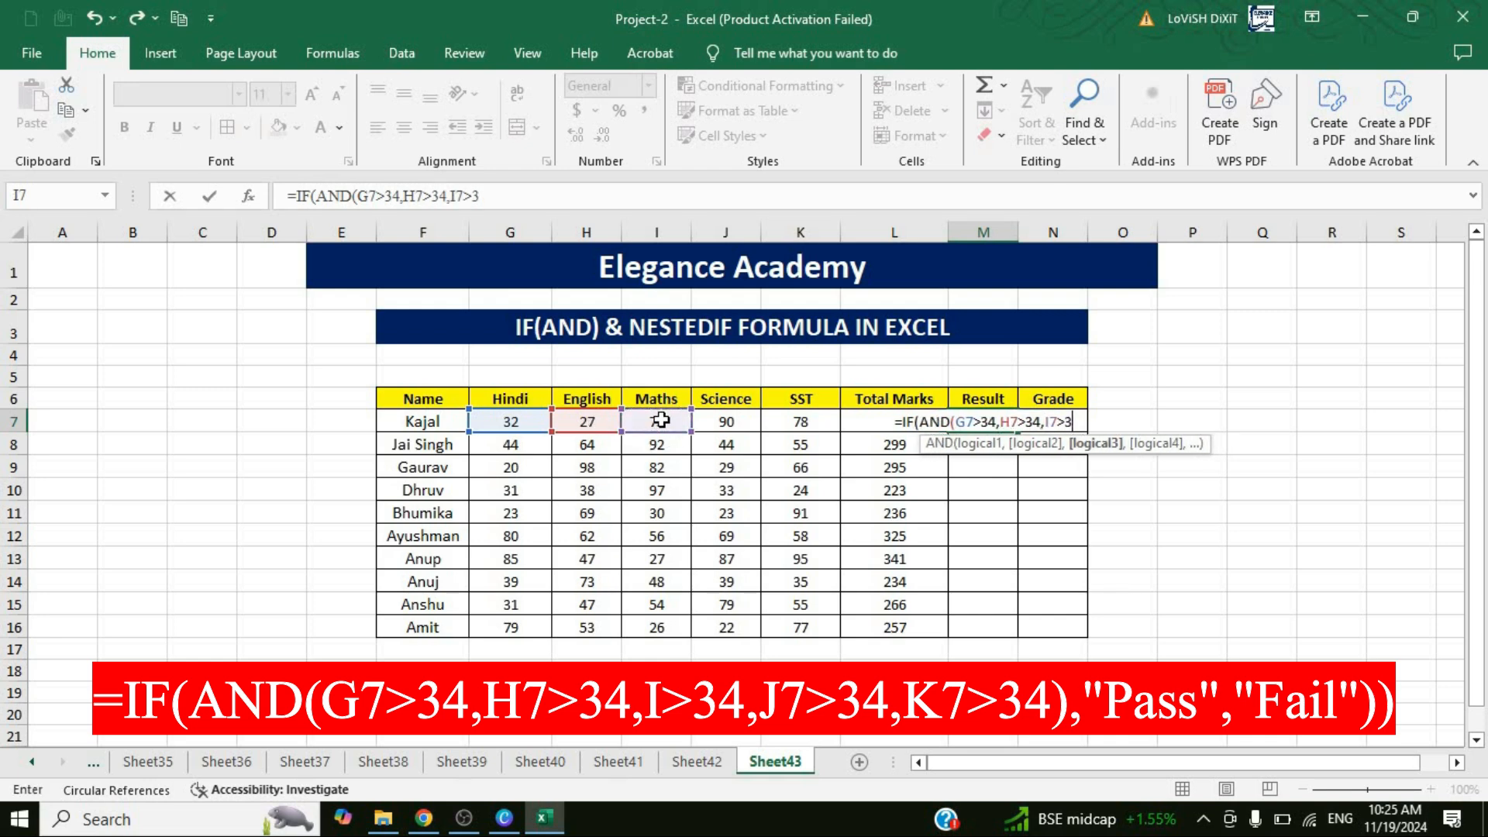
left_click(734, 431)
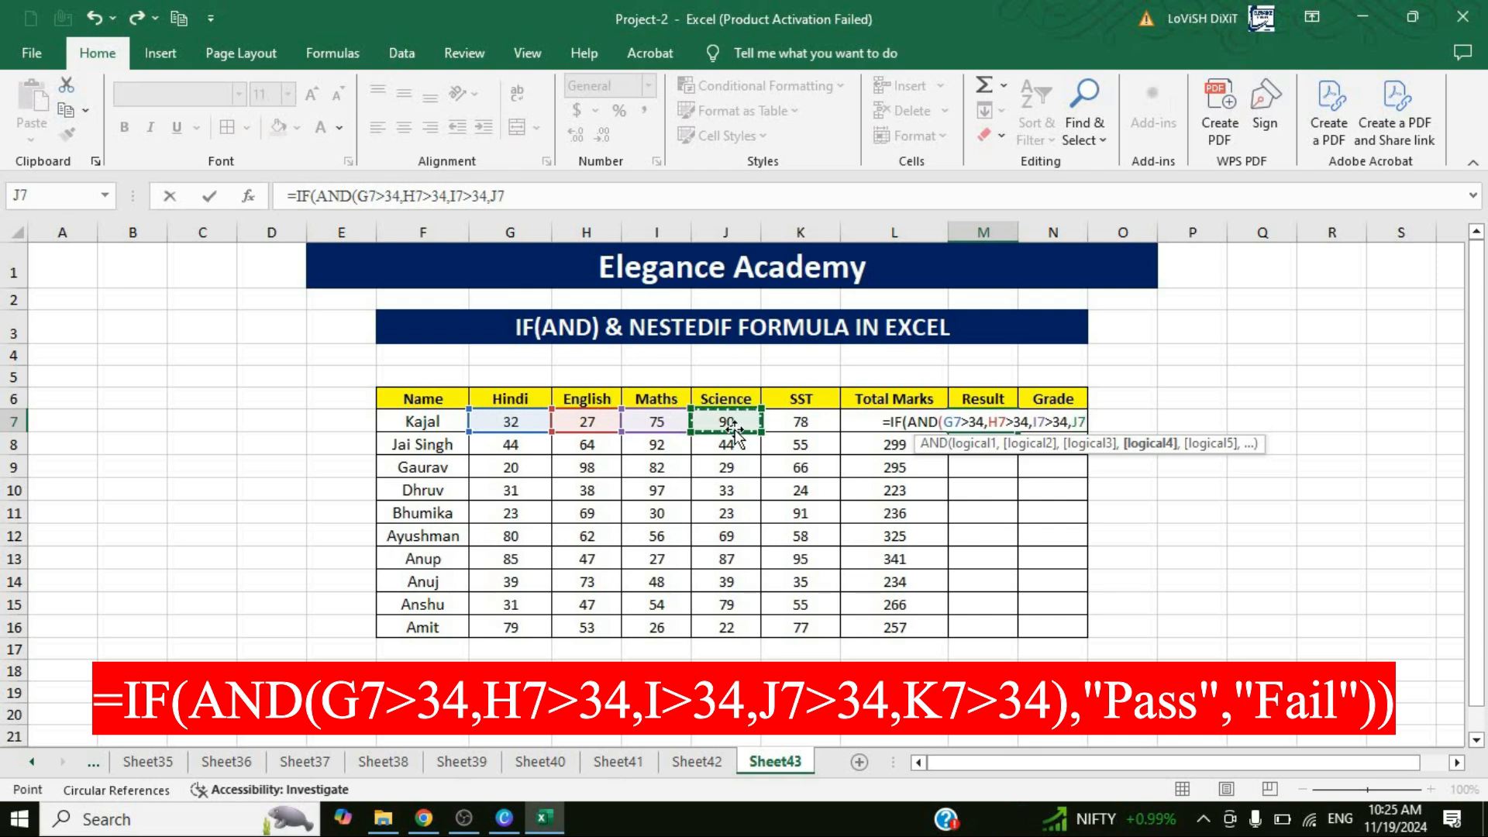
type(">34,")
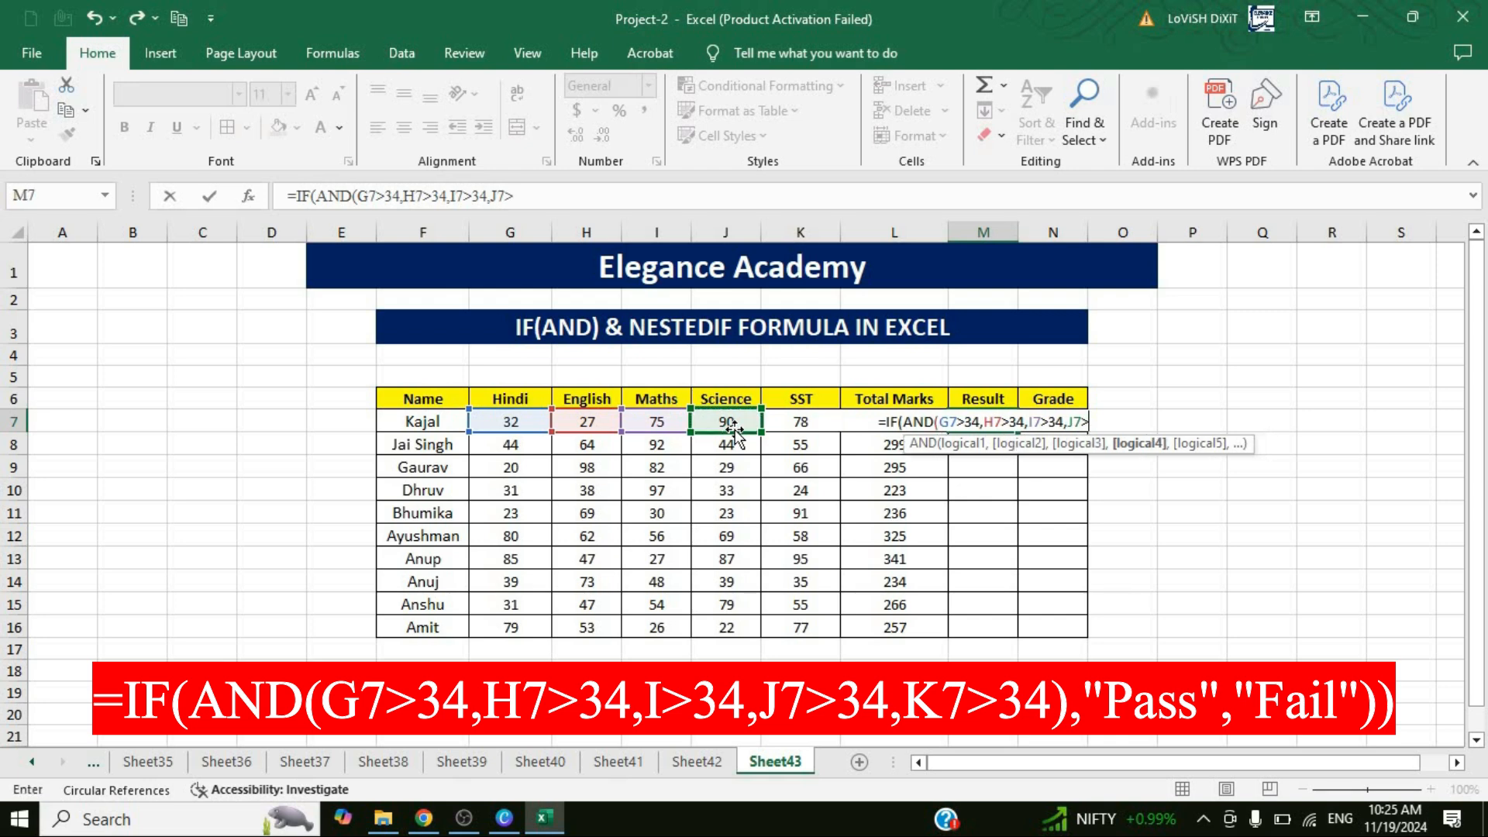
left_click(794, 425)
type(">34")
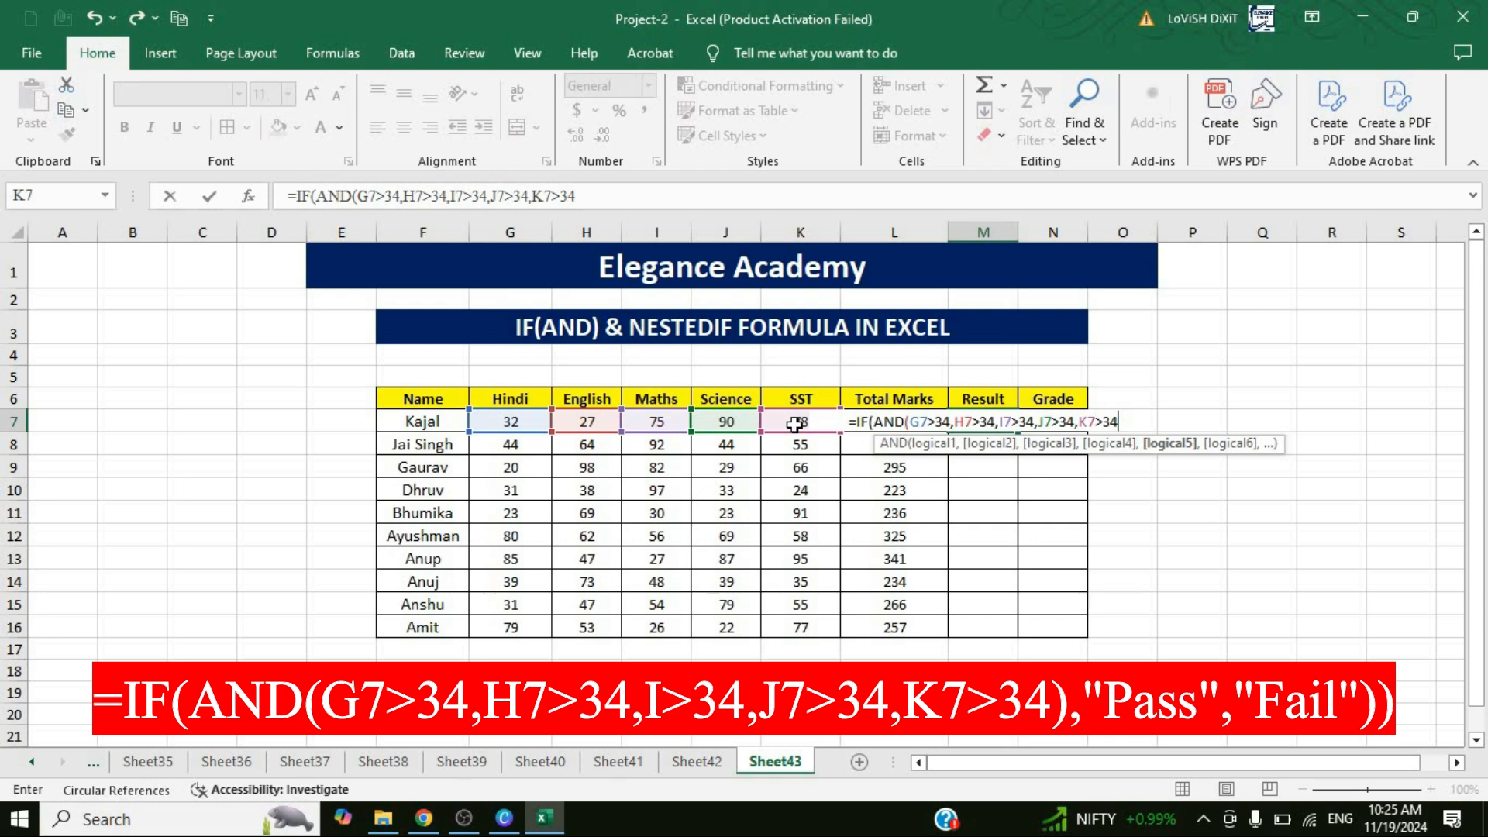
type("),")
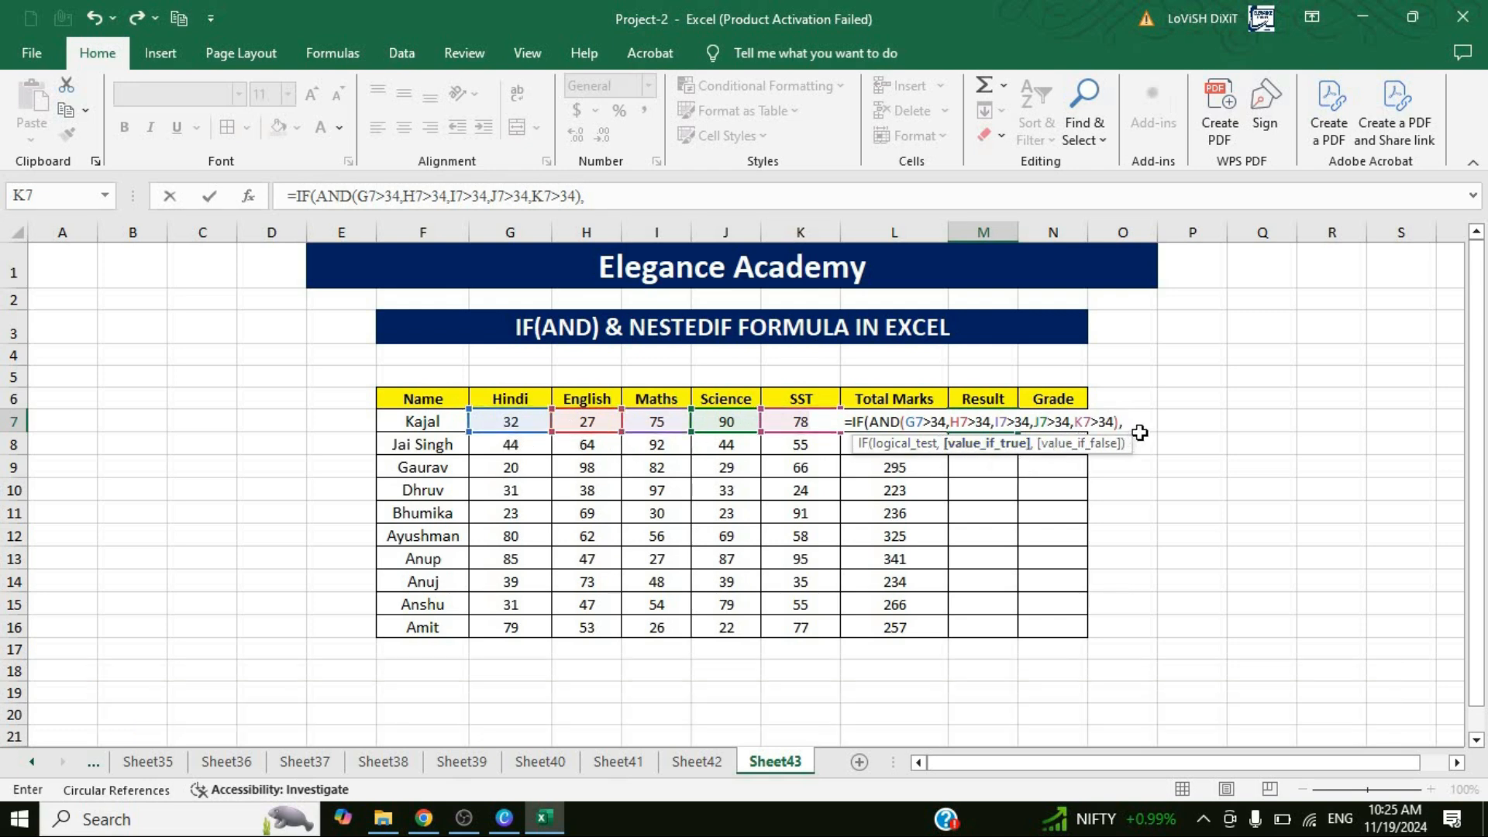
Finish the IF(AND) formula in M7 with "Pass" as the true value and "Fail" as the false value.
type("@")
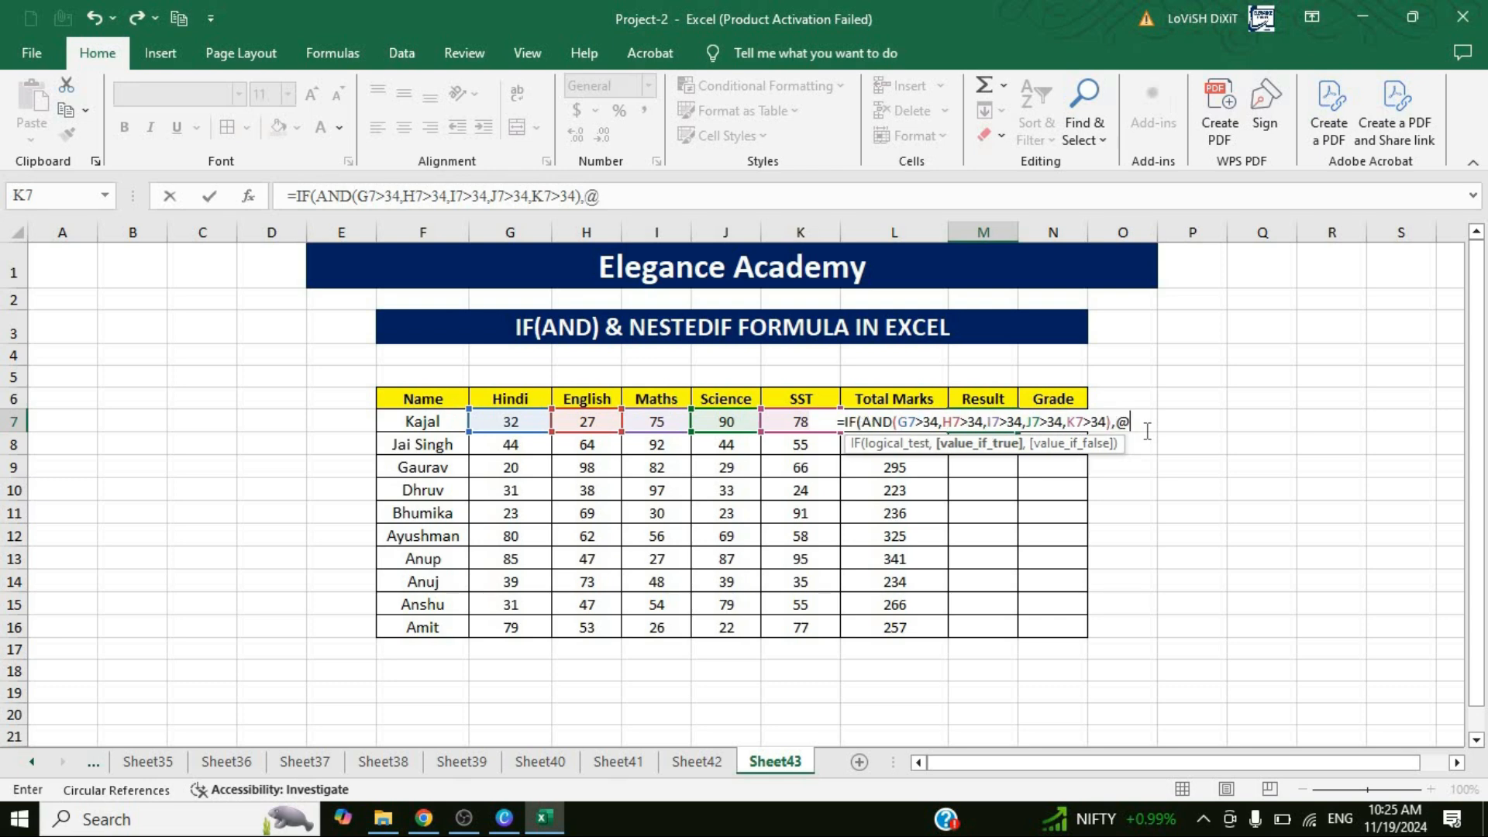
key("BackSpace")
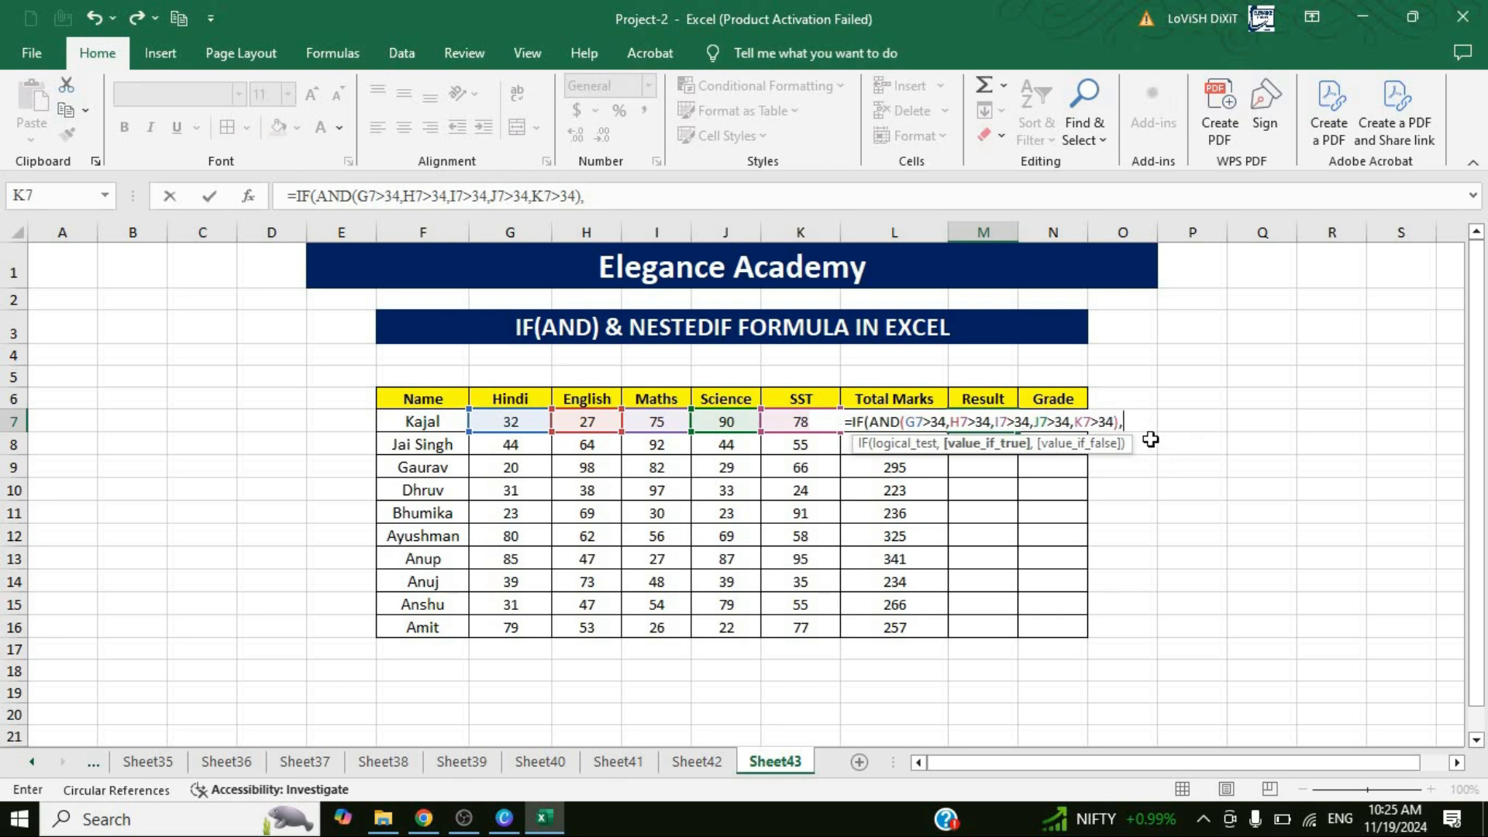
type("\"Pass")
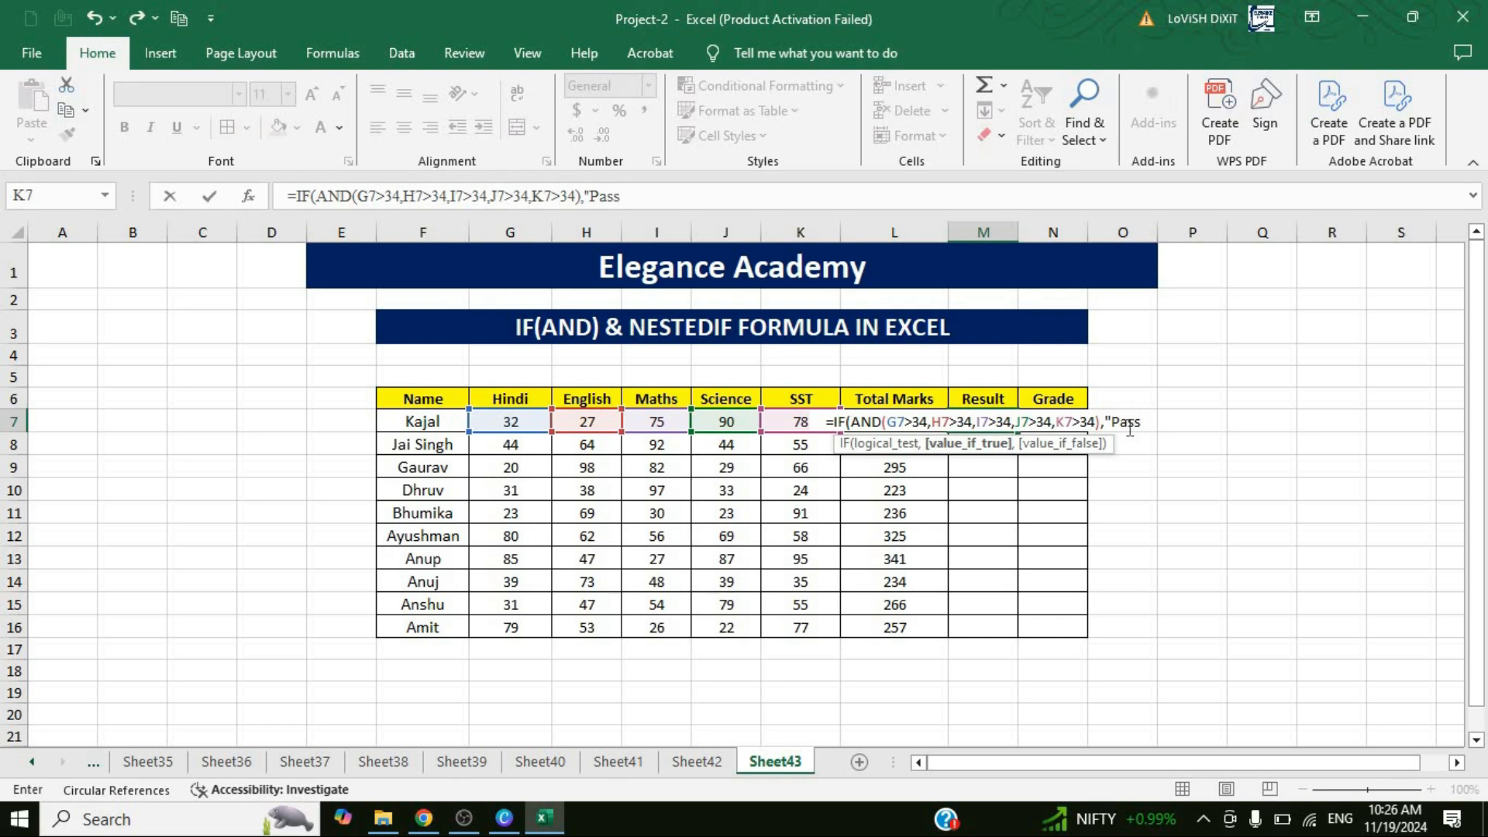
type("\",")
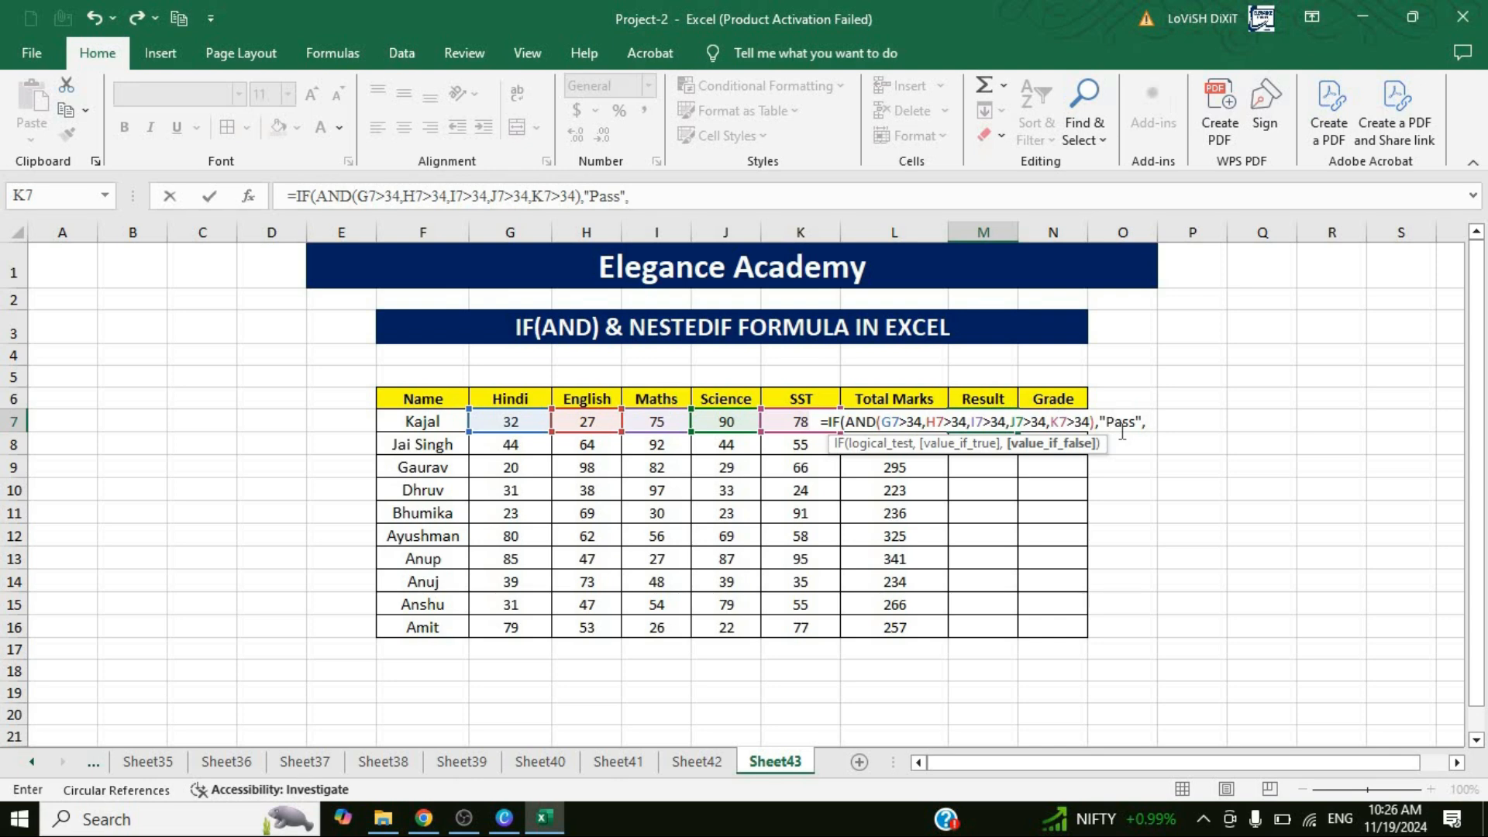
type("\"Fail")
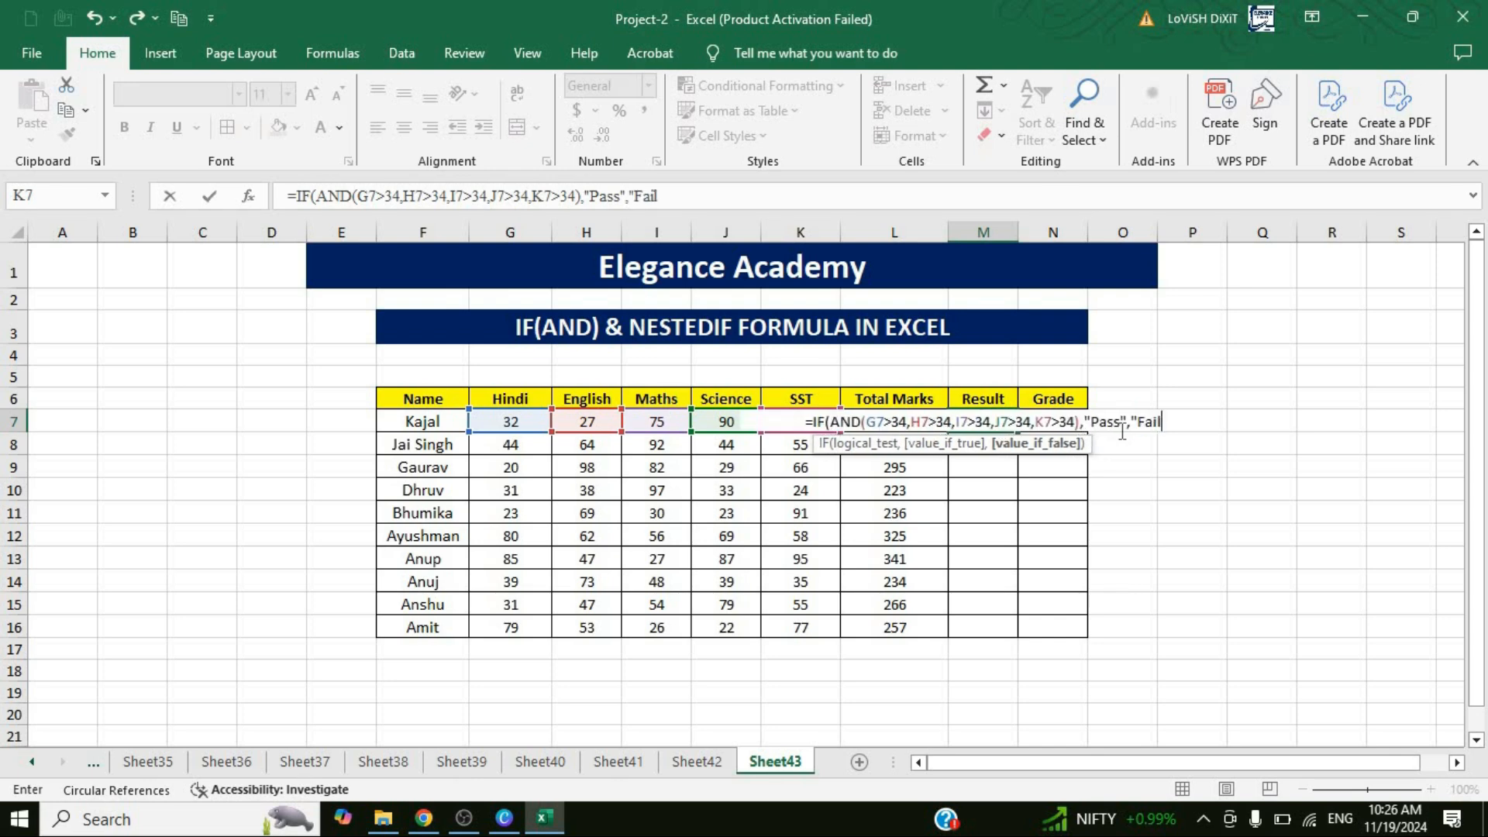
type("\"")
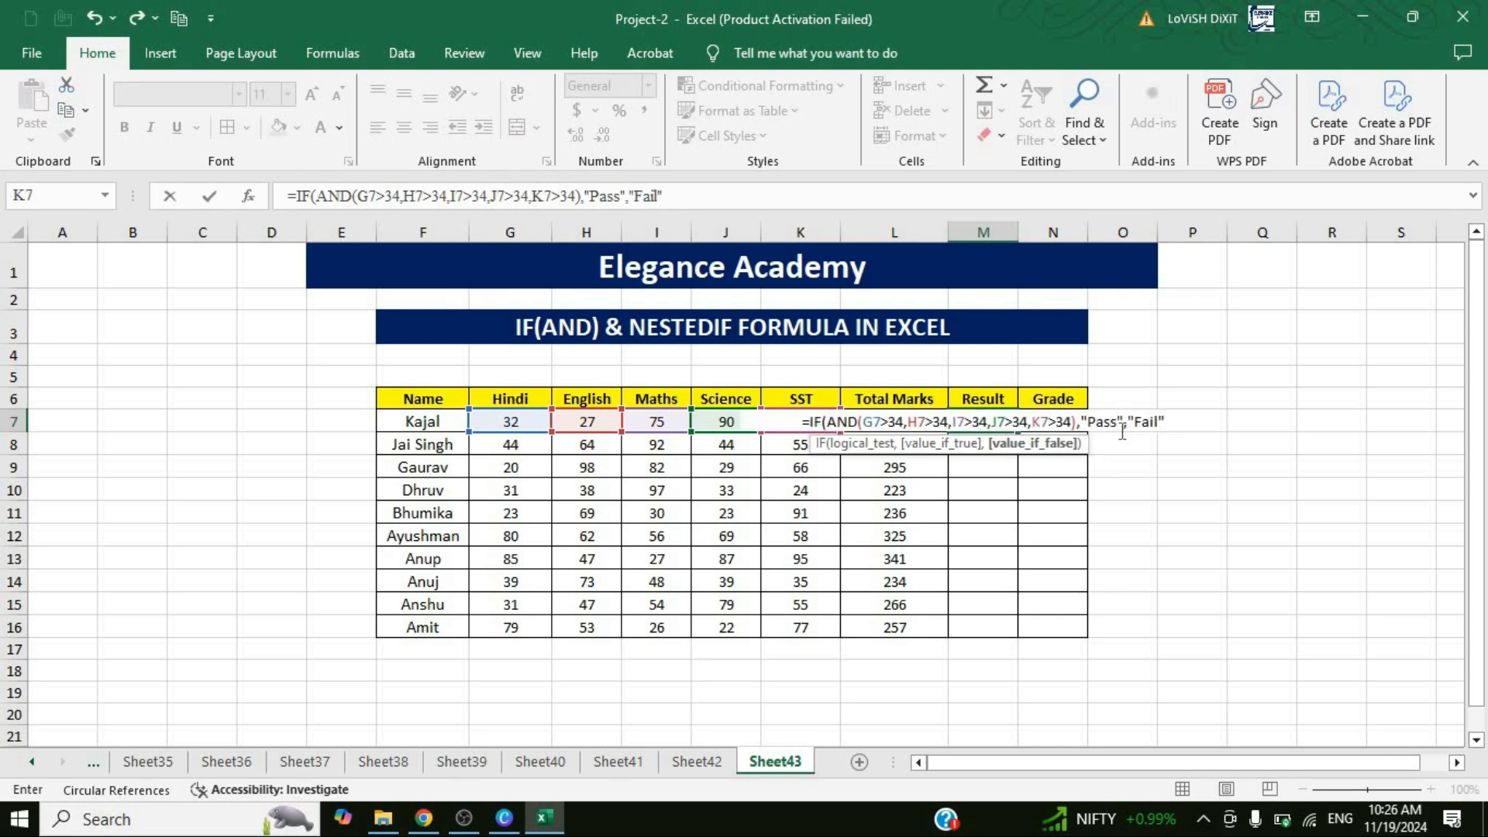
type(")")
key("Return")
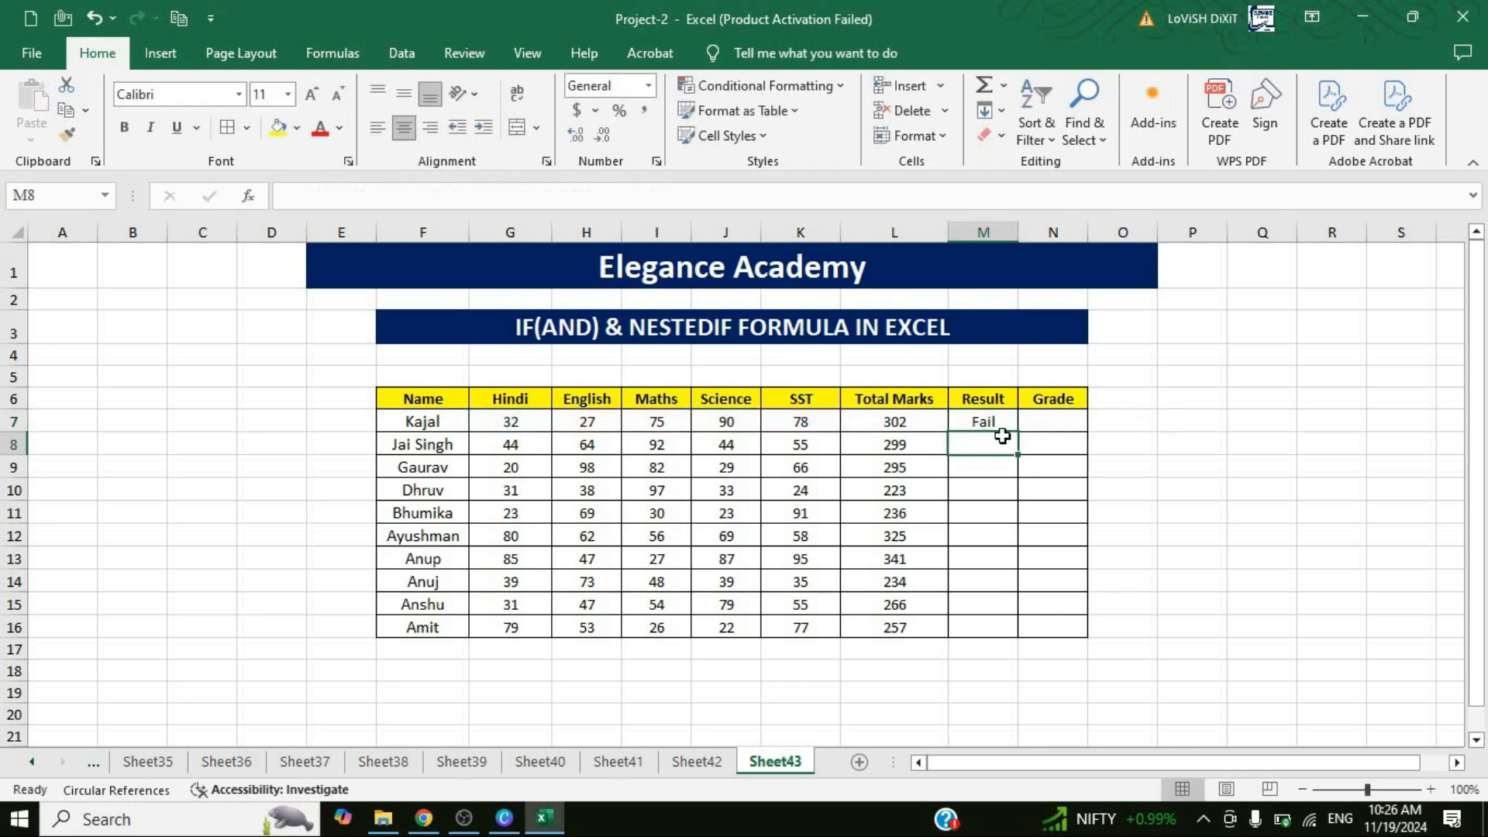
Fill the pass/fail formula from M7 down to M16 for the remaining students.
key("Up")
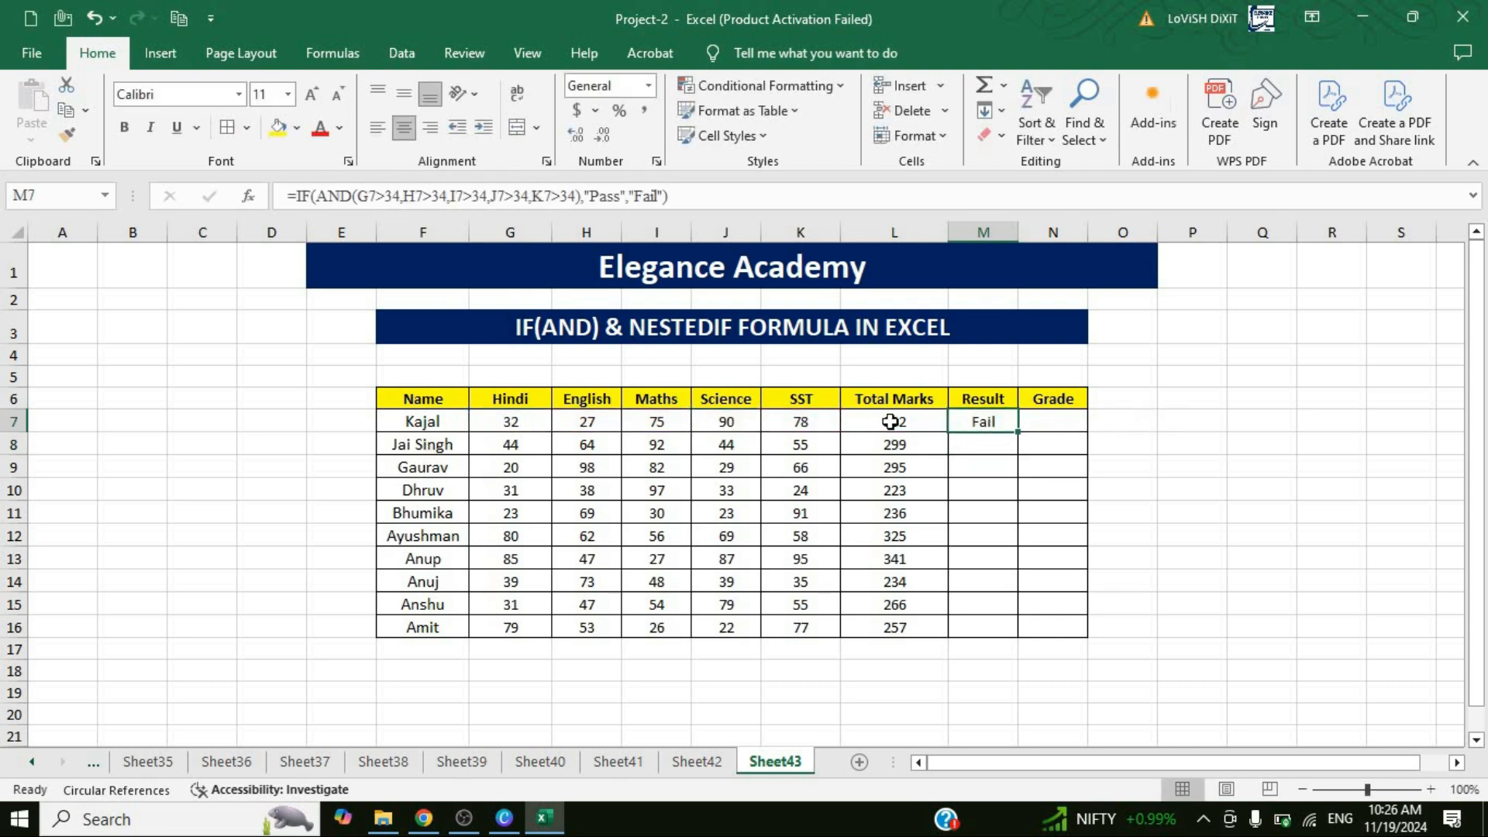
left_click(523, 426)
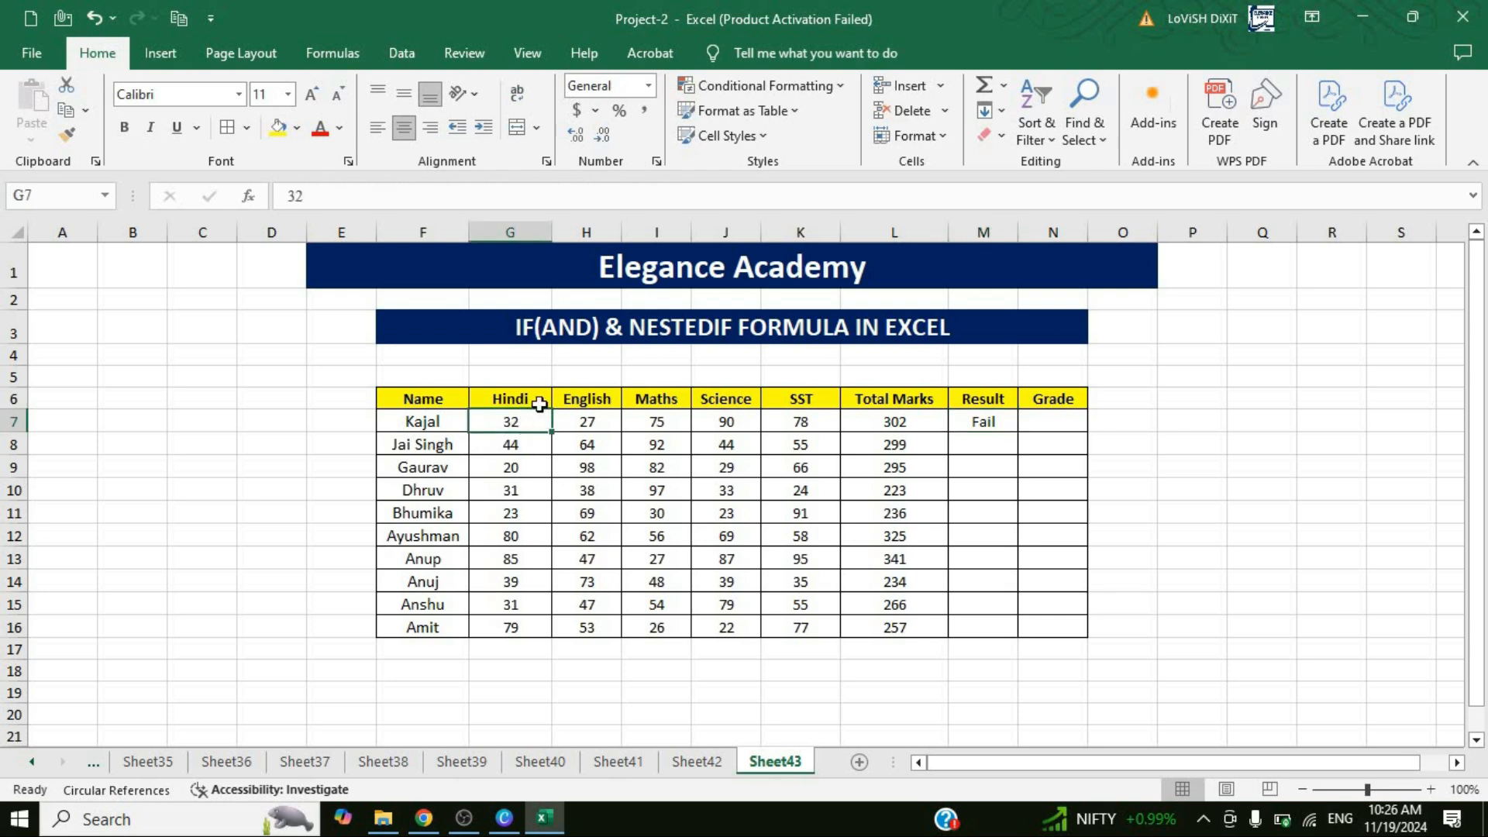
left_click(606, 422)
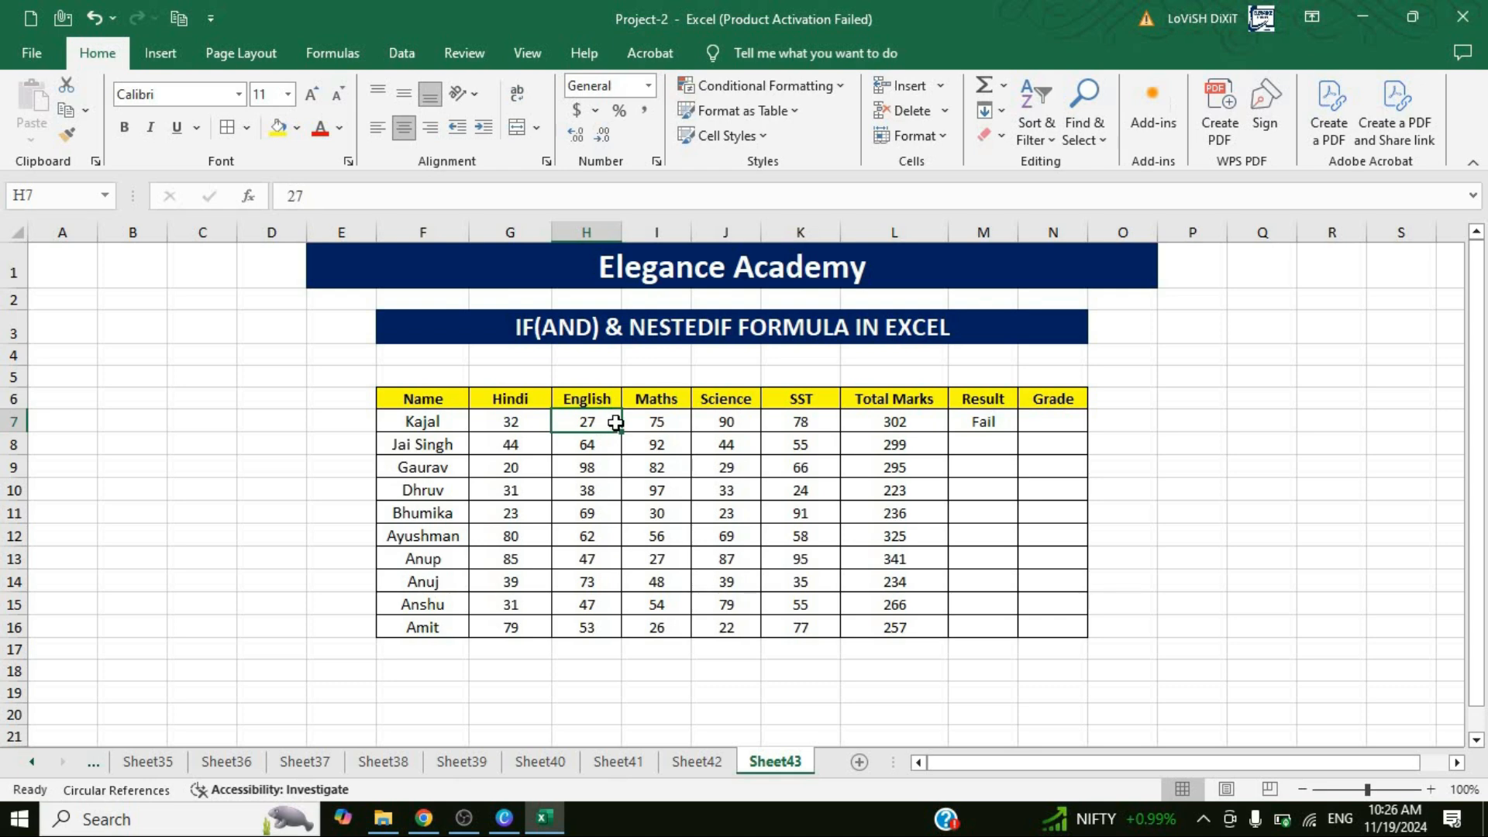
left_click(1012, 427)
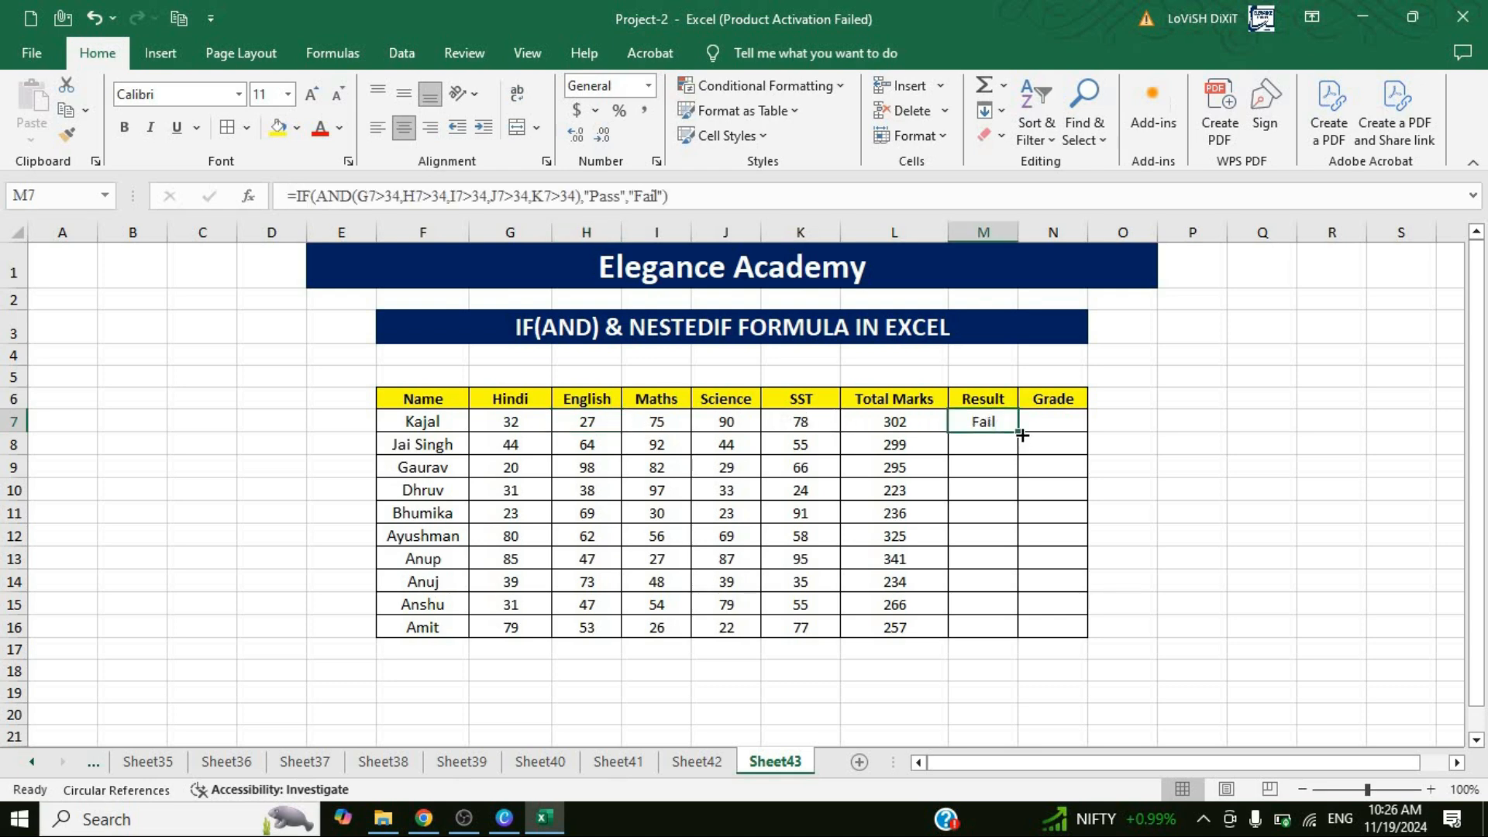
left_click_drag(1017, 432, 1020, 629)
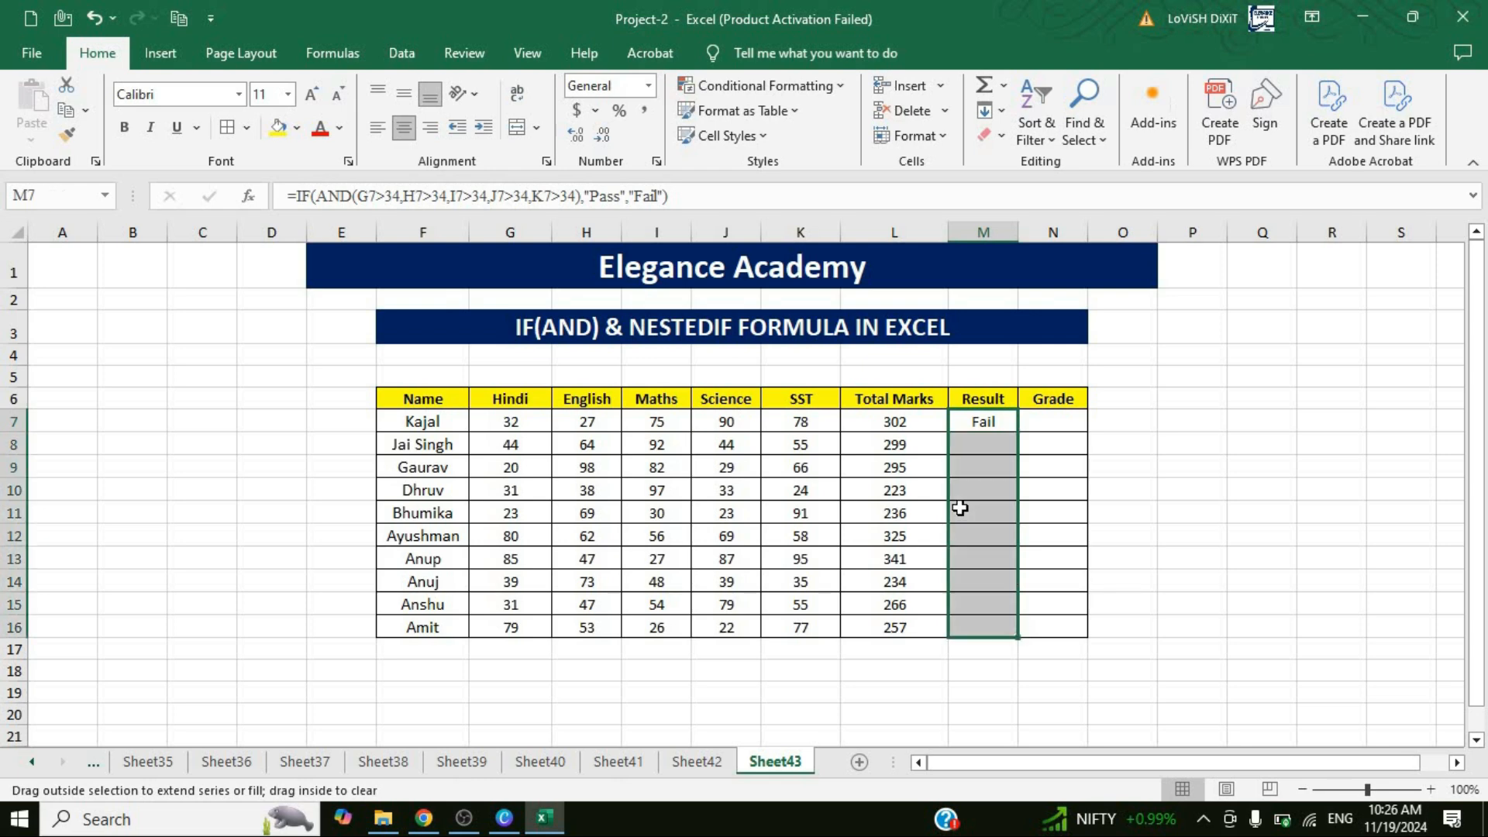
Check the second student's subject marks and total in row 8 against the pass/fail result in M8.
left_click(514, 446)
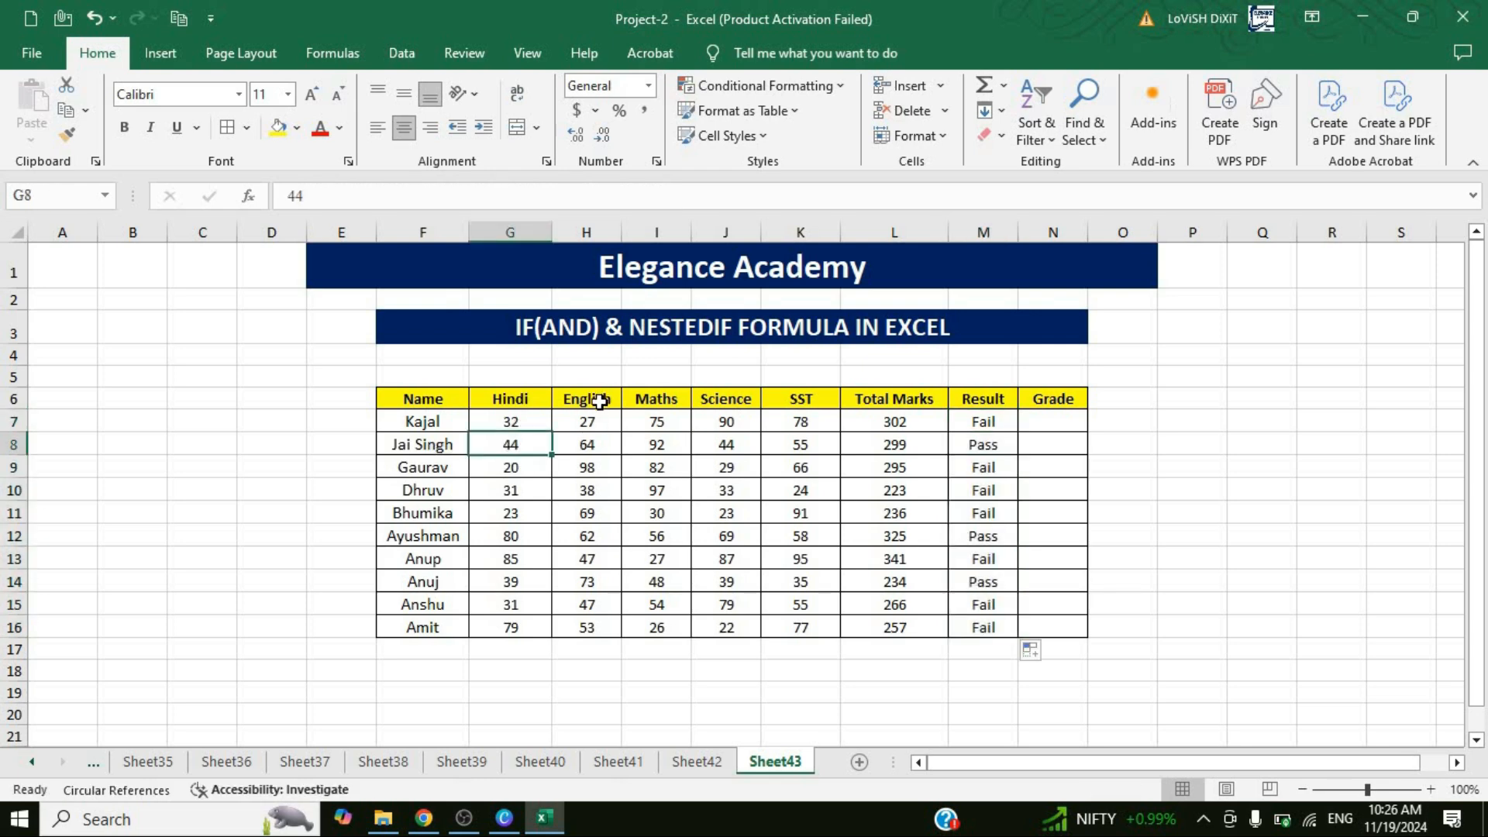
key("Right")
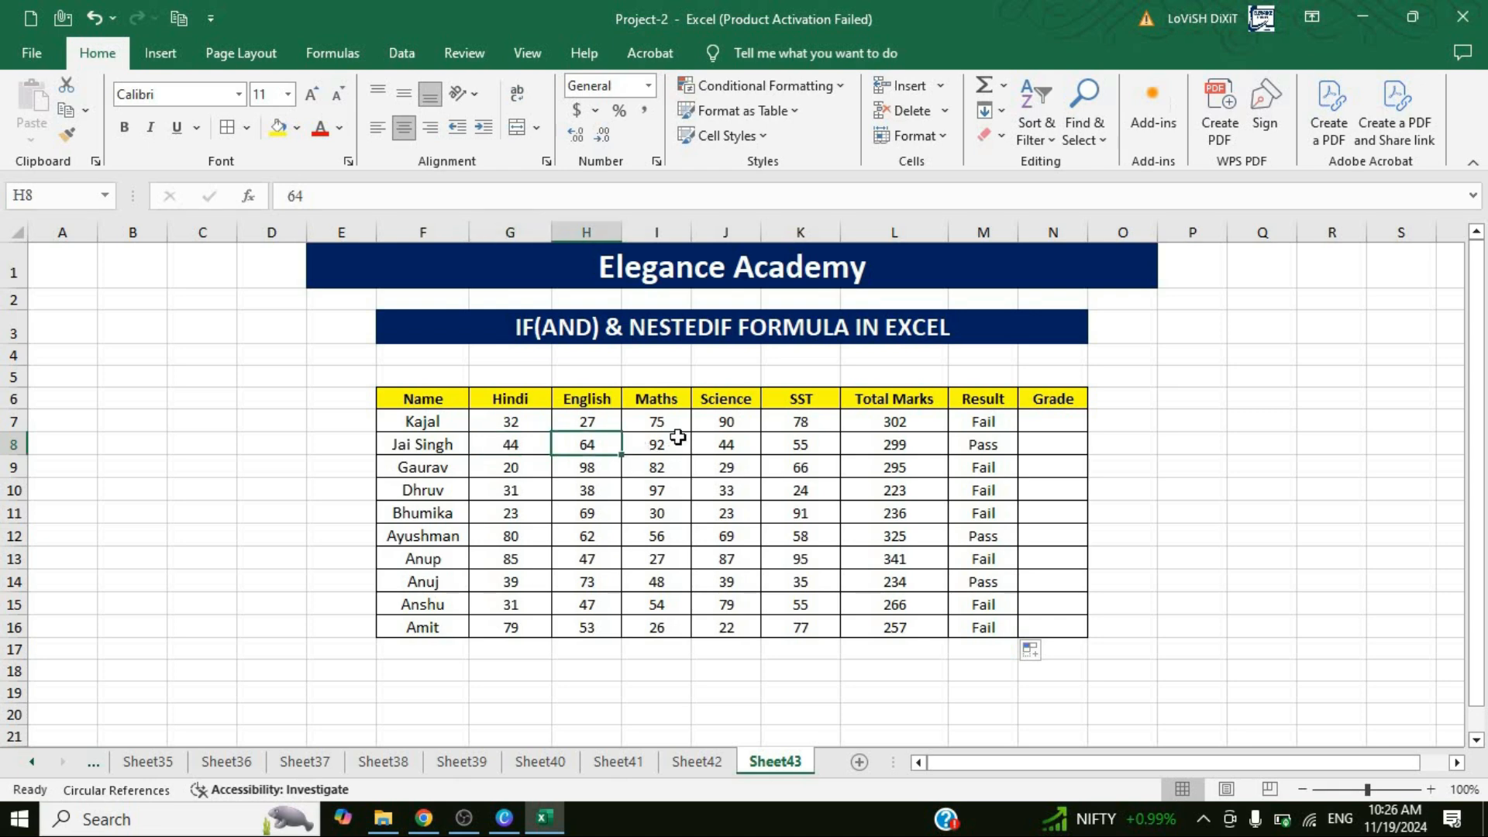
key("Right")
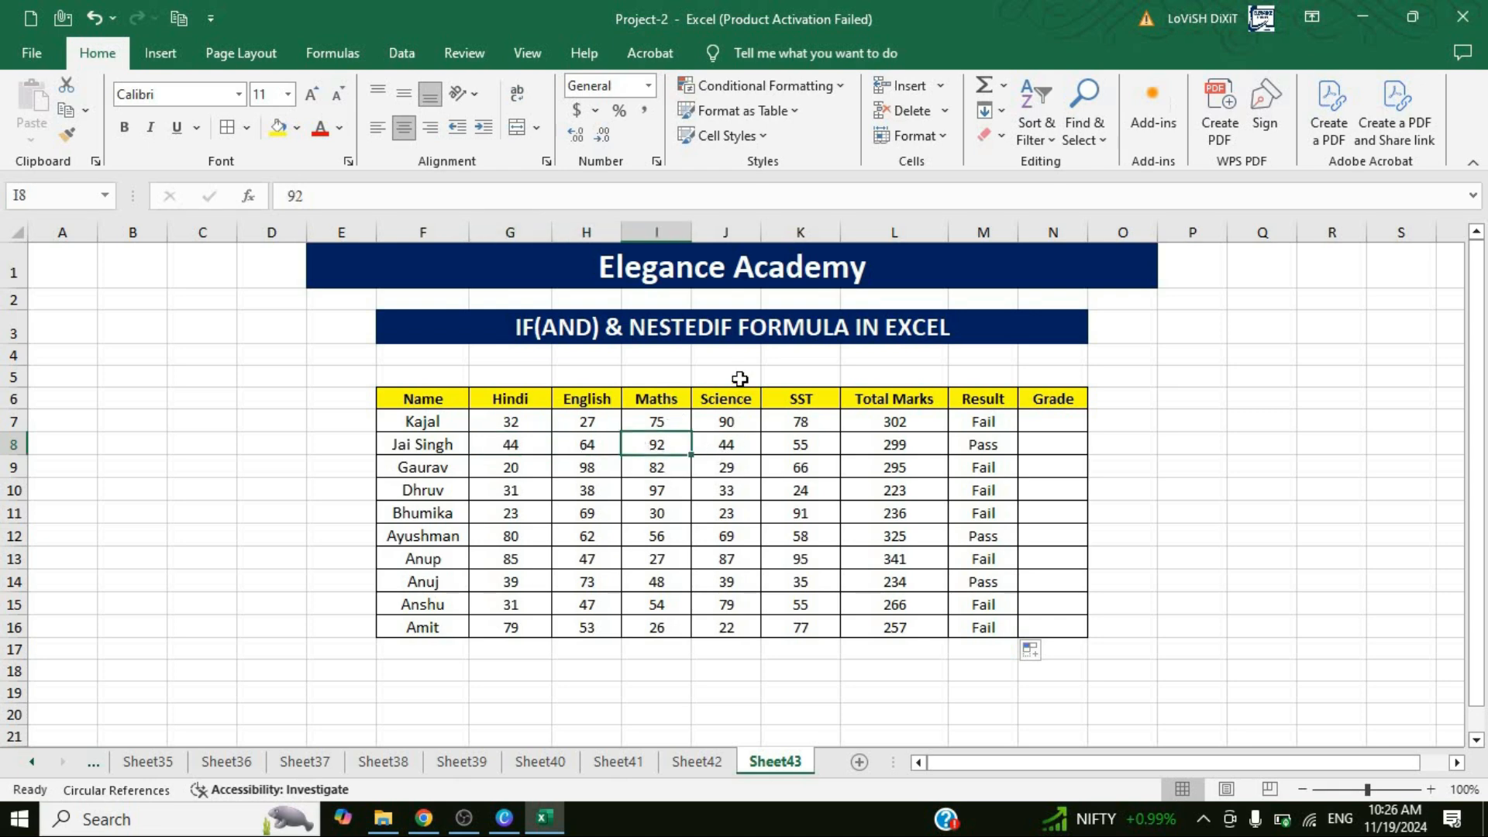
key("Right")
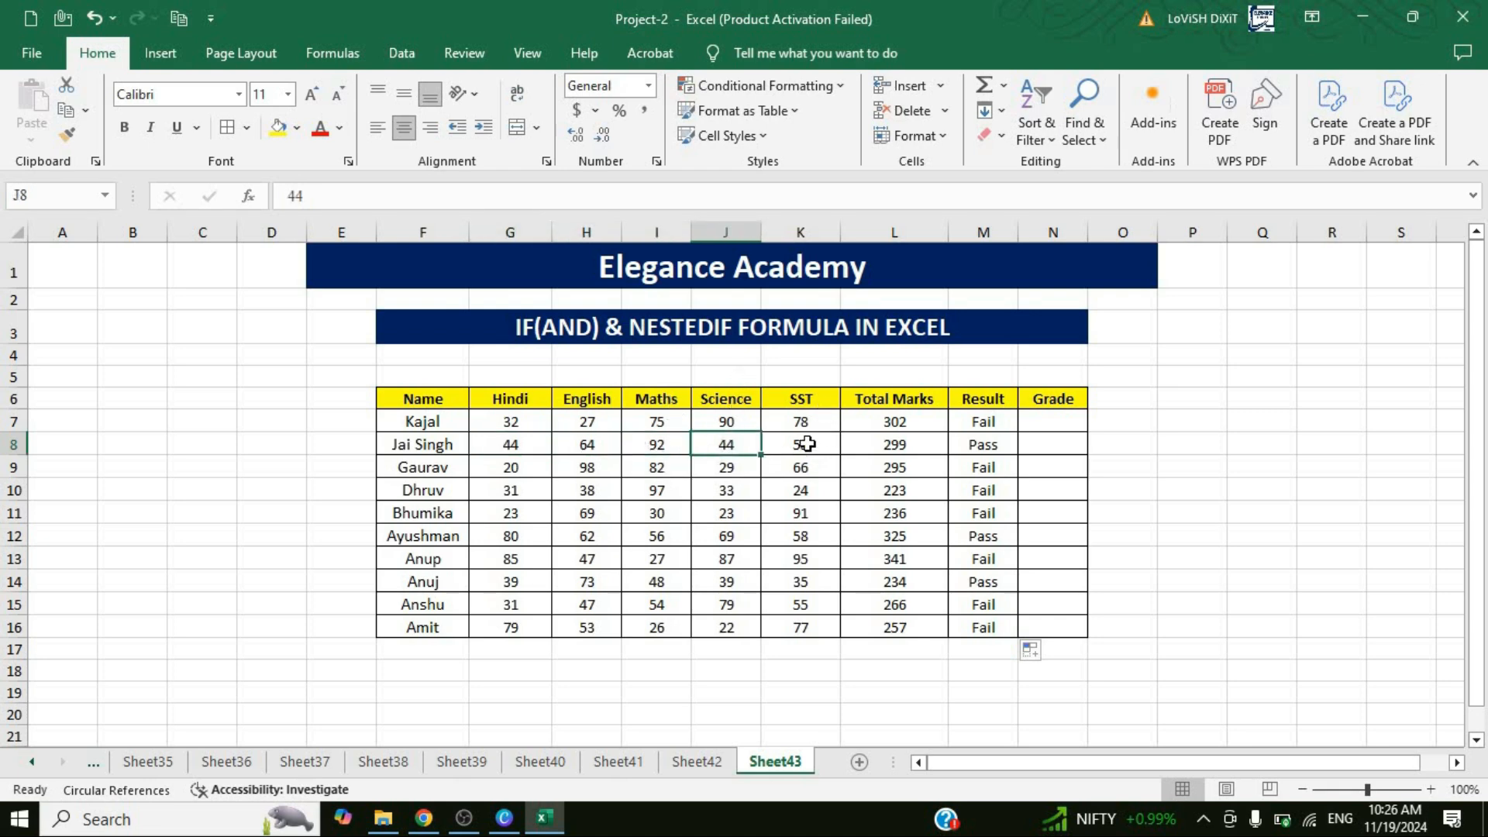
key("Right")
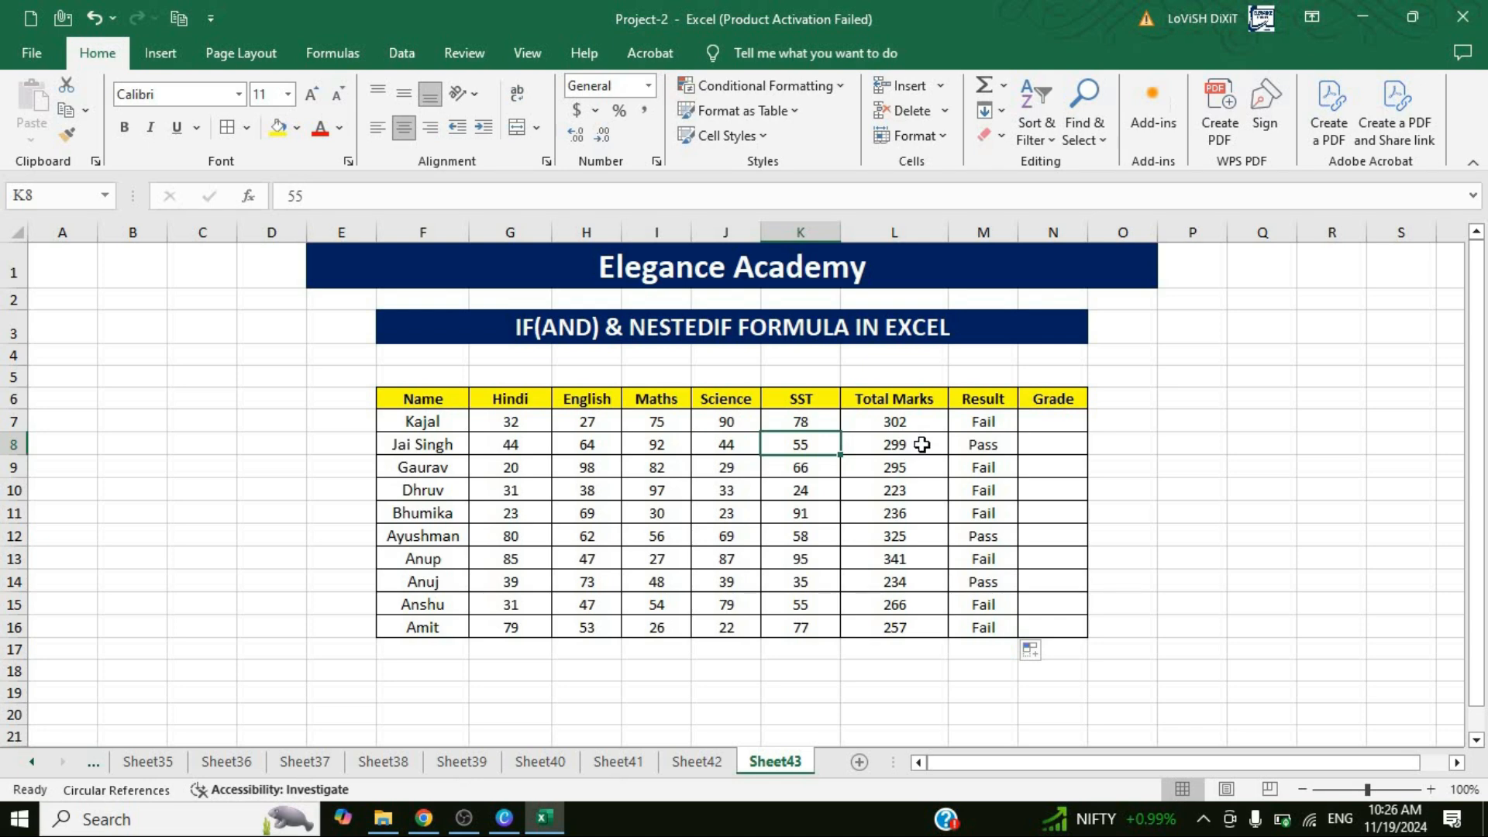
key("Right")
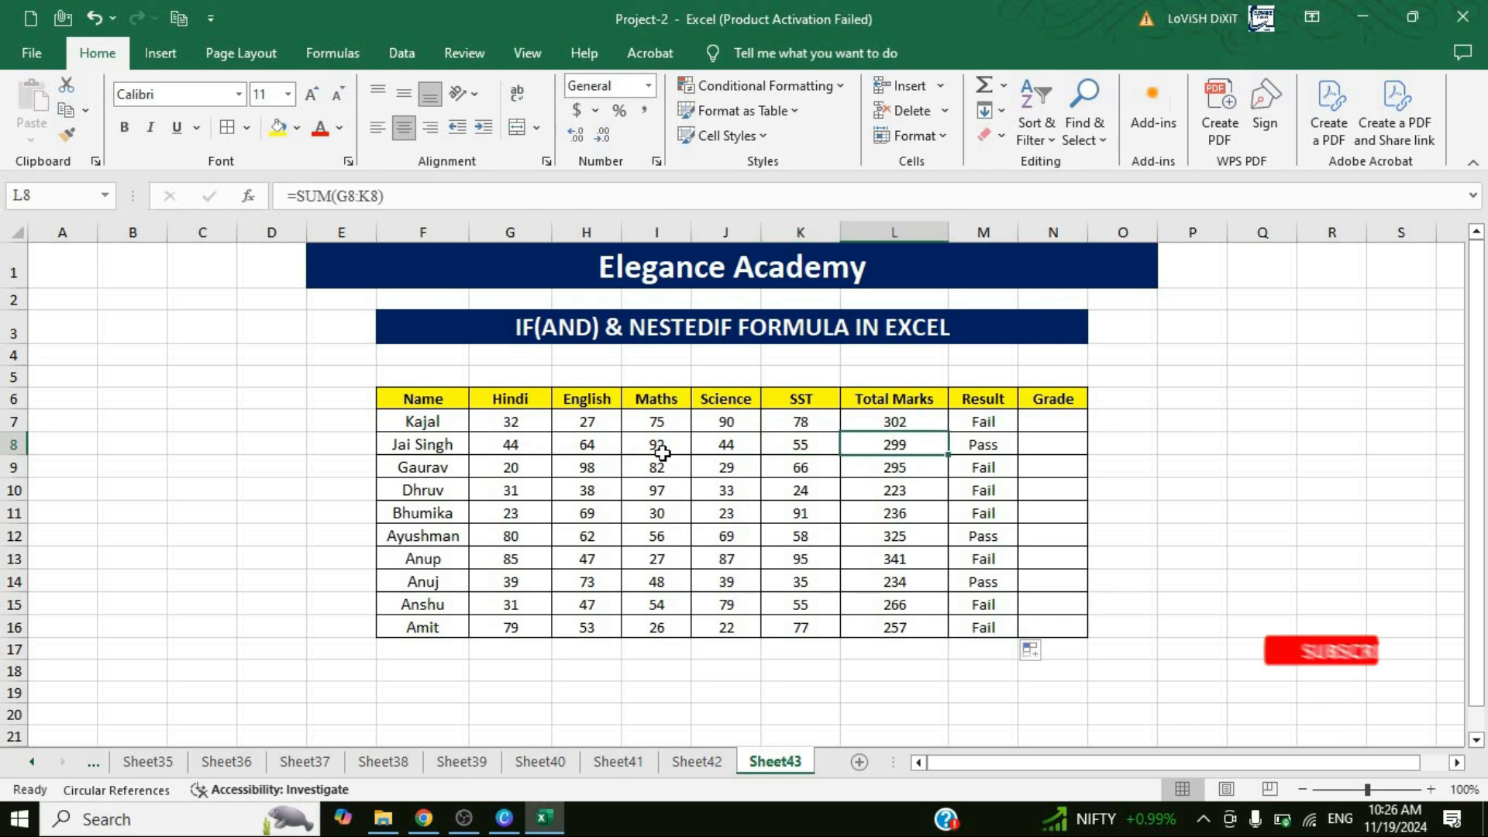
left_click(1000, 456)
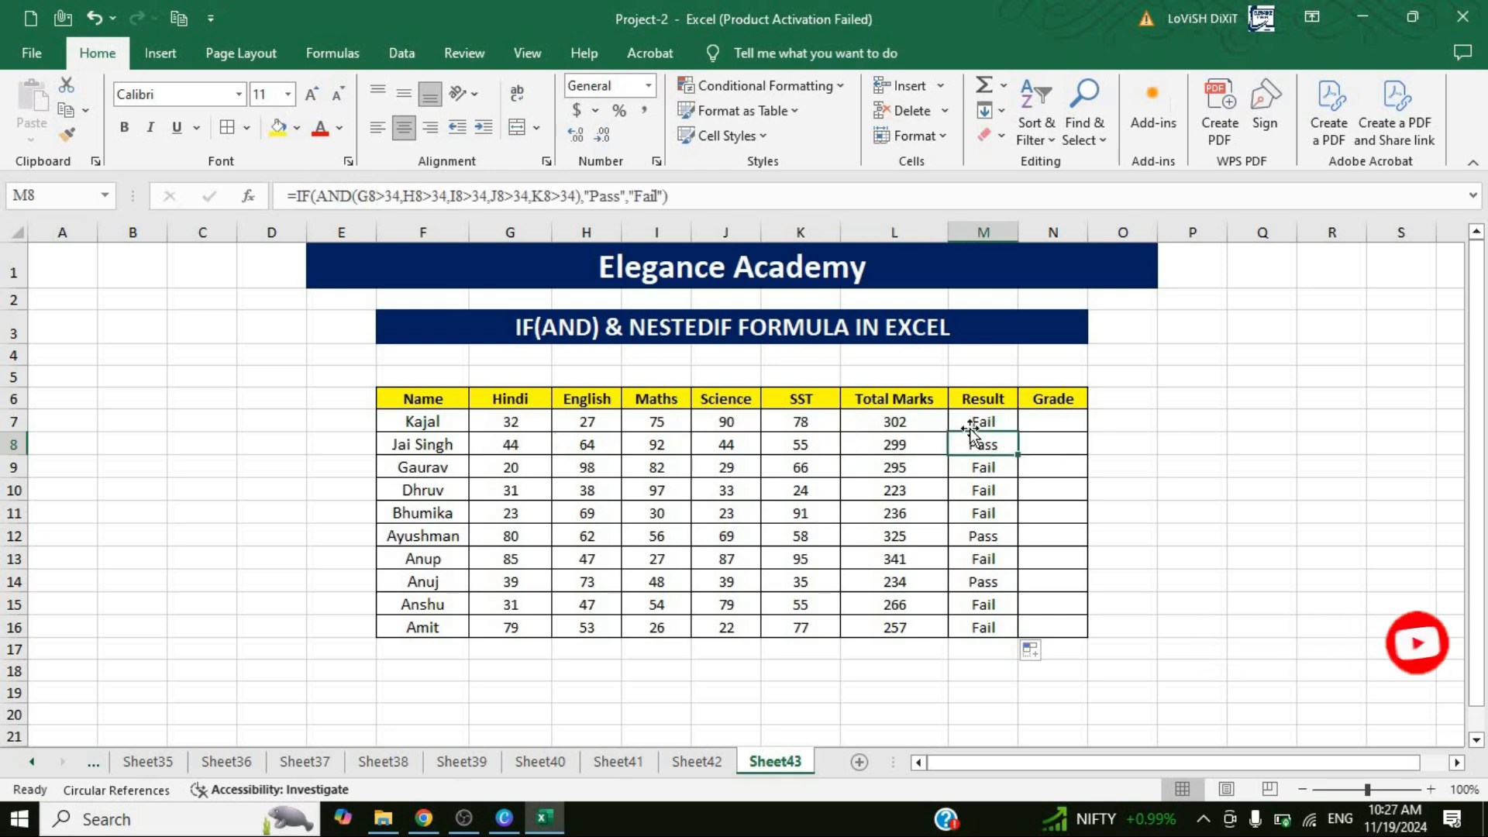
Widen the Grade column N to make room for the grade formula.
left_click(989, 421)
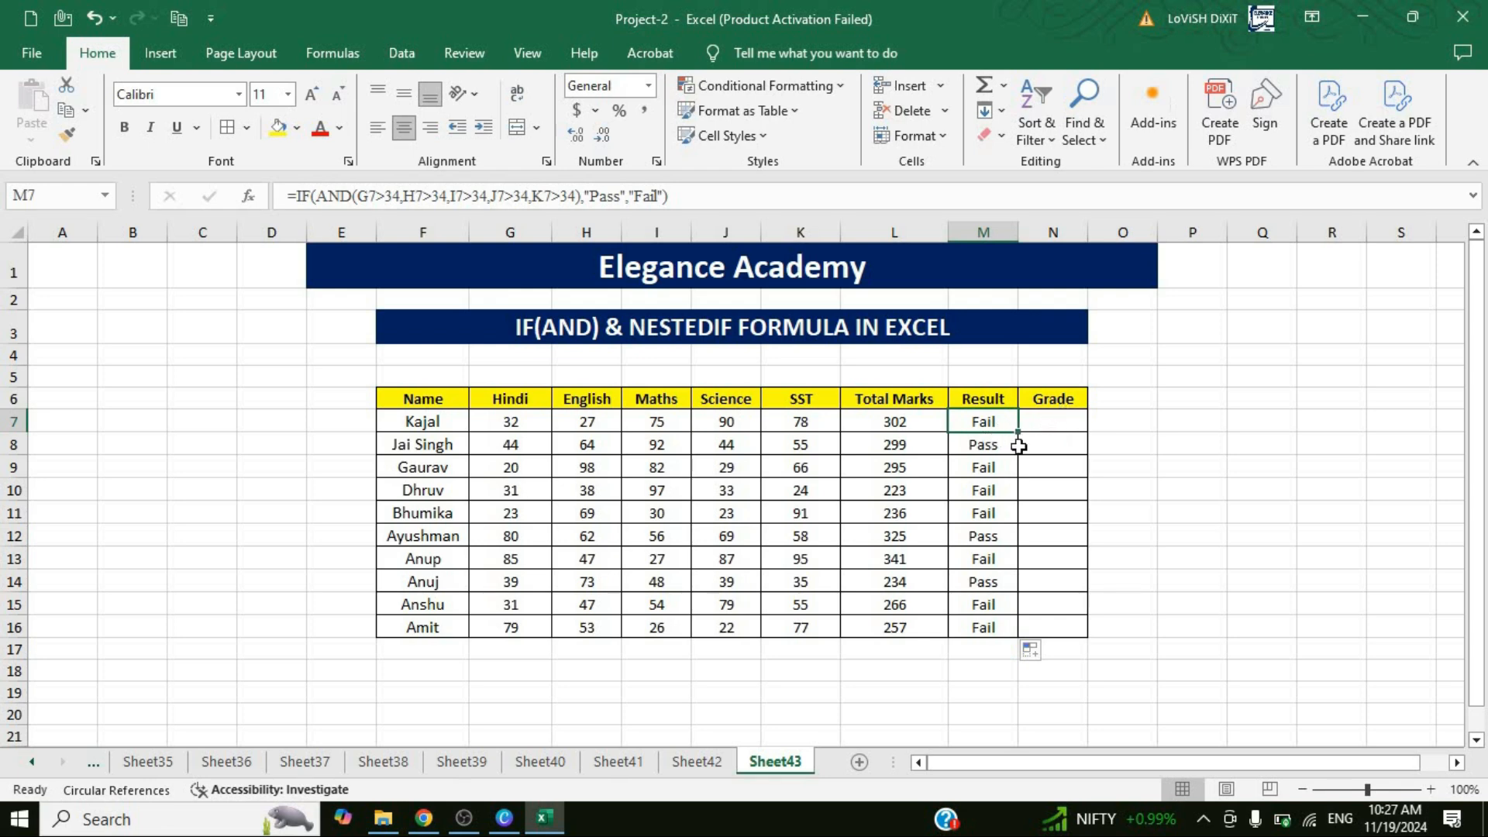
key("Right")
left_click_drag(1089, 231, 1137, 232)
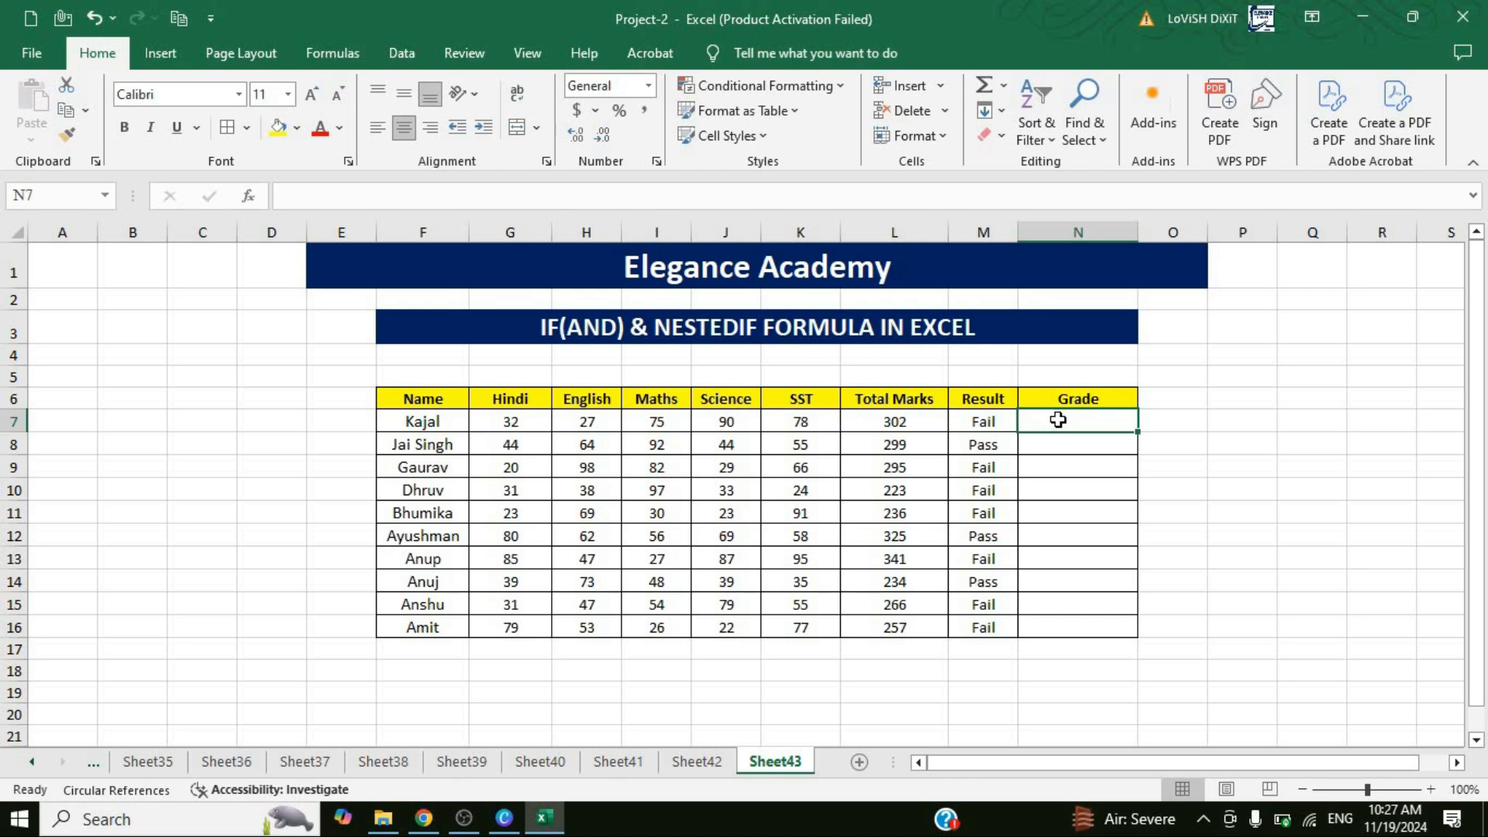
Start a grade scale beside the table with 350 and A in B8:C8, and 300 and B in B9:C9.
left_click(151, 440)
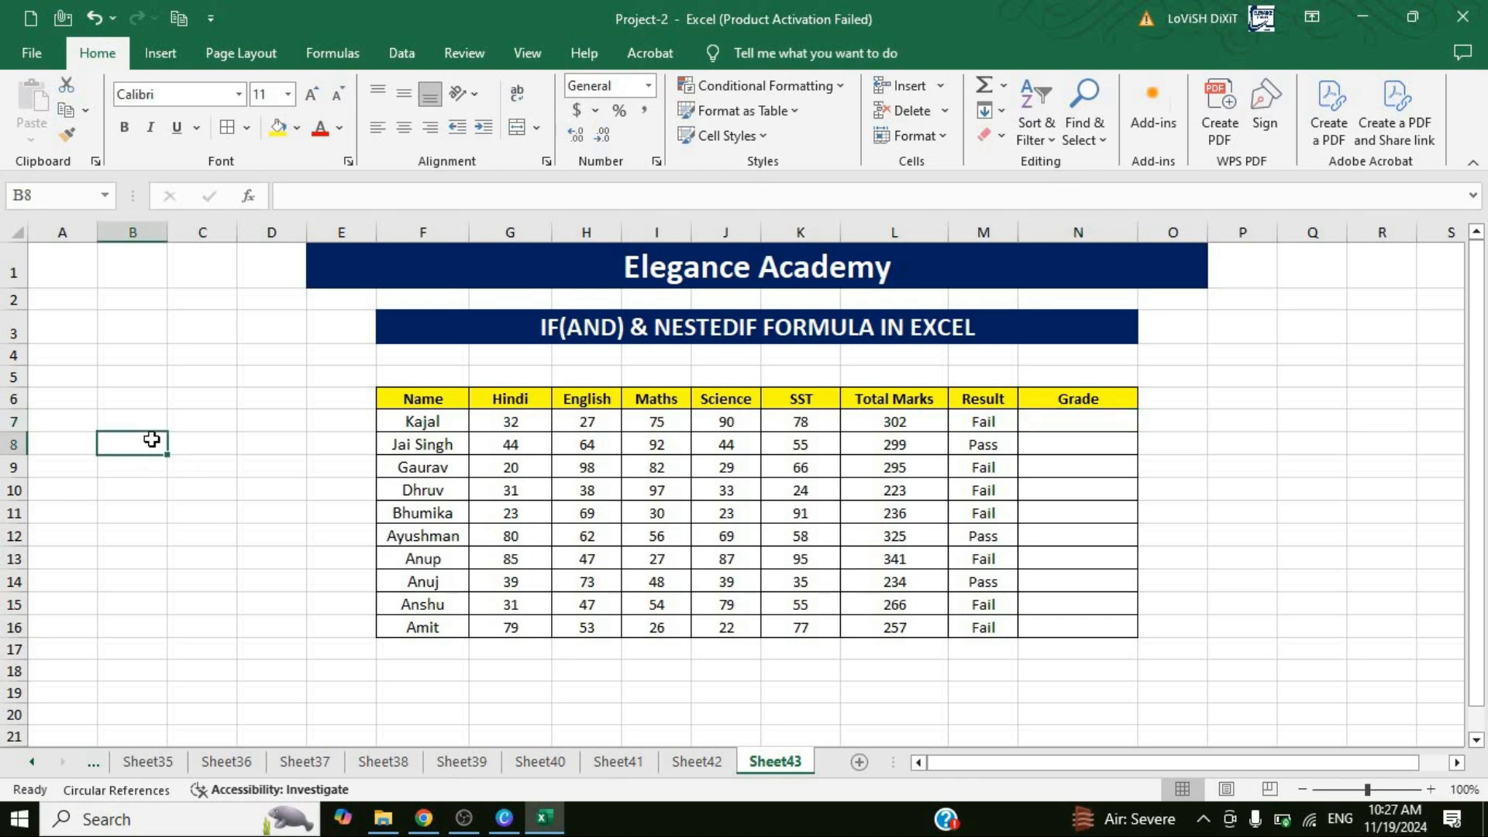
type("350")
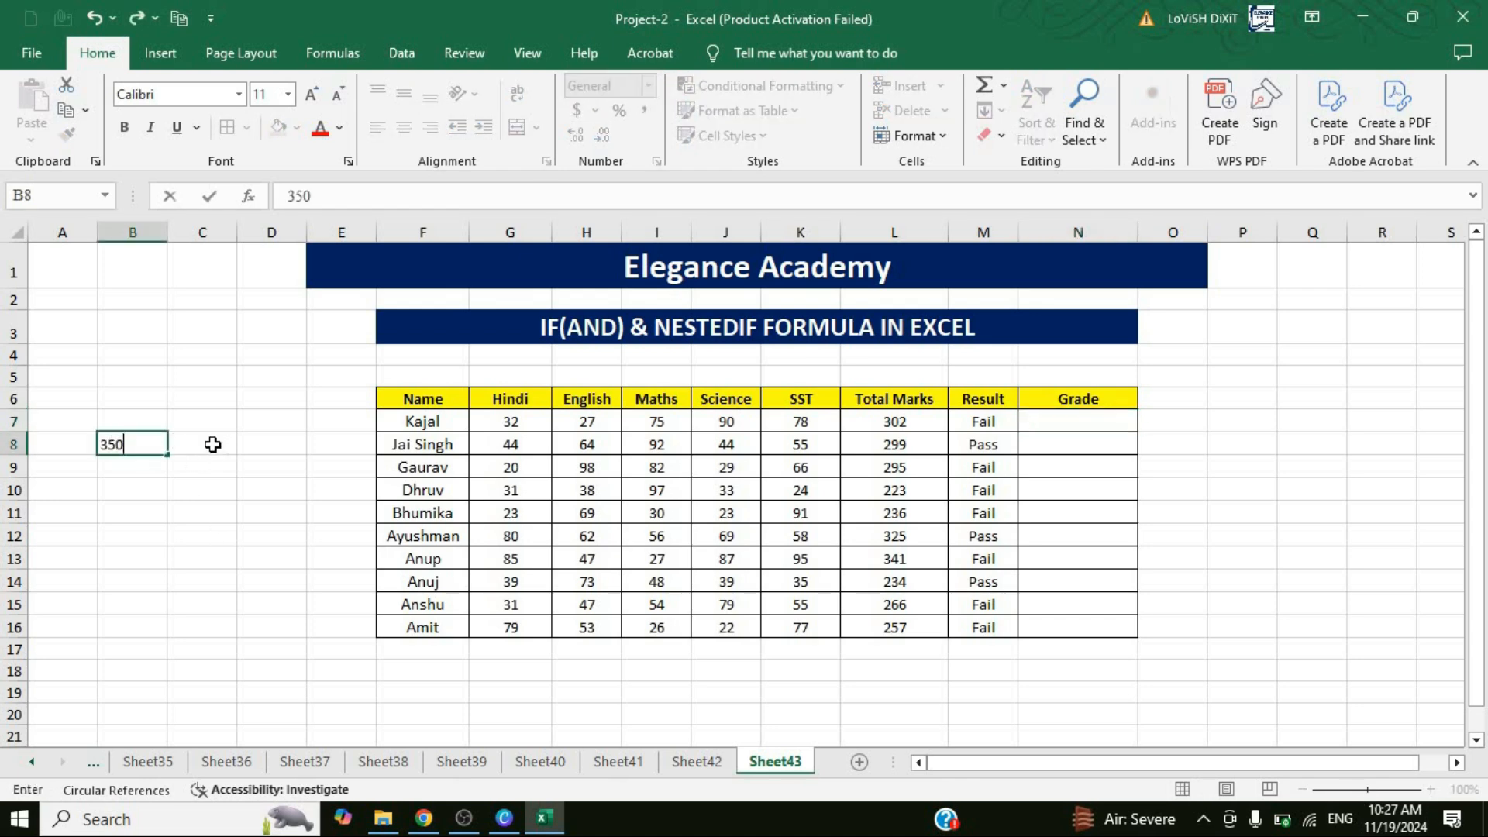
left_click(210, 442)
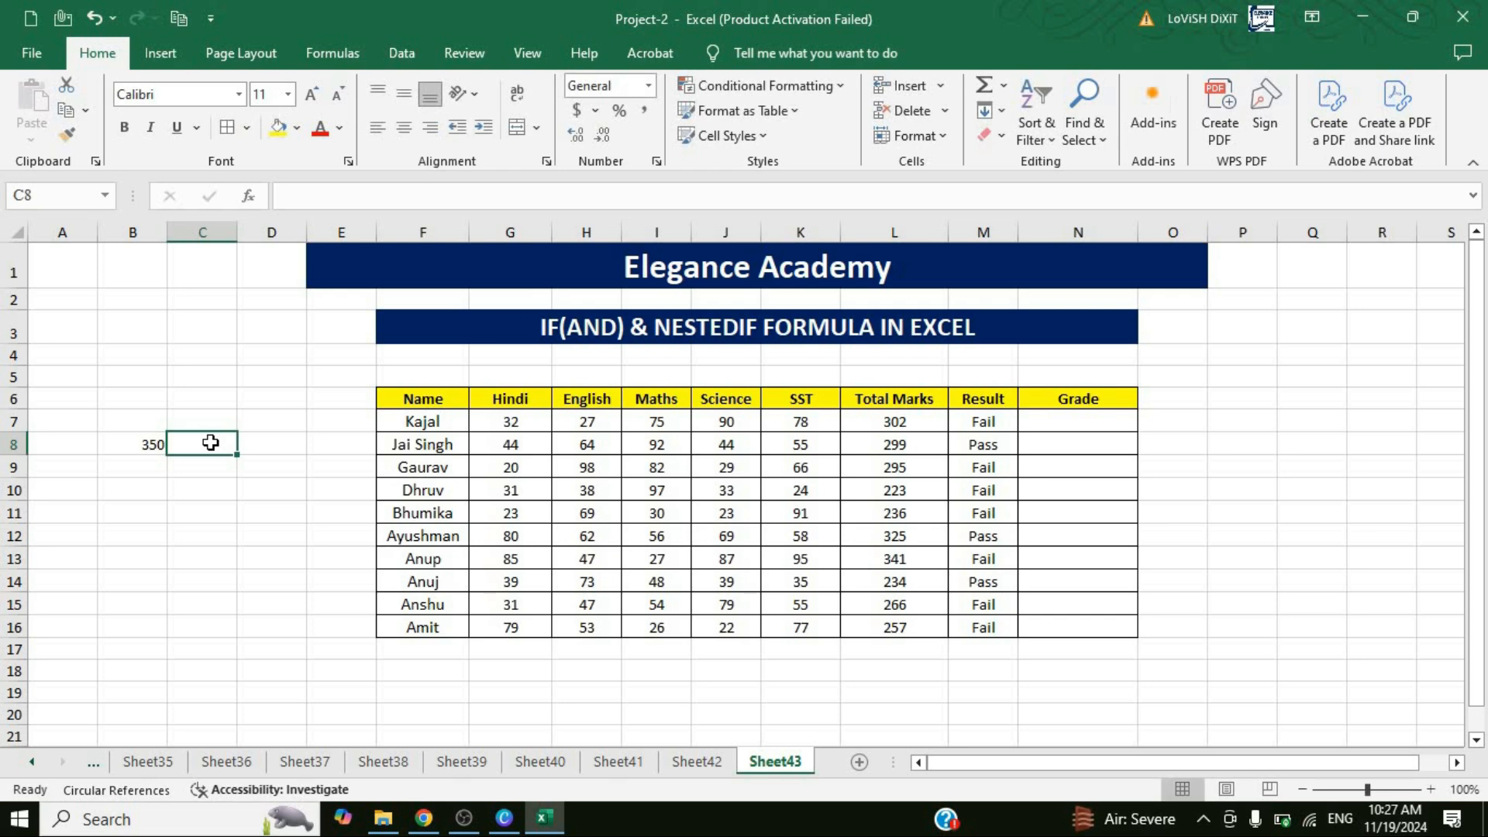
type("A")
left_click(159, 467)
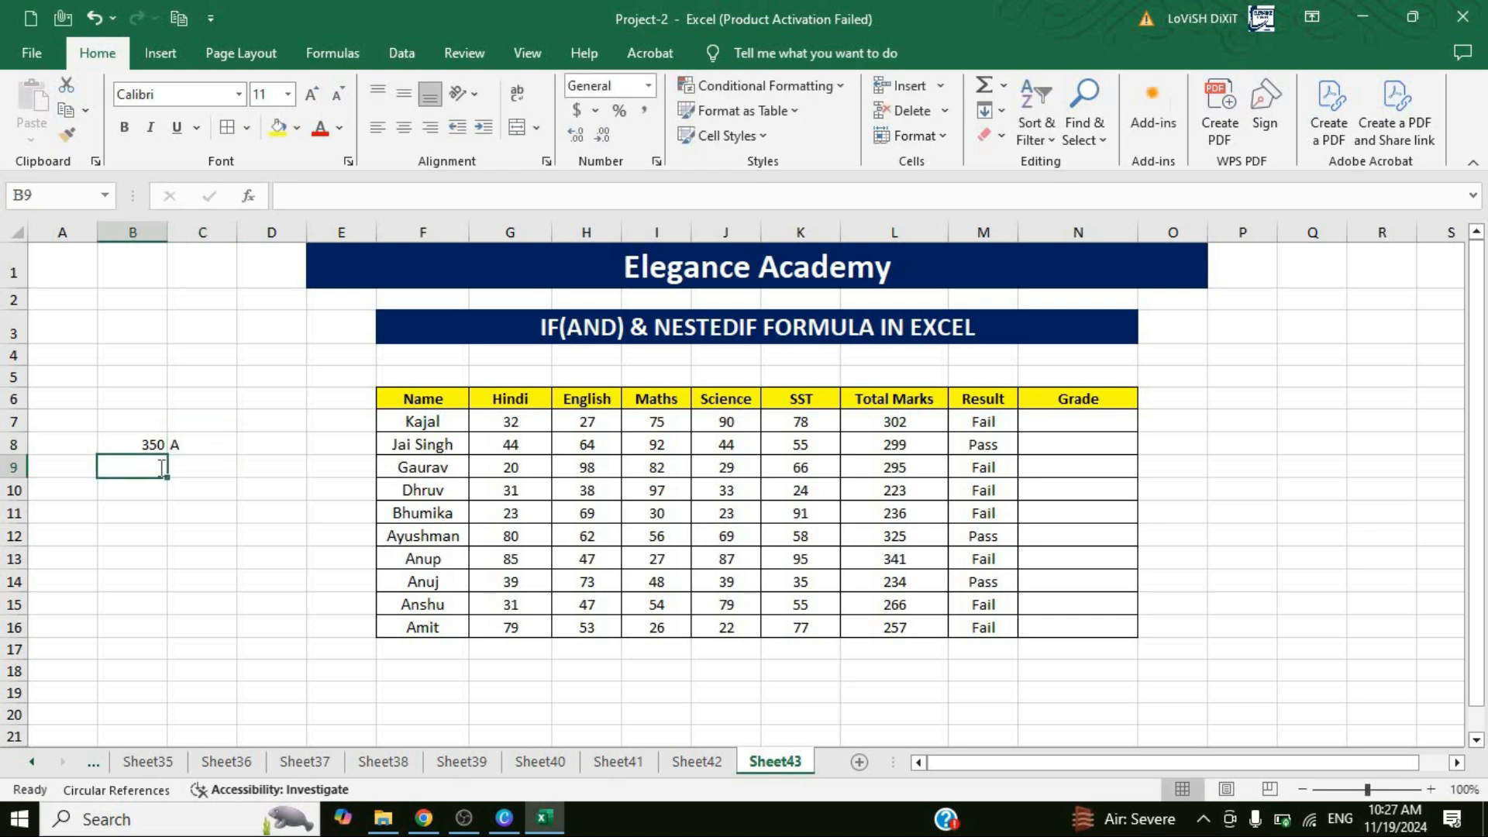
type("300")
left_click(194, 465)
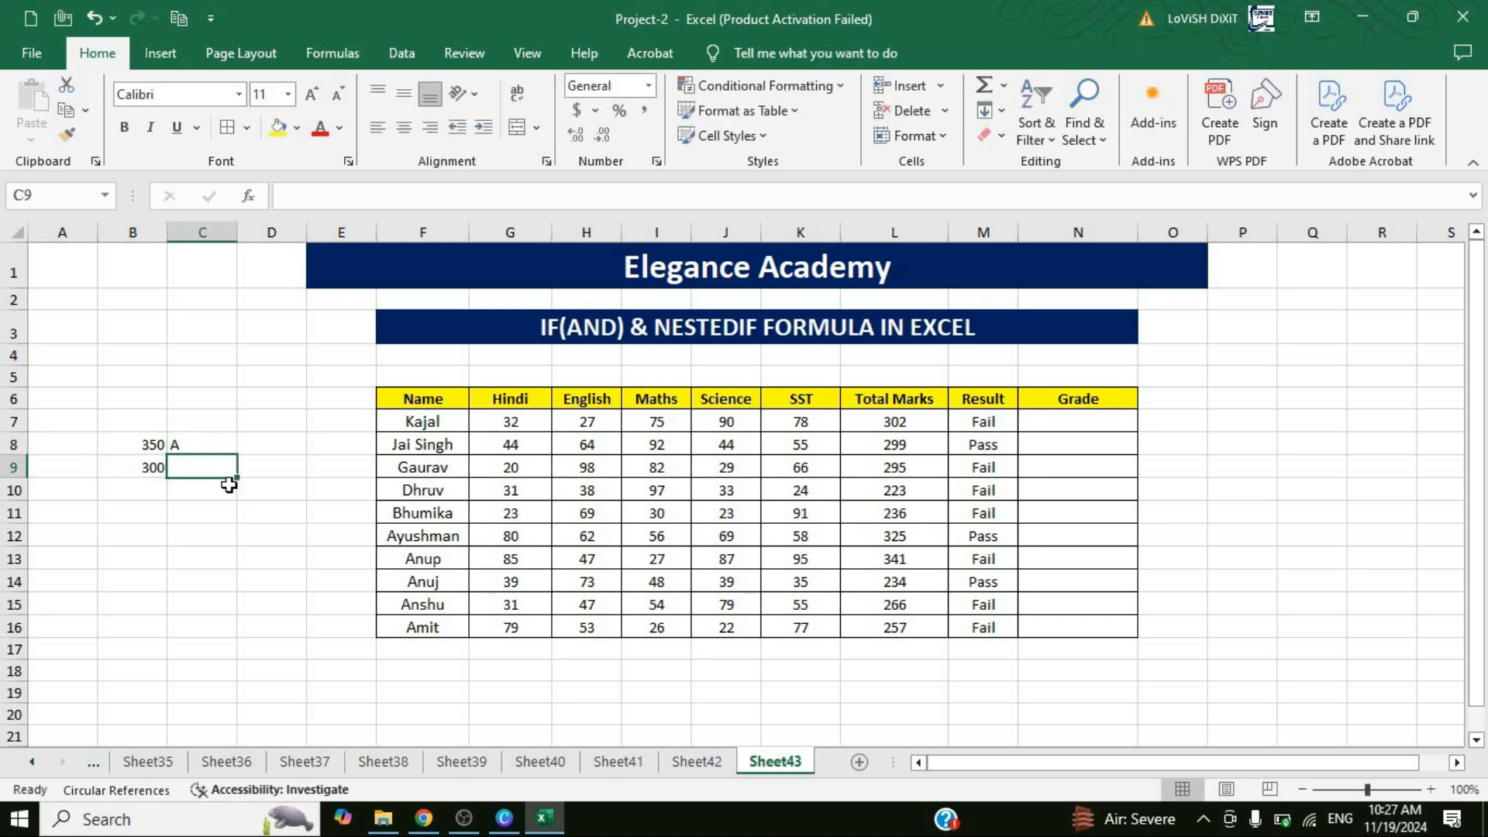
type("B")
Complete the grade scale with 250 and C in B10:C10, and 200 and D in B11:C11.
left_click(160, 496)
type("250")
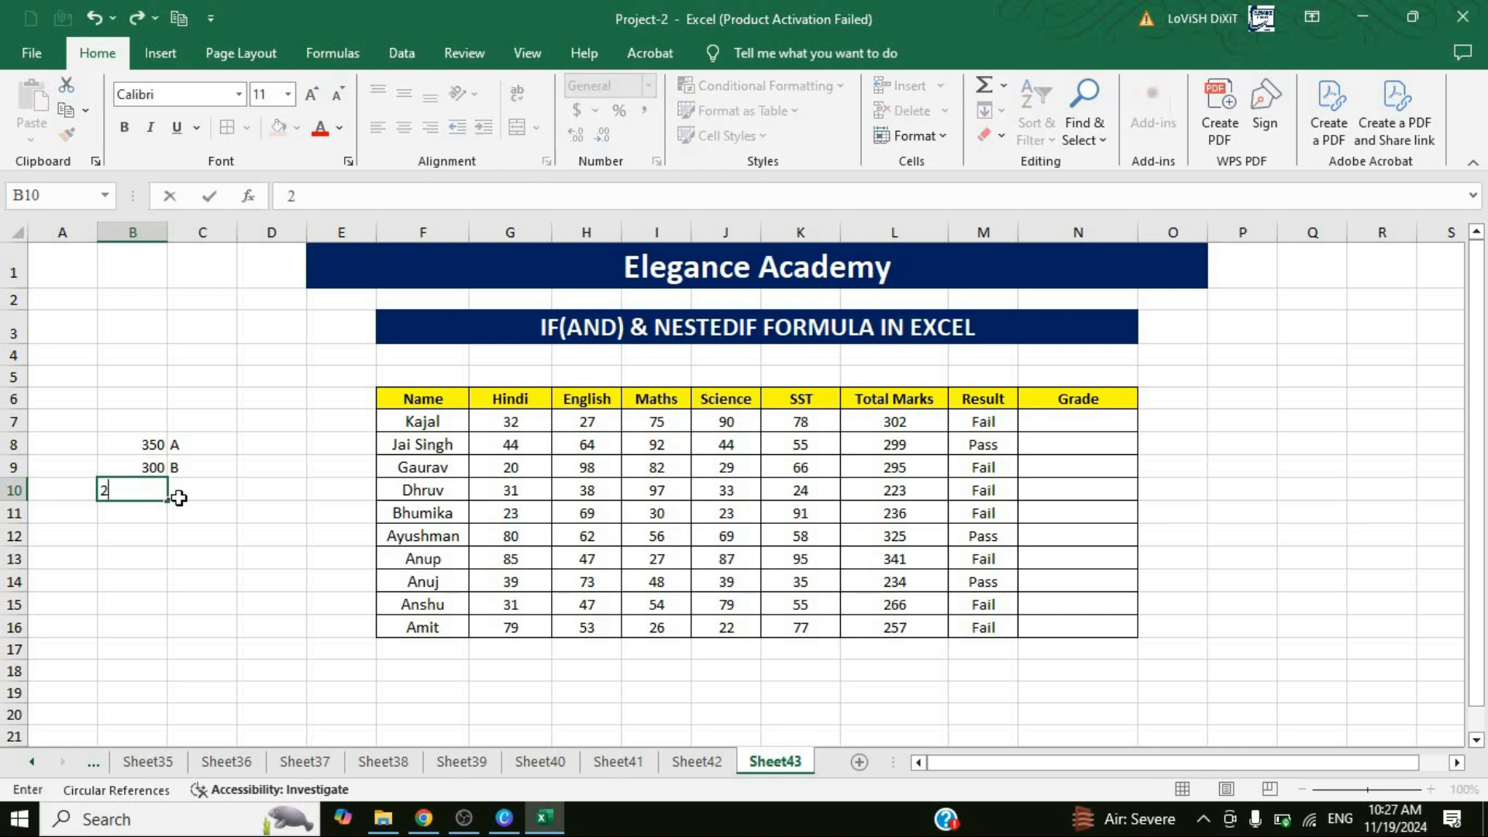
left_click(206, 493)
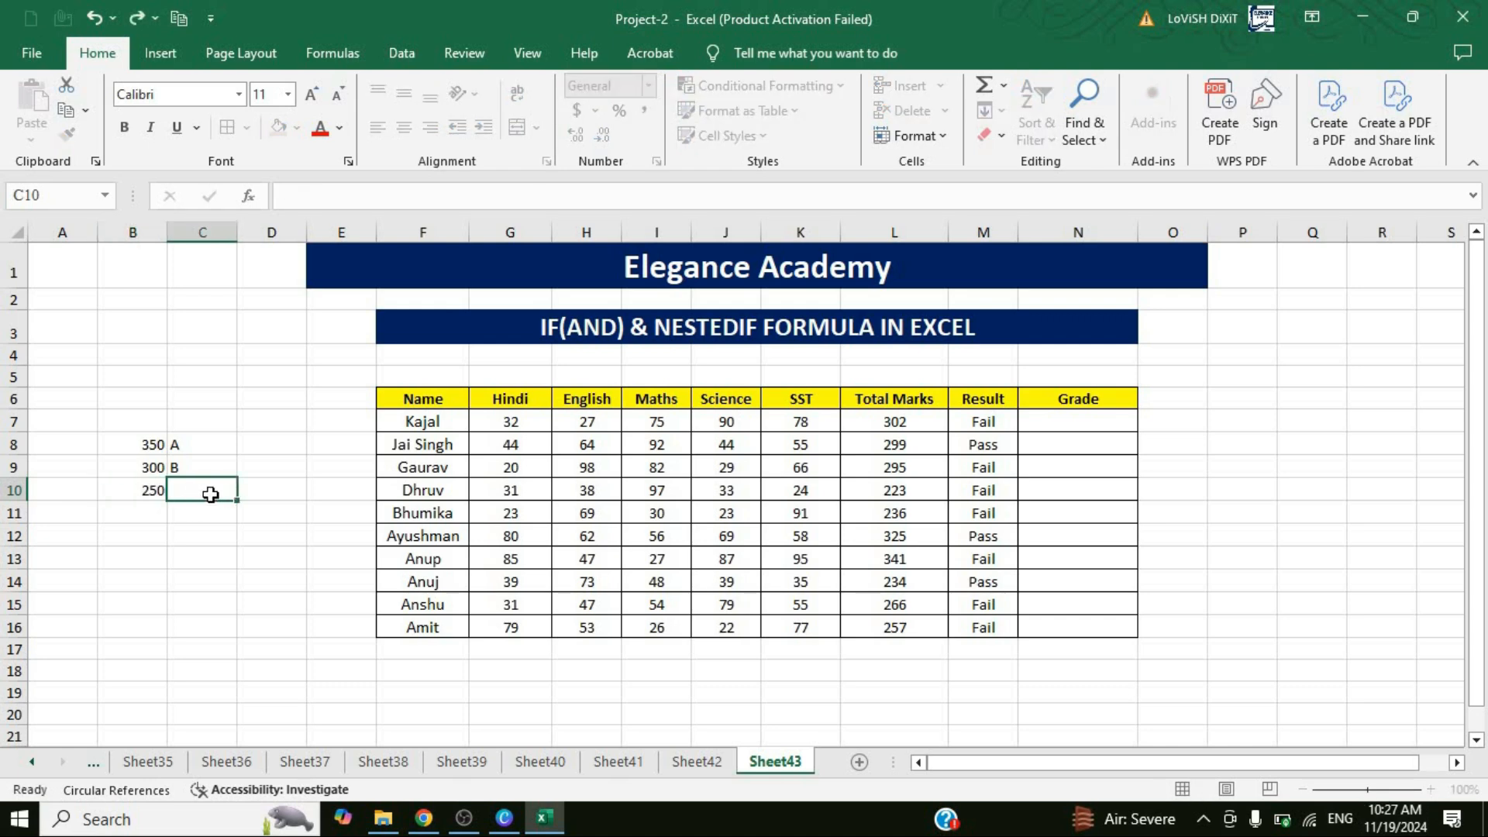
type("C")
left_click(155, 513)
type("200")
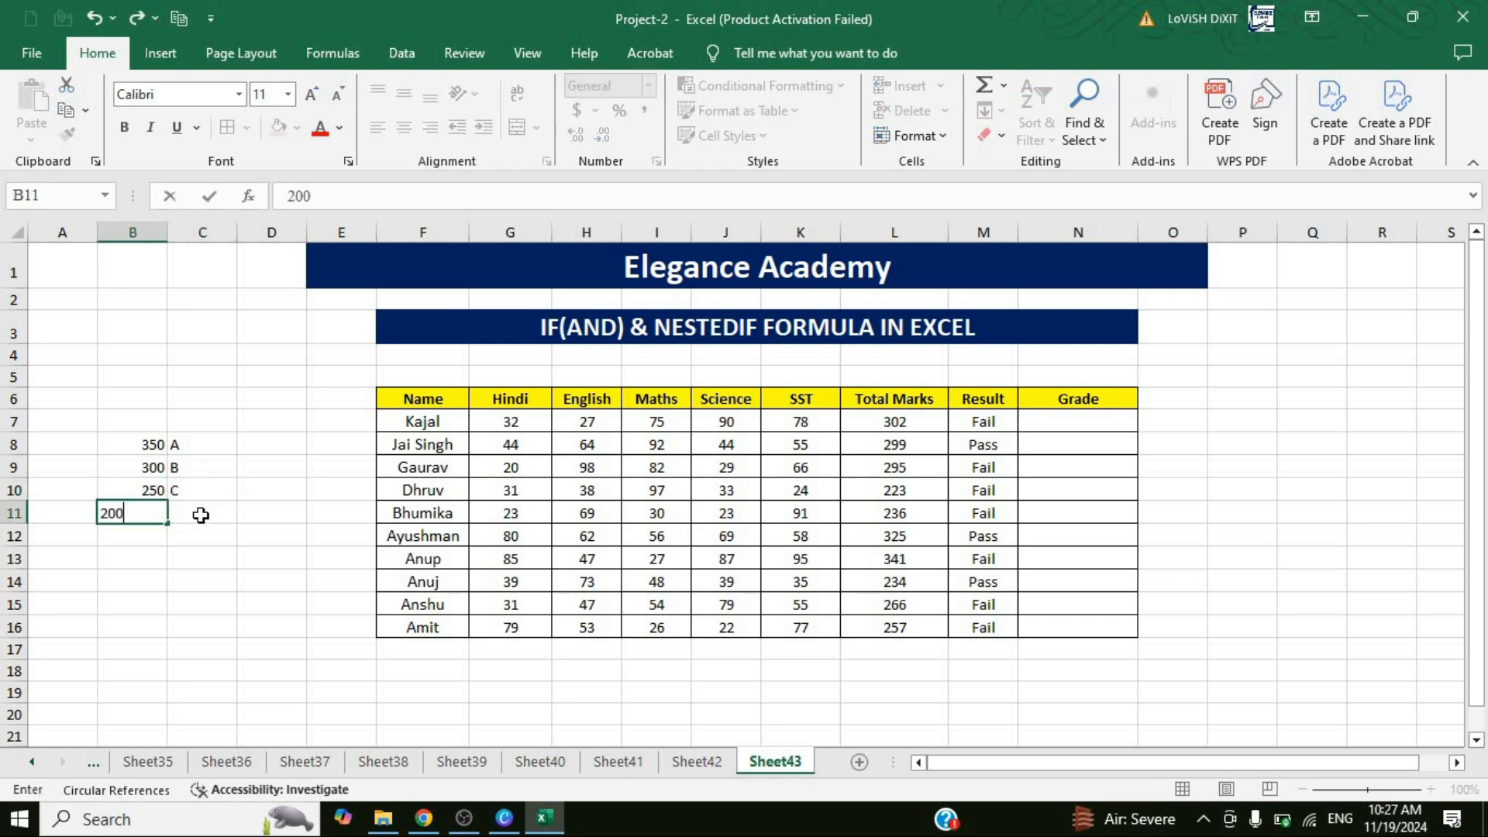
left_click(205, 513)
type("D")
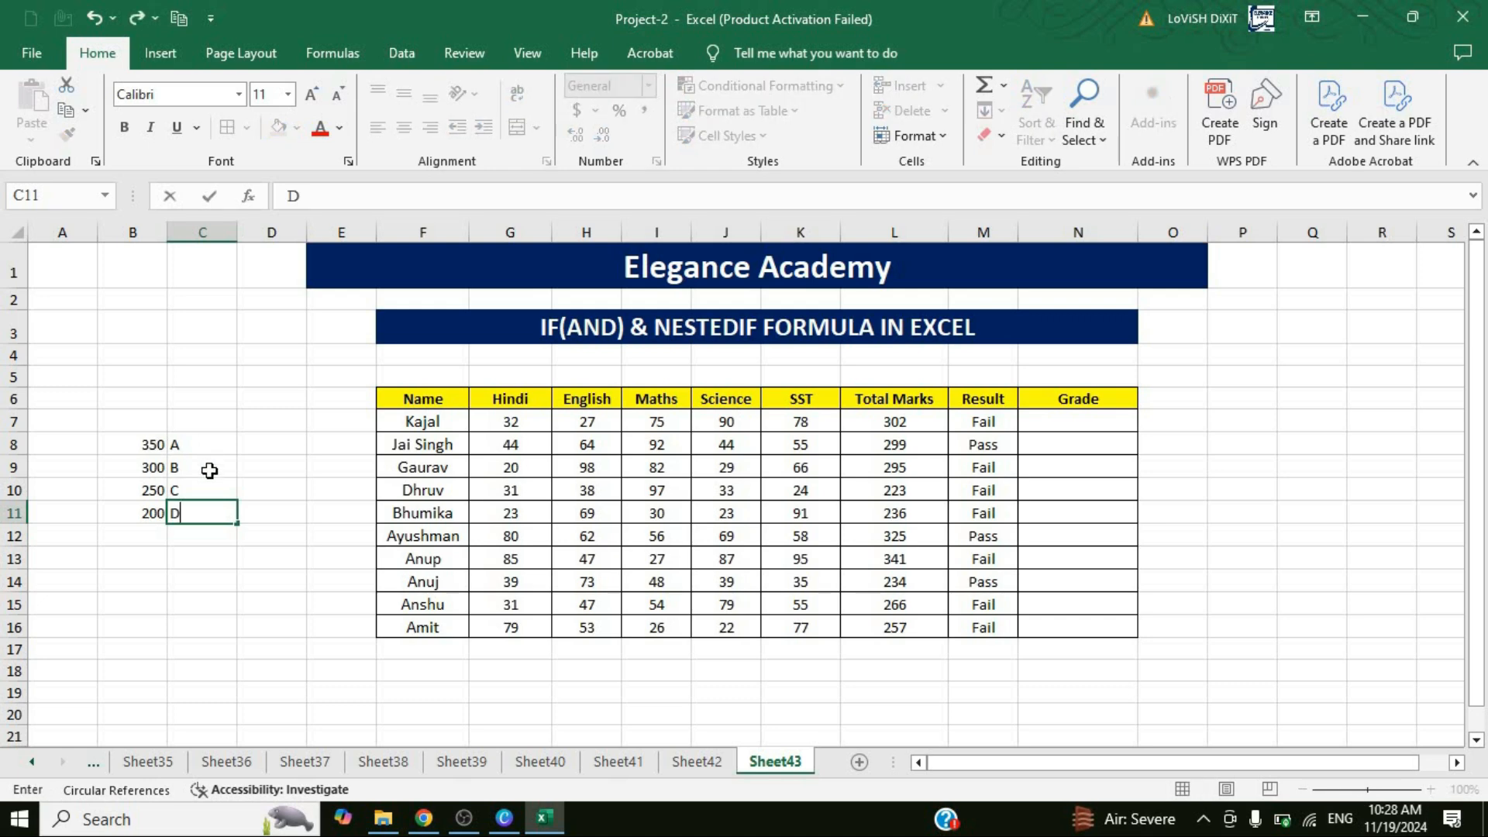
key("Return")
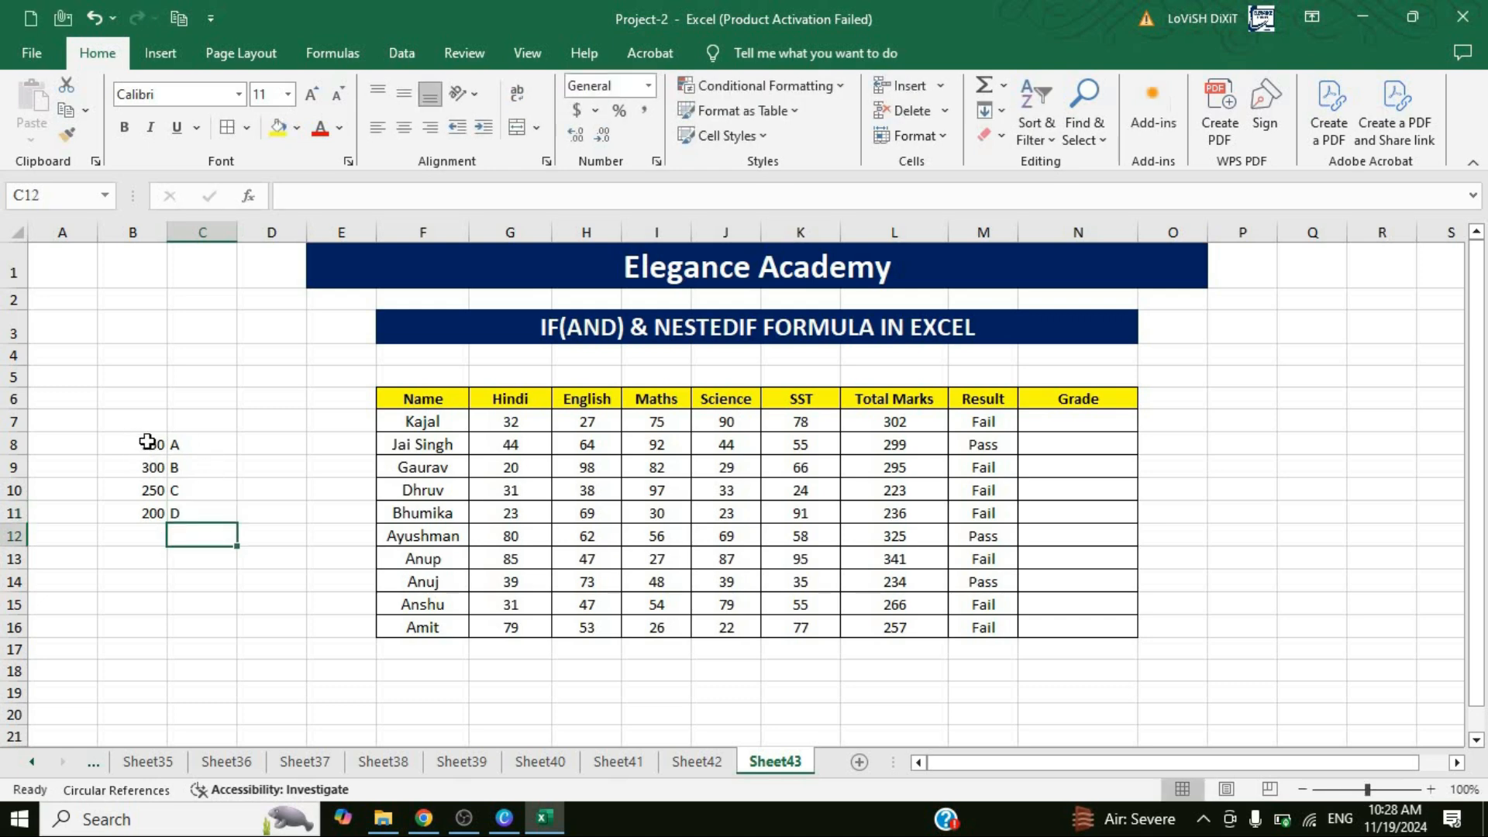
Center the grade scale in B8:C11 and apply borders to all its cells.
left_click_drag(138, 440, 205, 513)
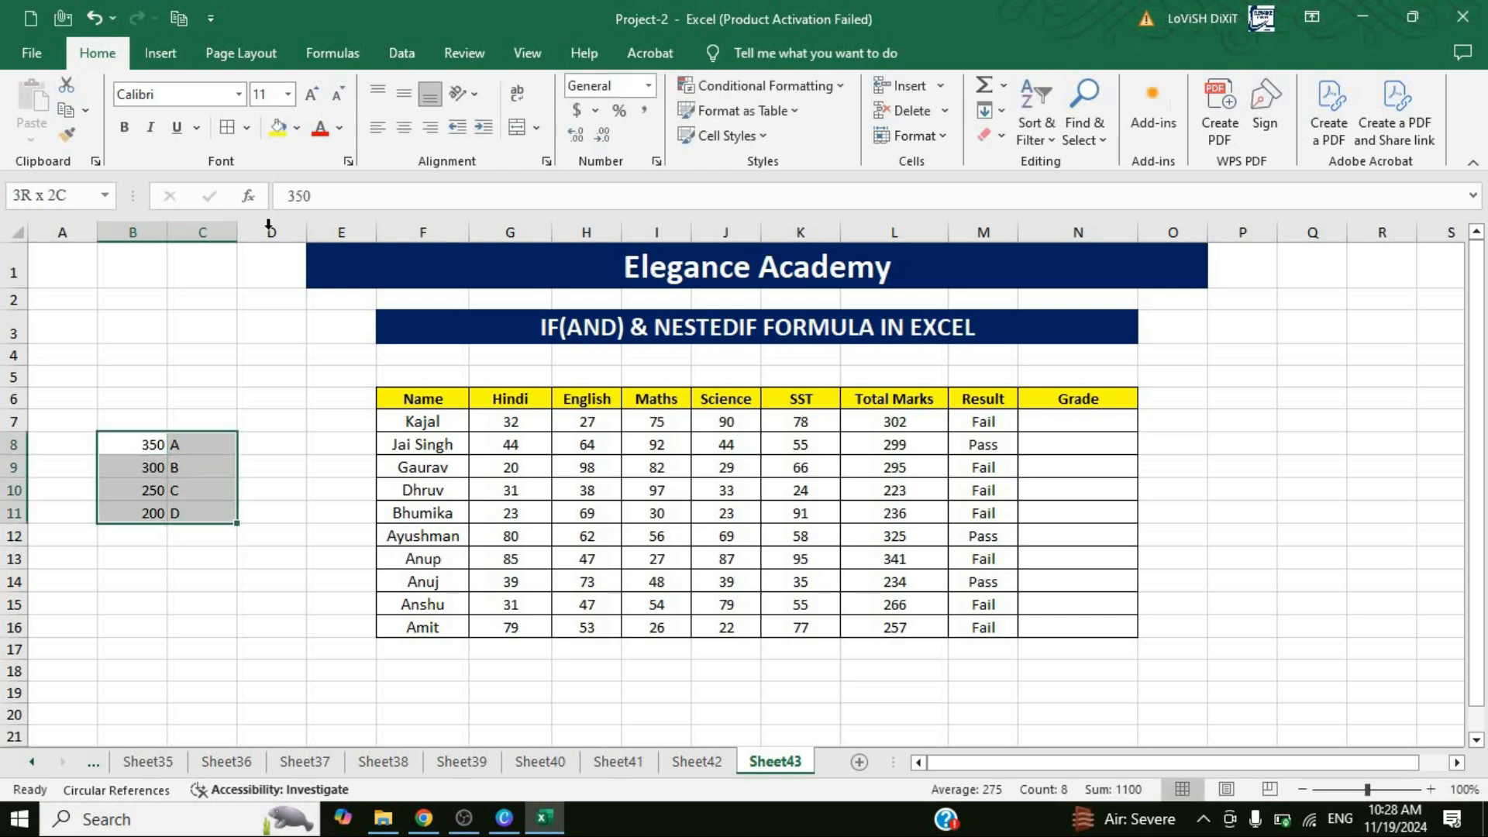
left_click(403, 126)
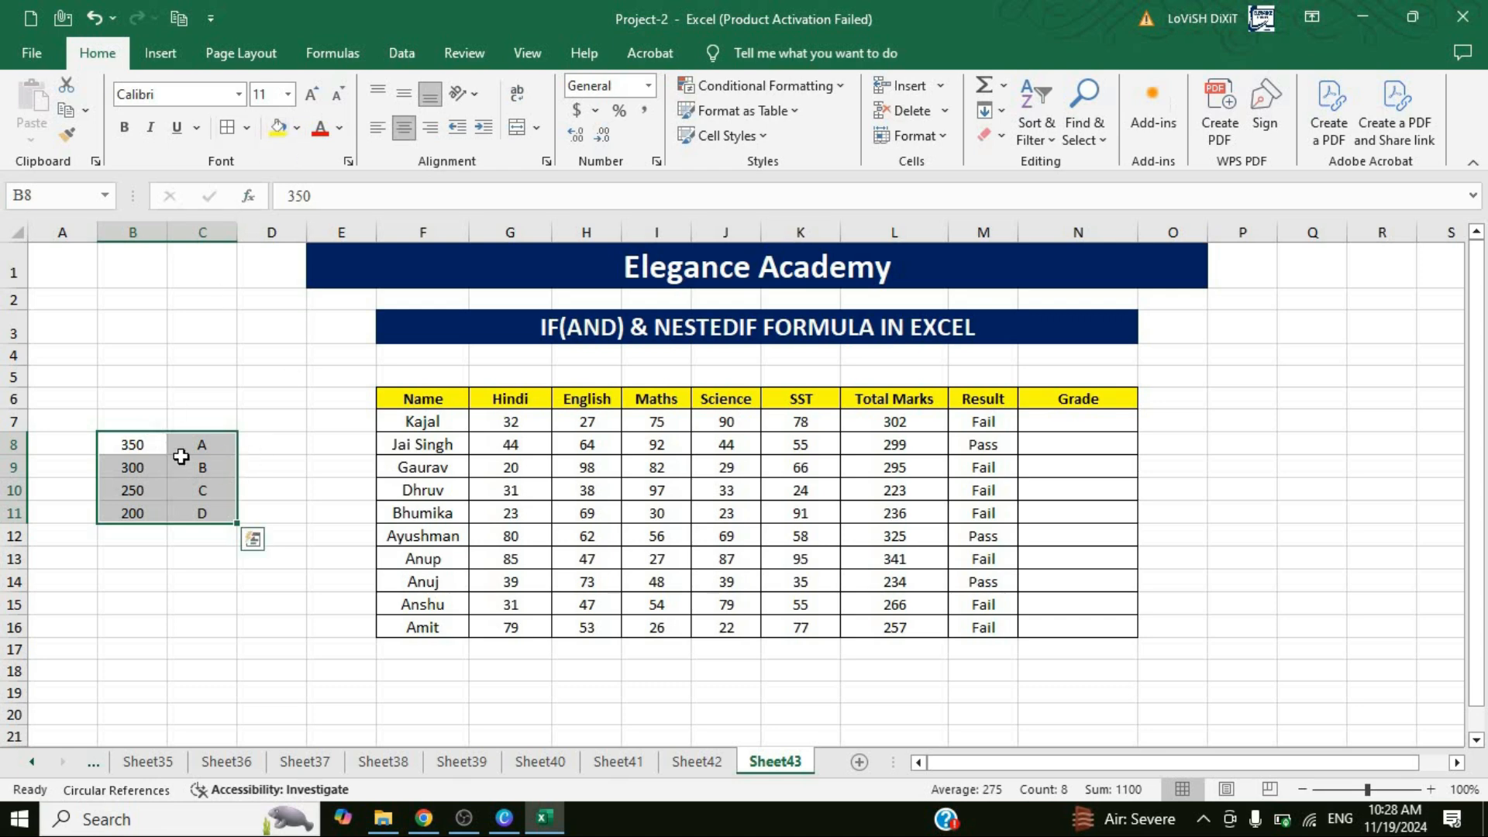
key("alt")
key("h")
key("b")
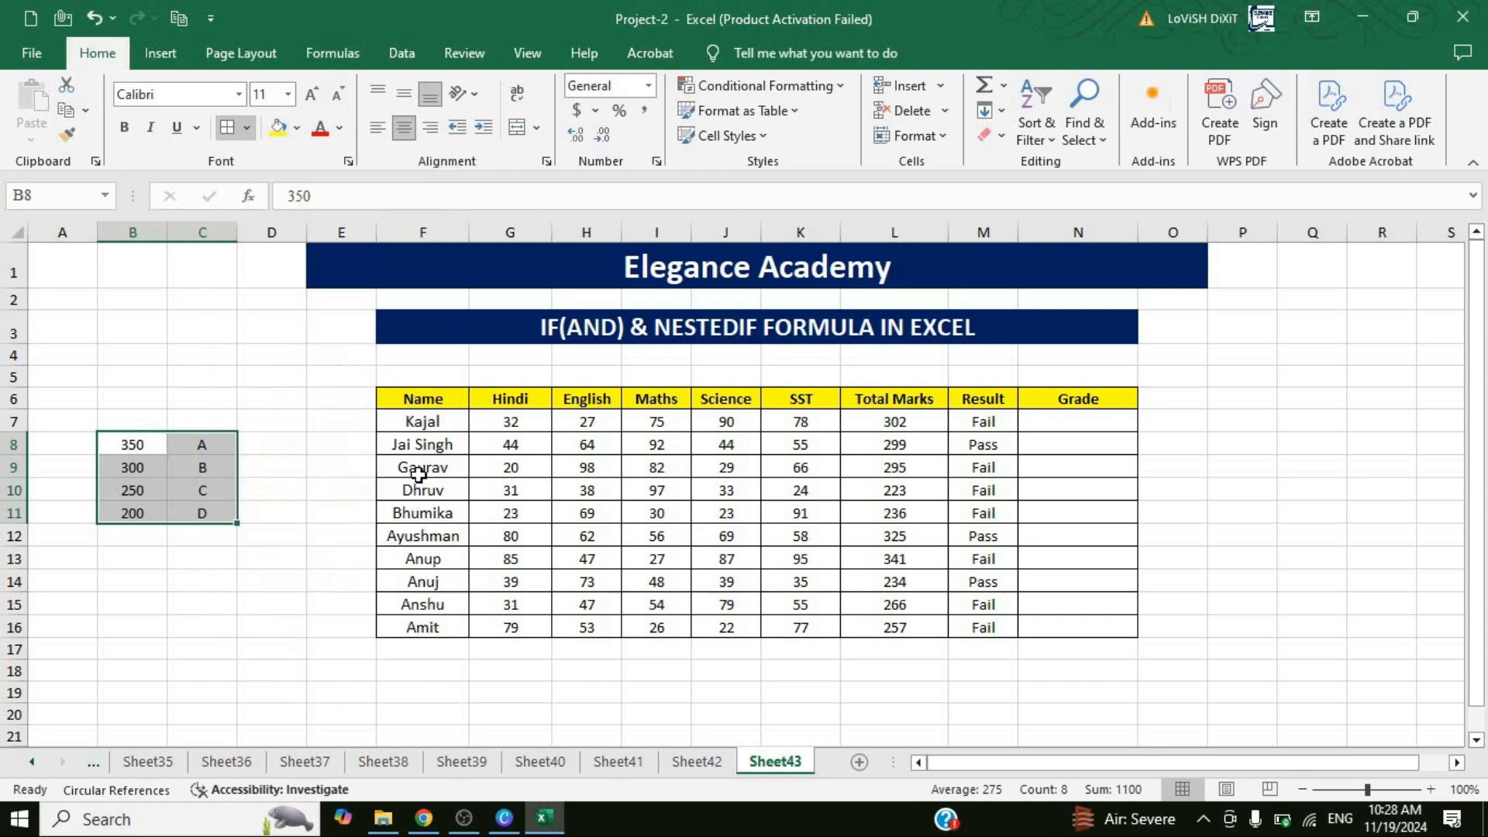
key("a")
left_click(419, 473)
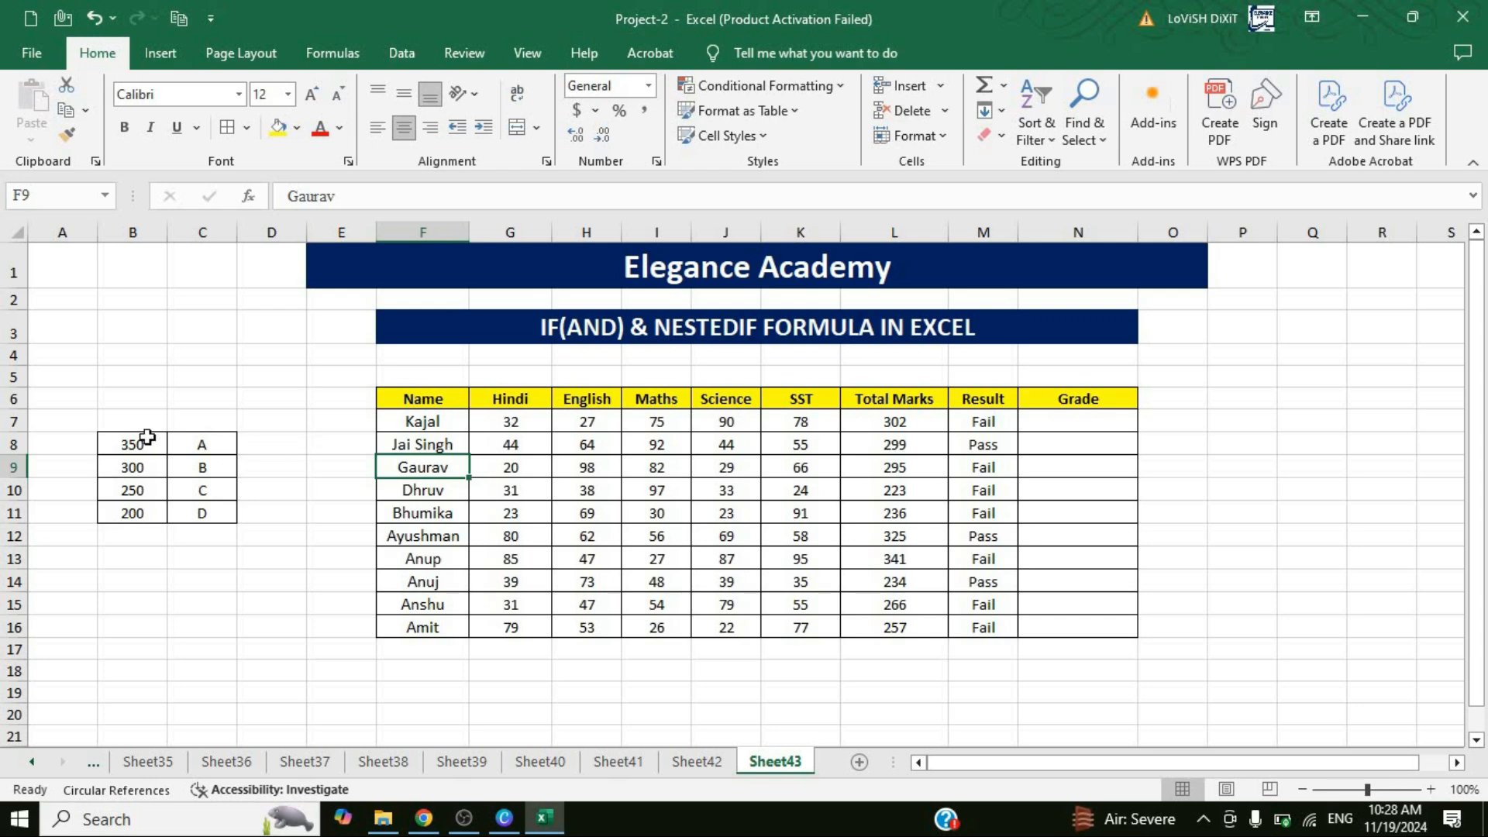
Start the grade formula in N7 with an IF that returns "Fail" when M7="Fail".
left_click(1078, 418)
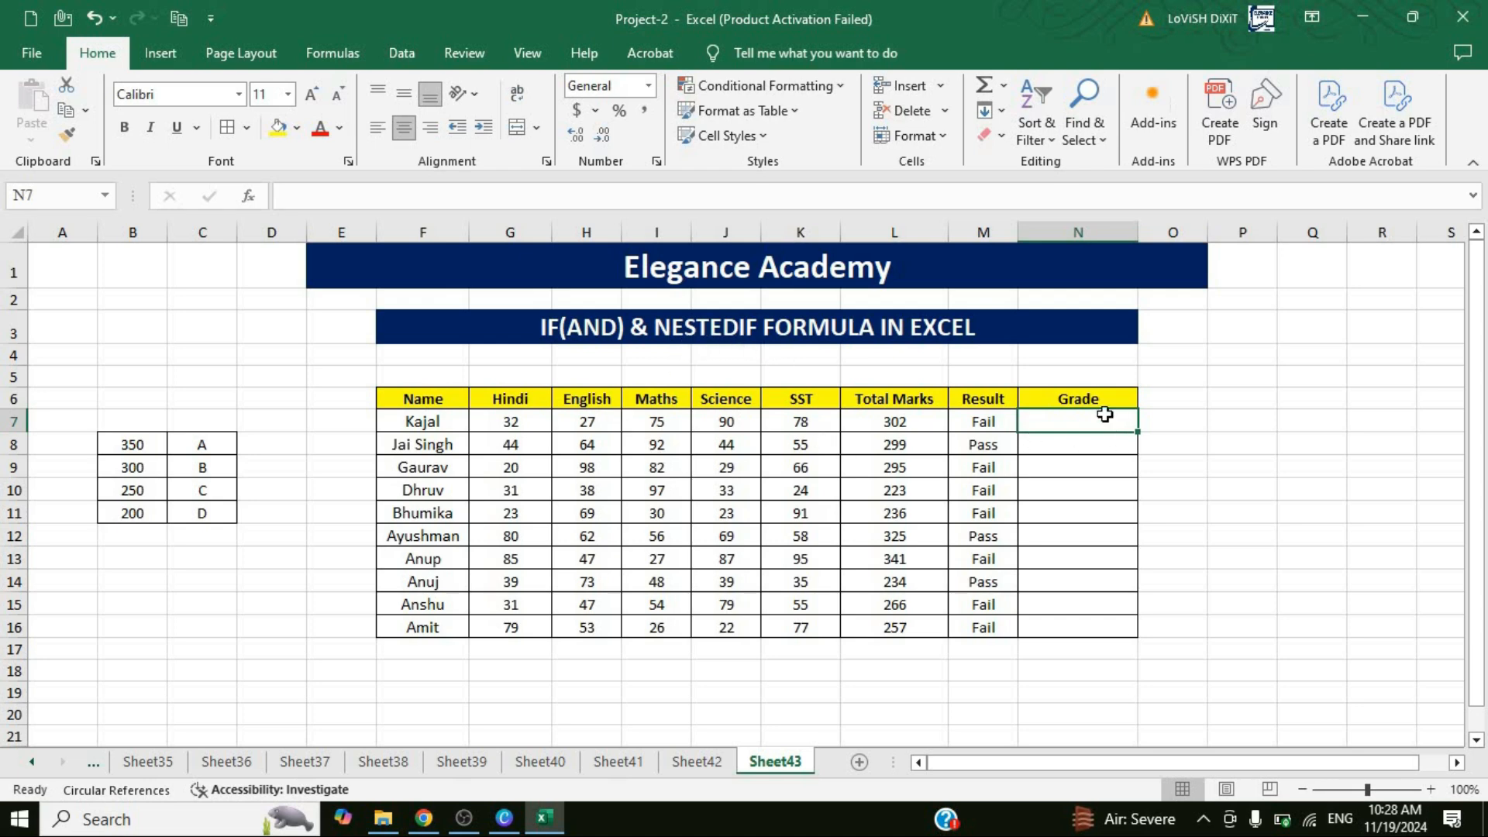
type("=if")
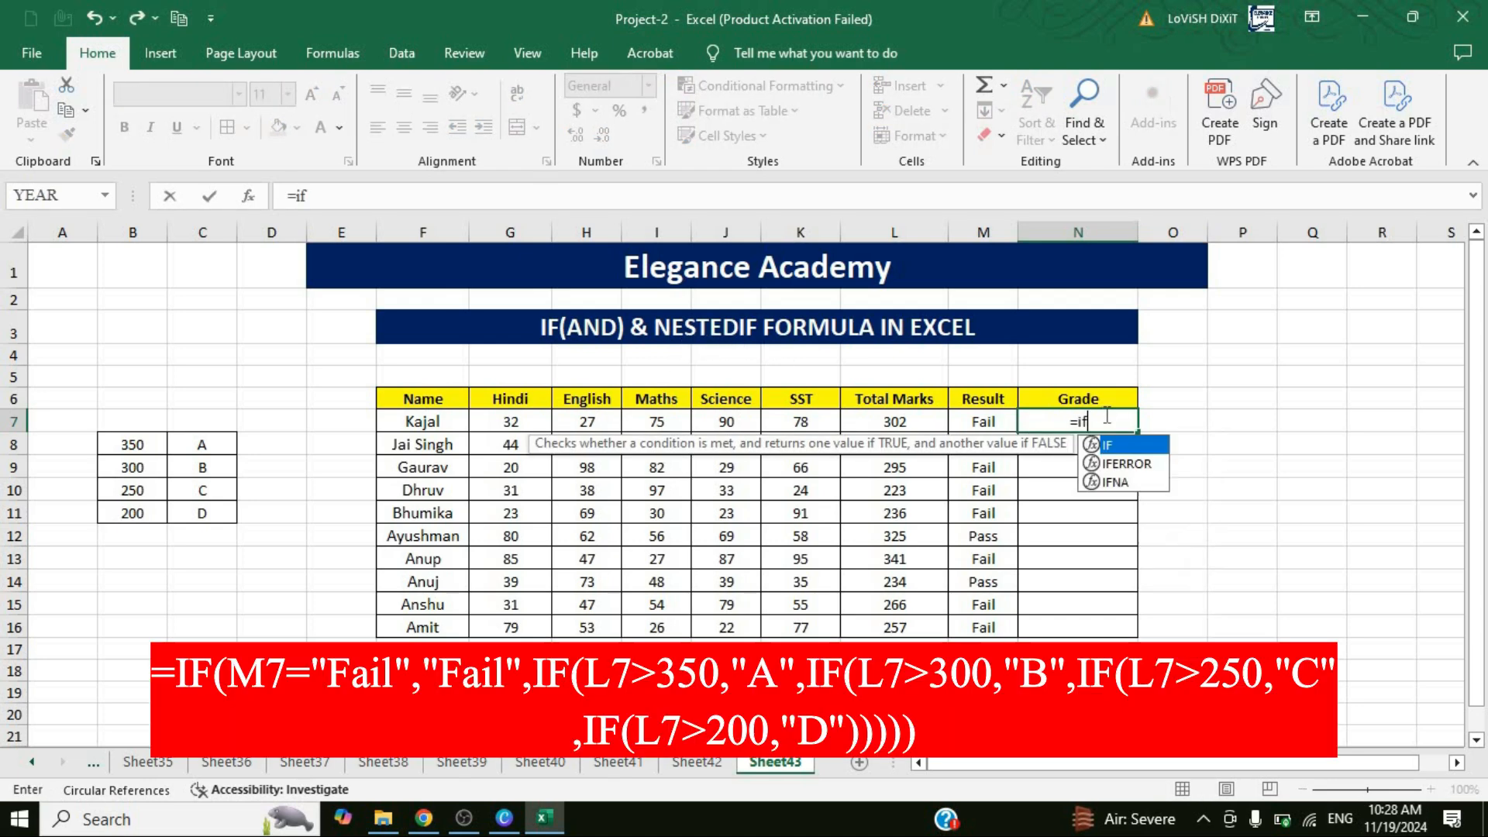
key("Tab")
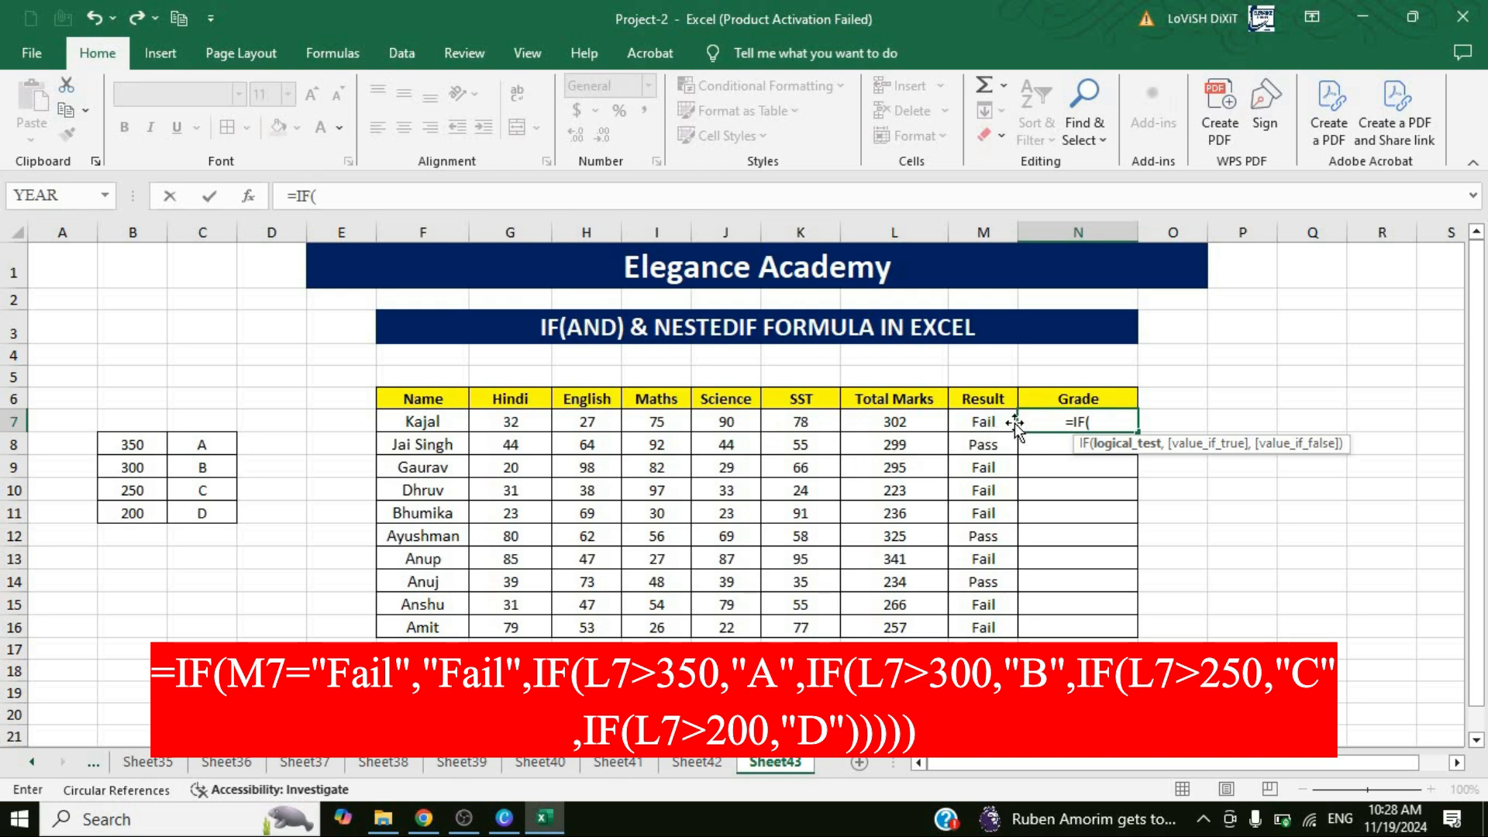
left_click(973, 430)
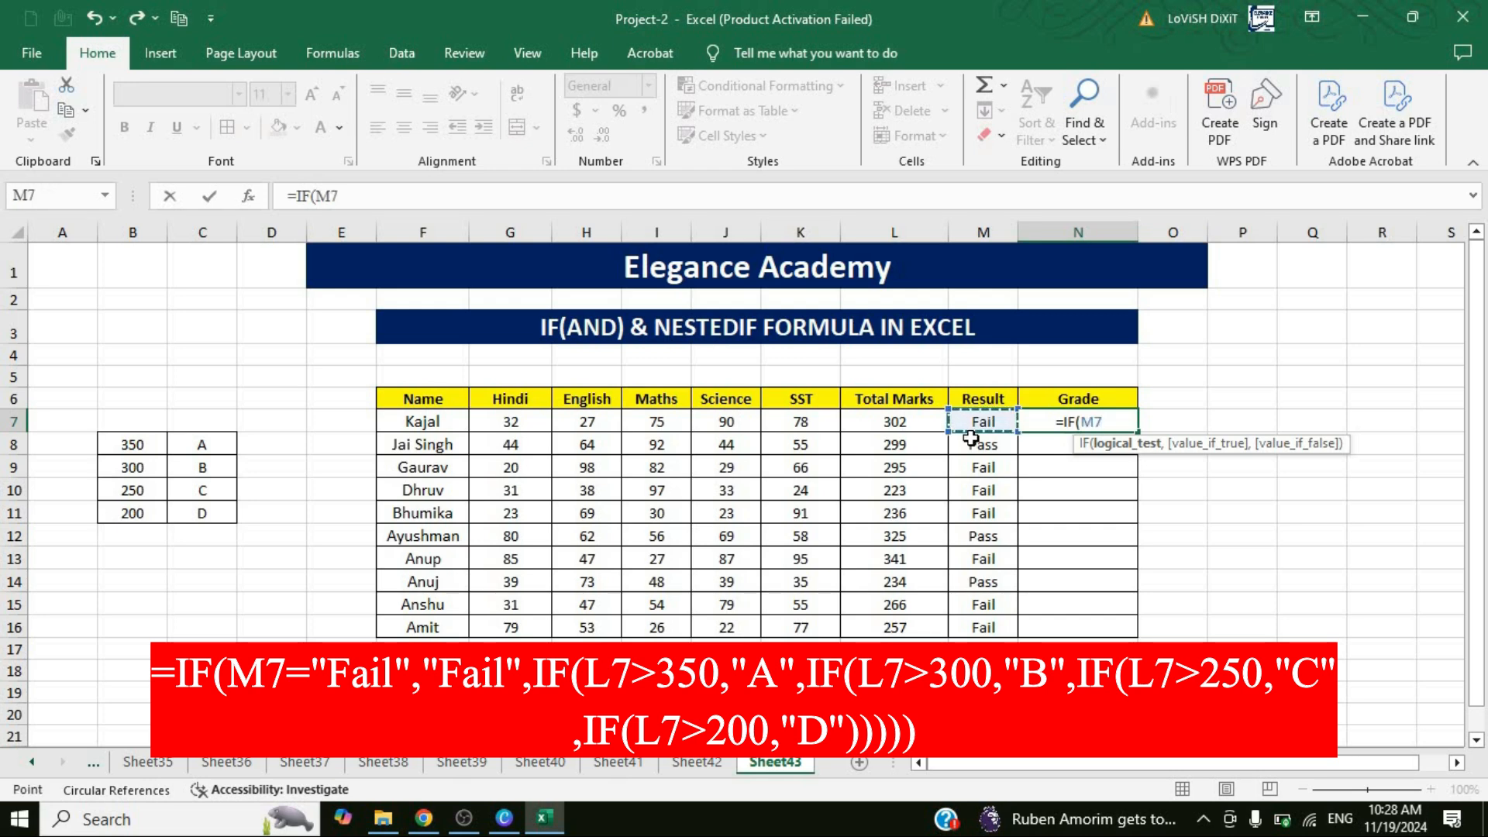
type("=\"Fa")
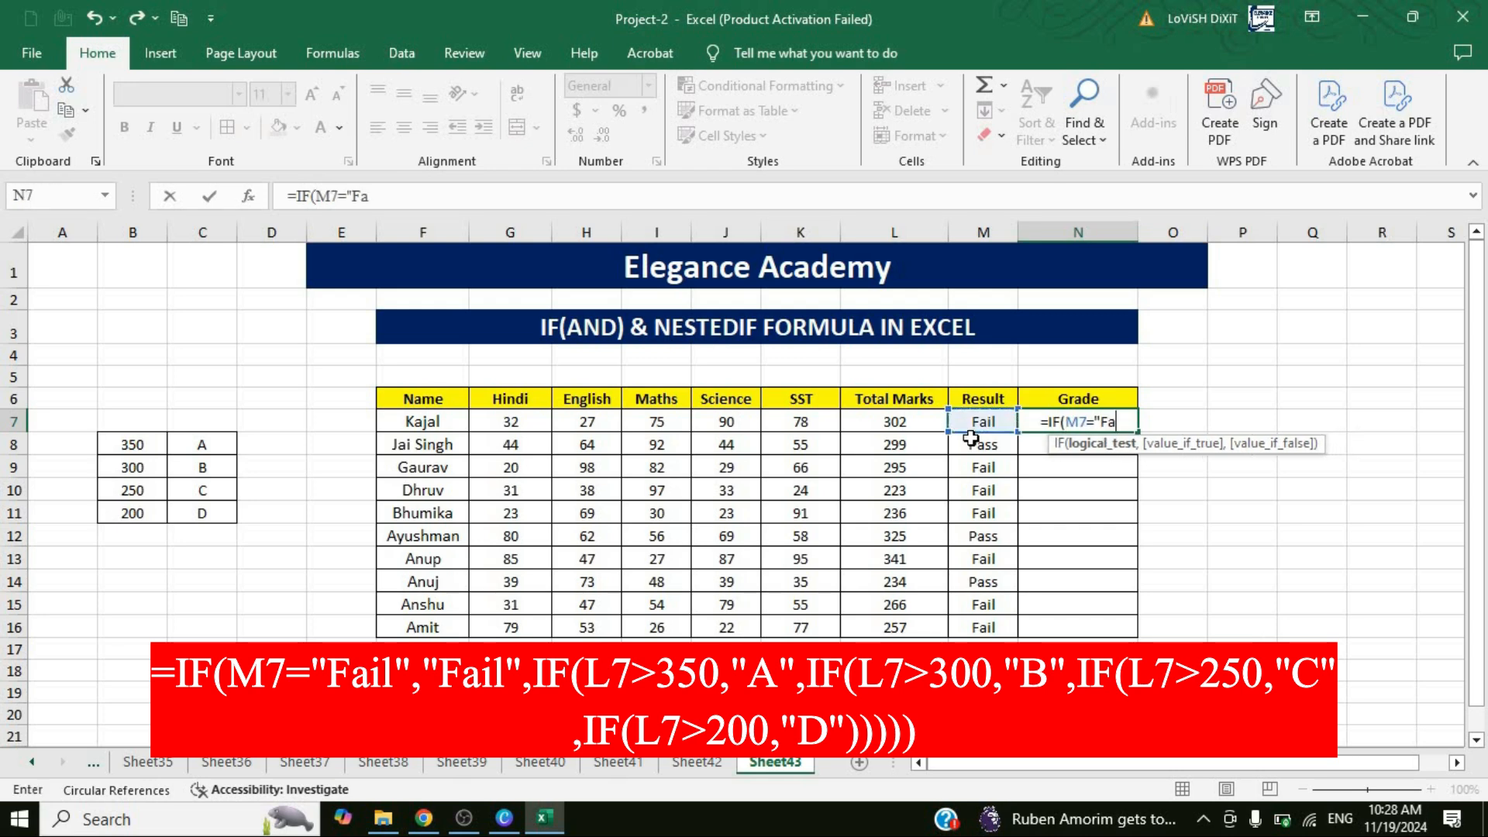
type("il\"")
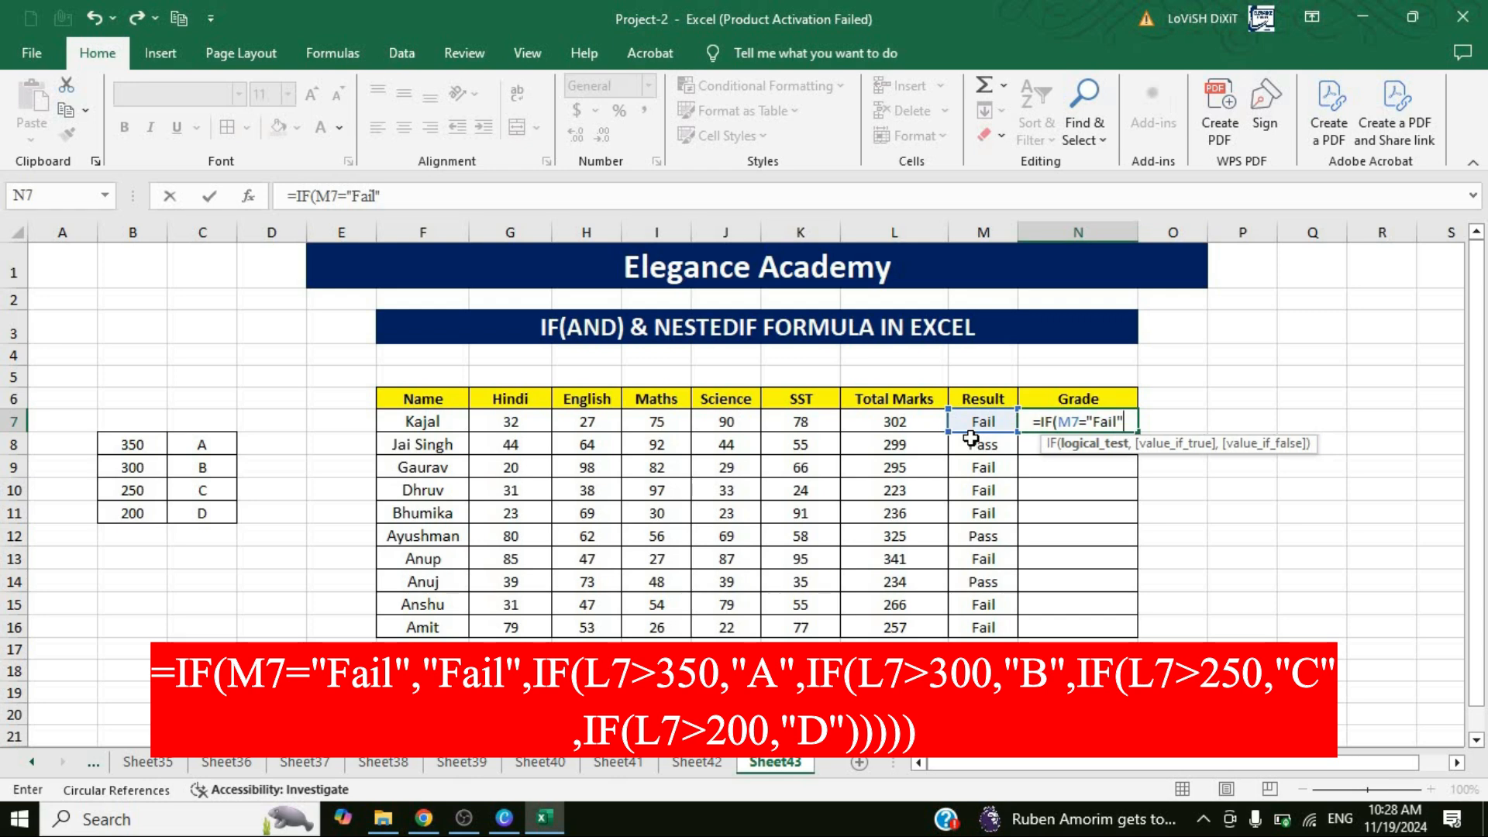
type(",")
type("\"Fail\"")
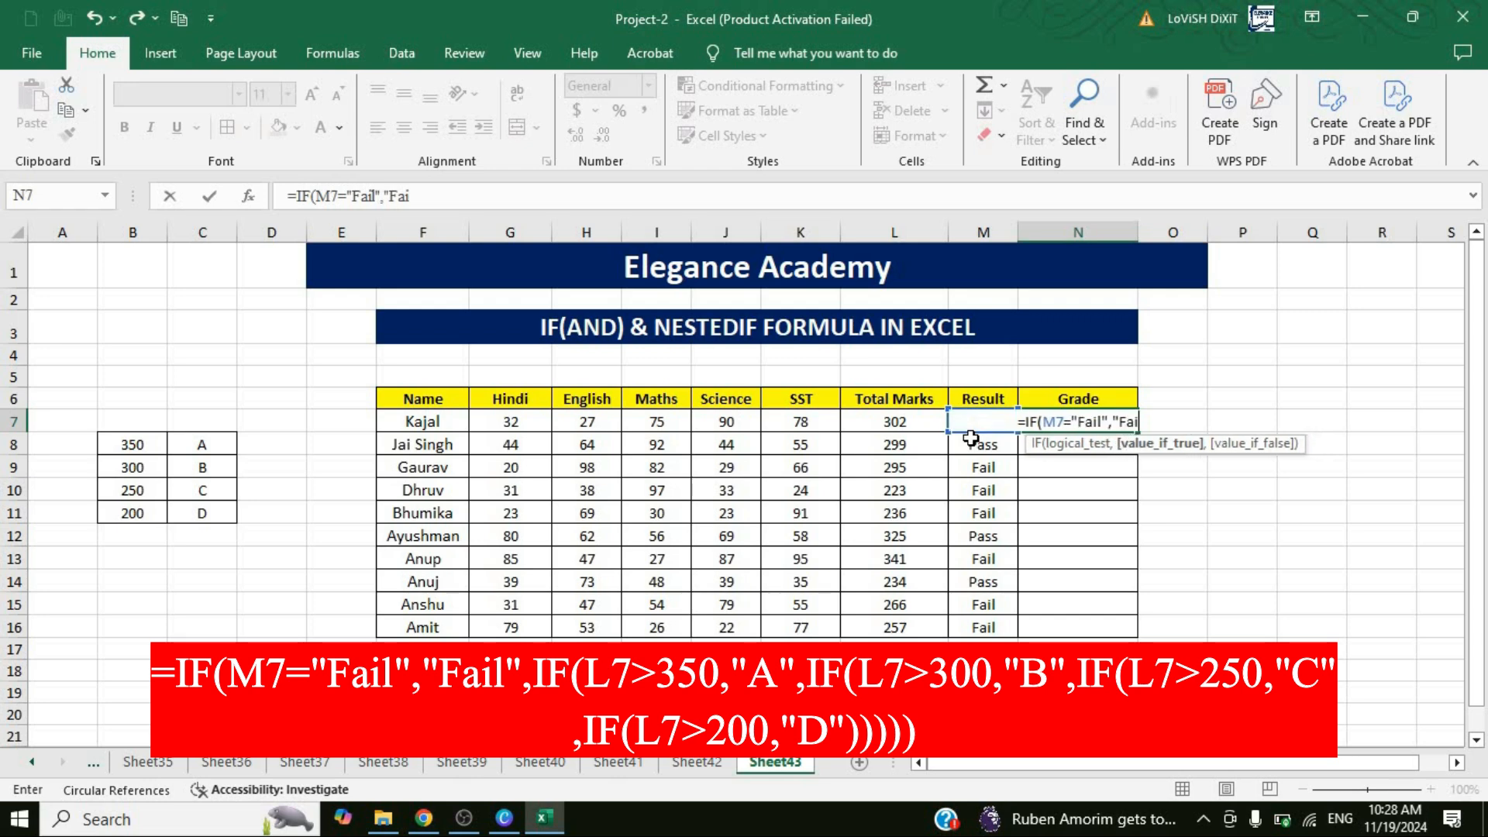
type(",")
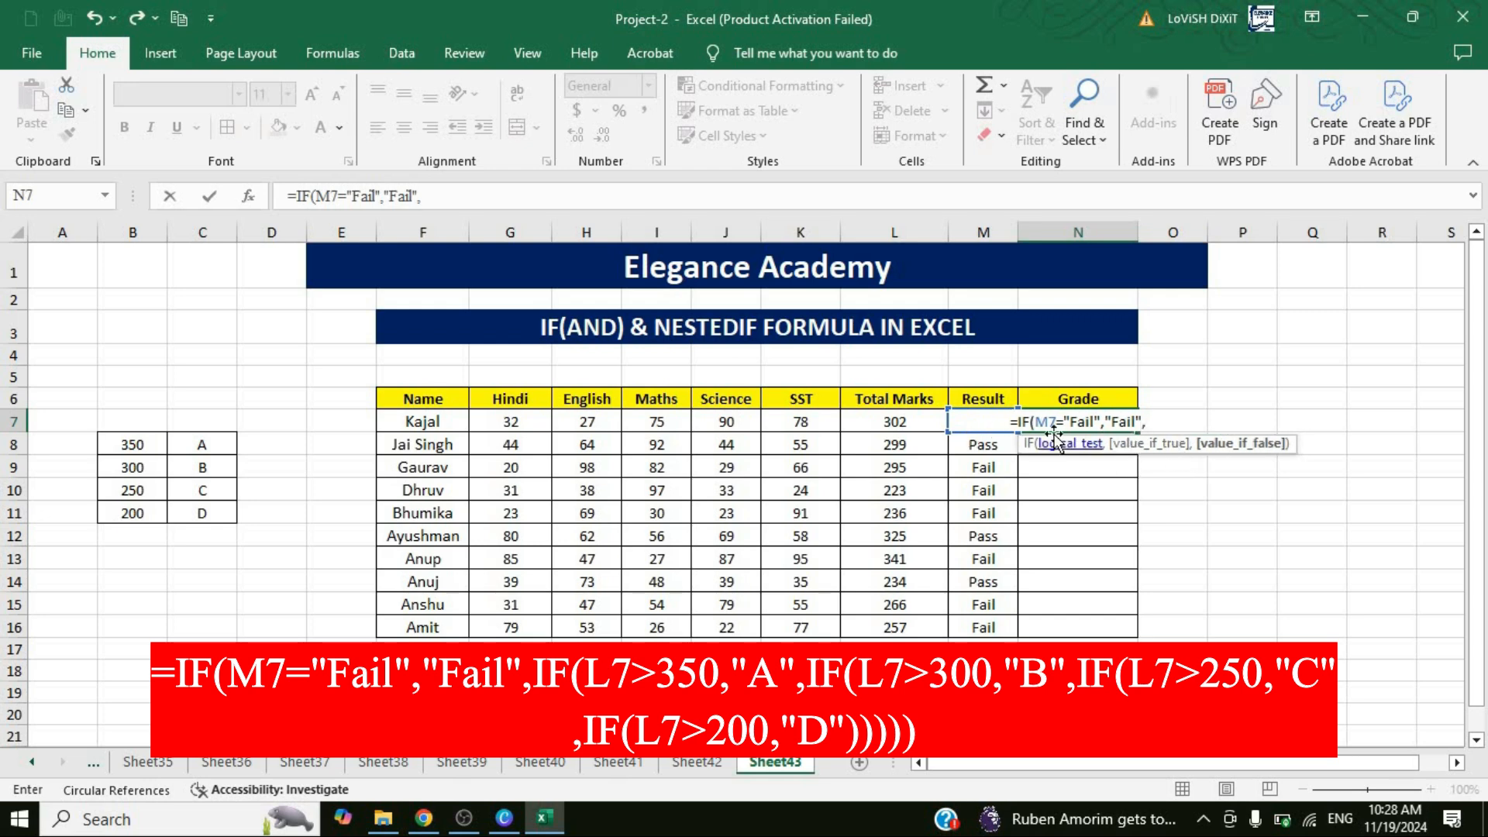
type("if")
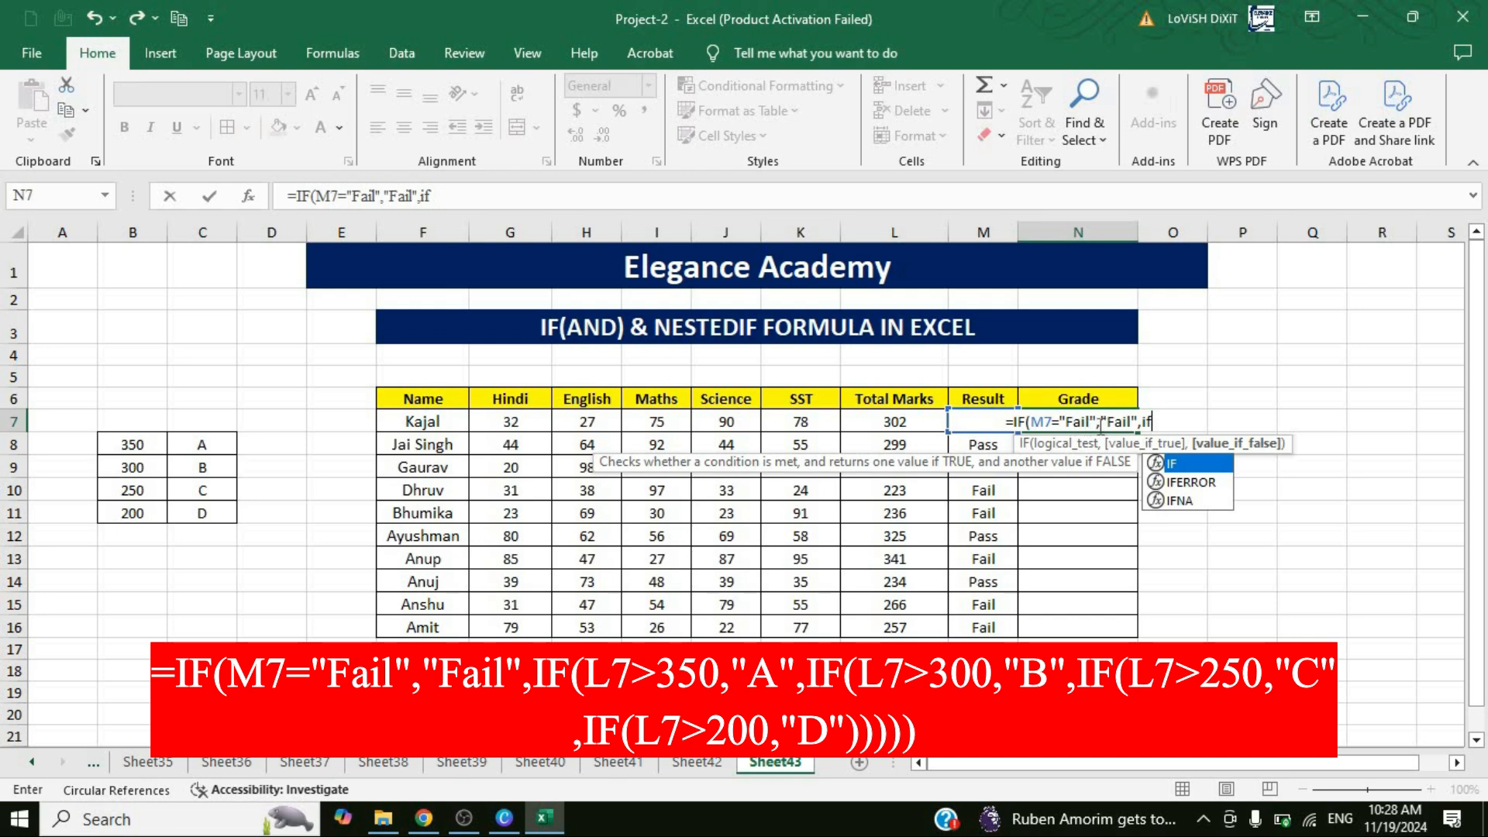
Nest an IF in the N7 formula as the false value, returning "A" when L7>350.
key("Tab")
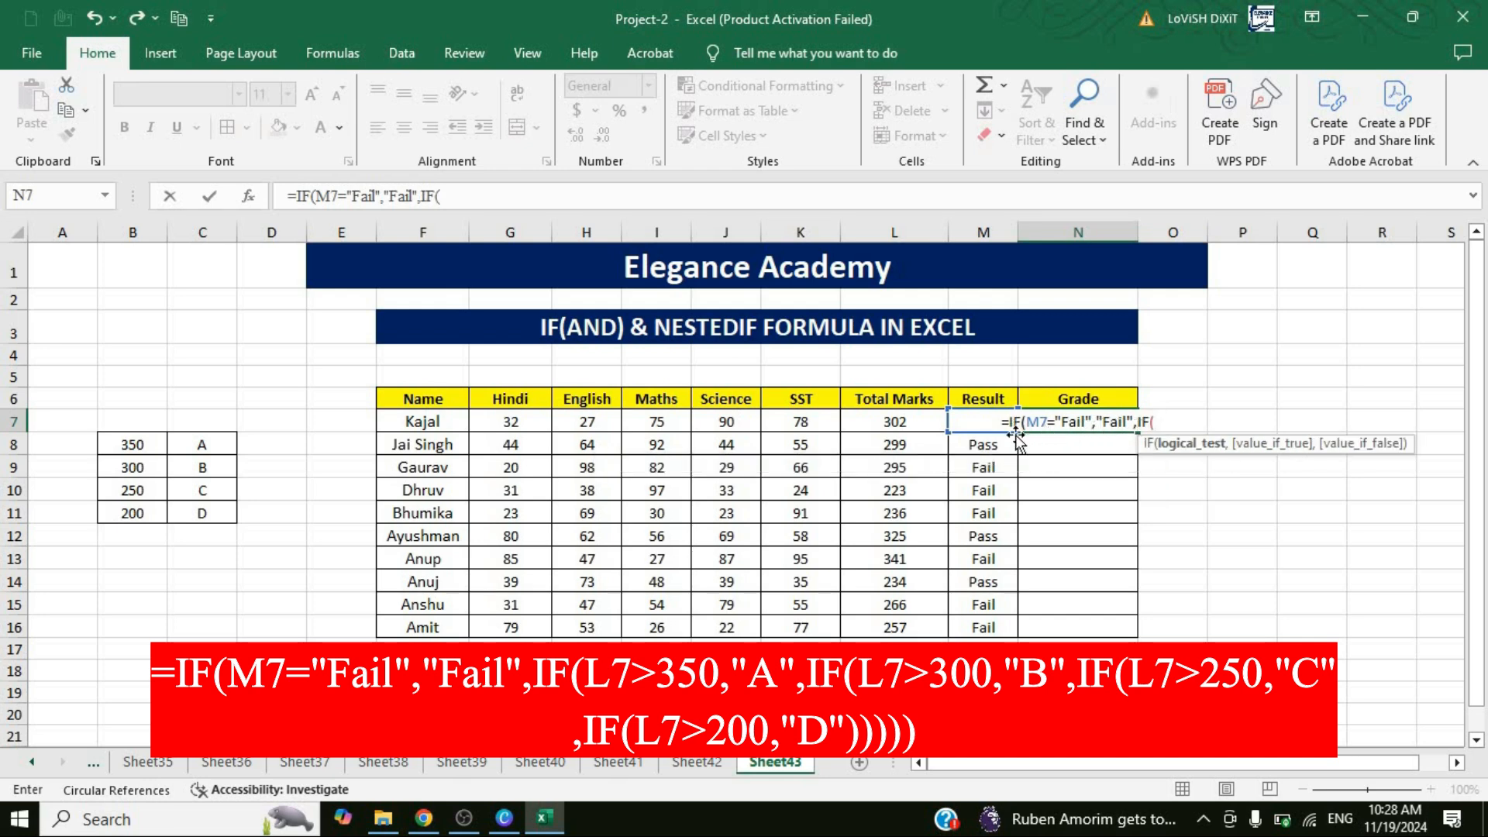
left_click(893, 423)
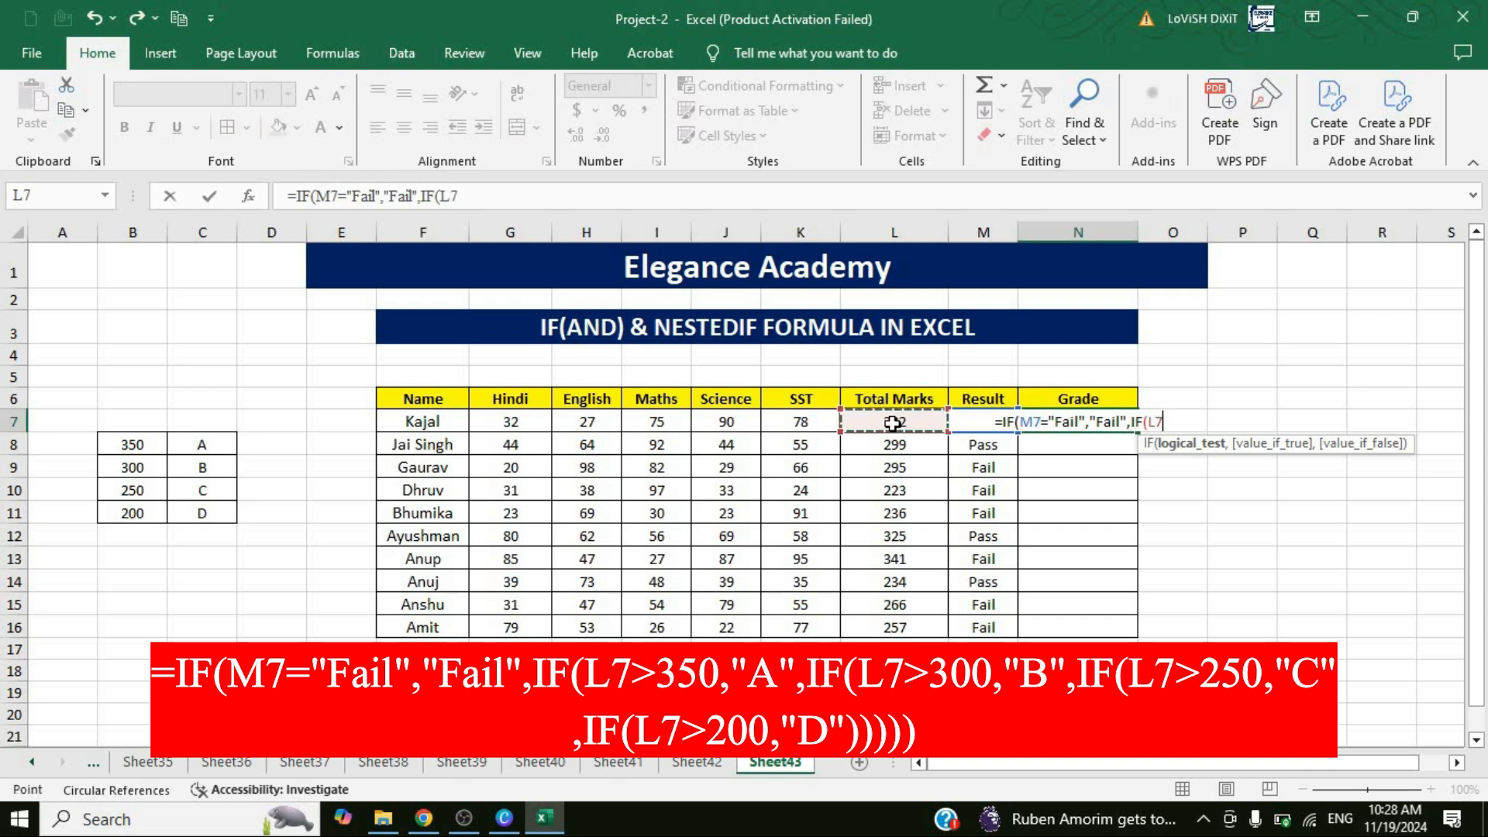
type(">")
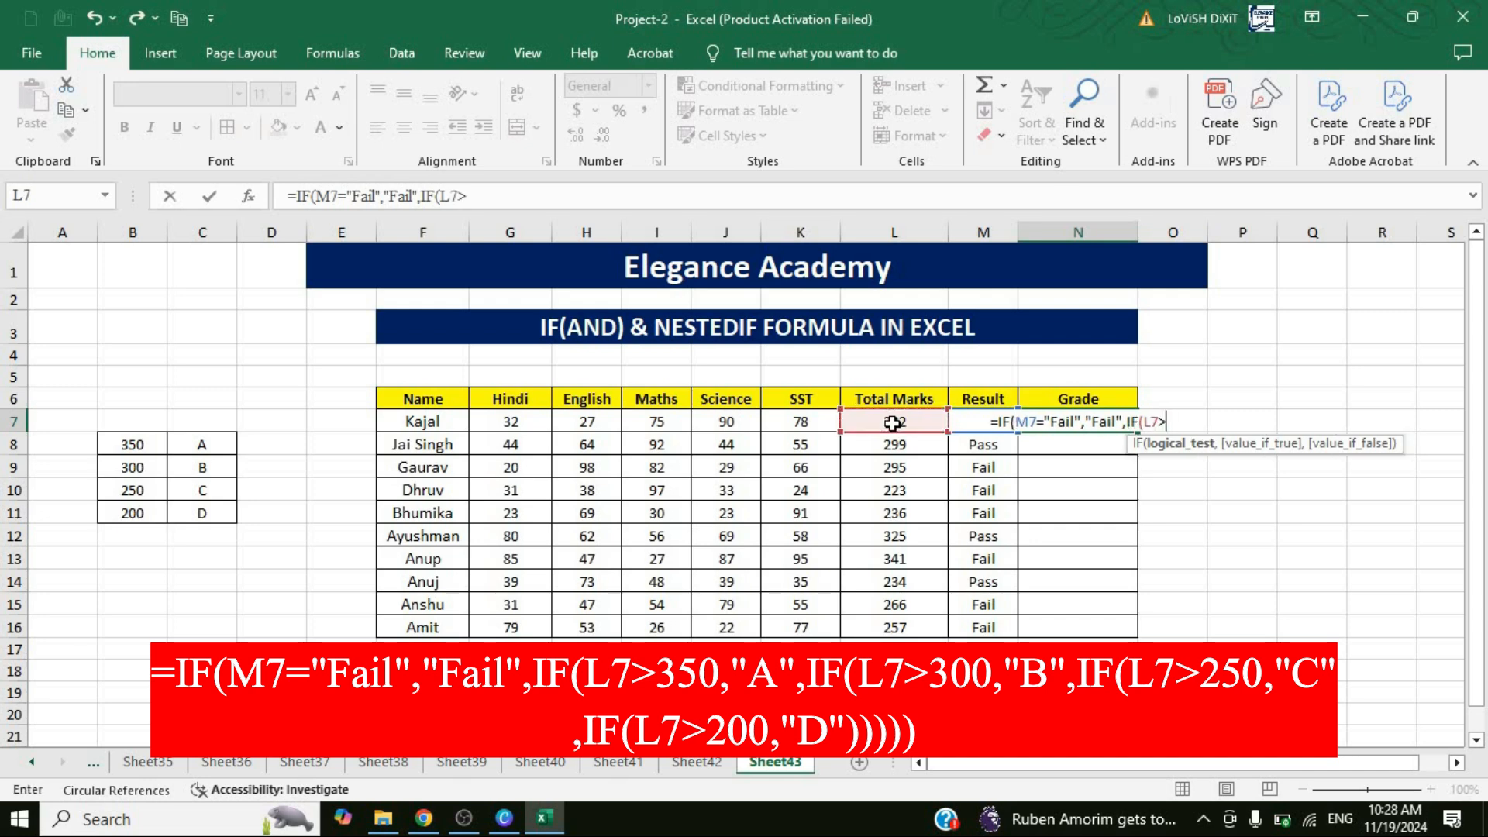
type("350")
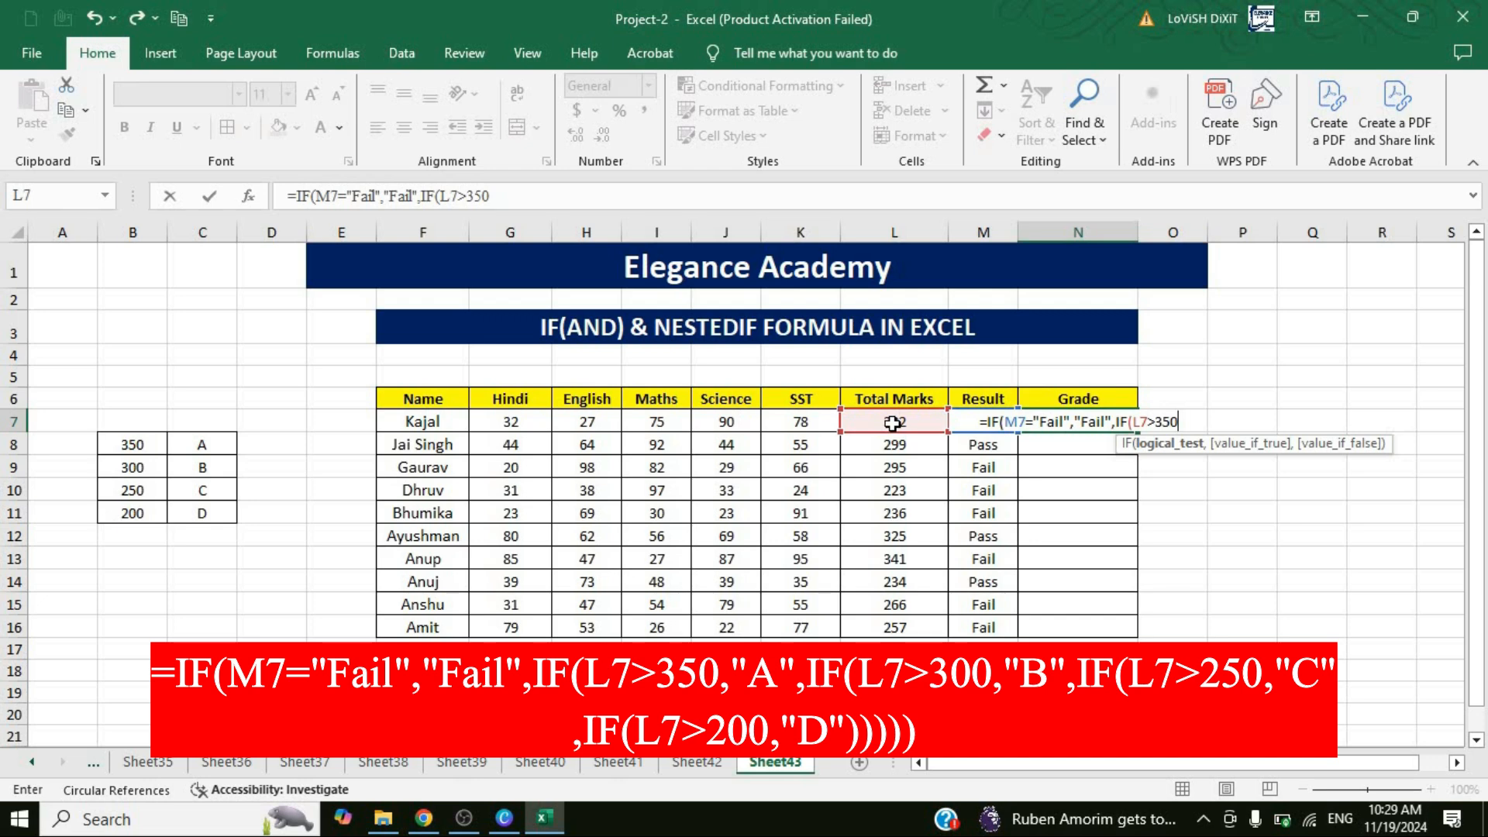
type(",\"A")
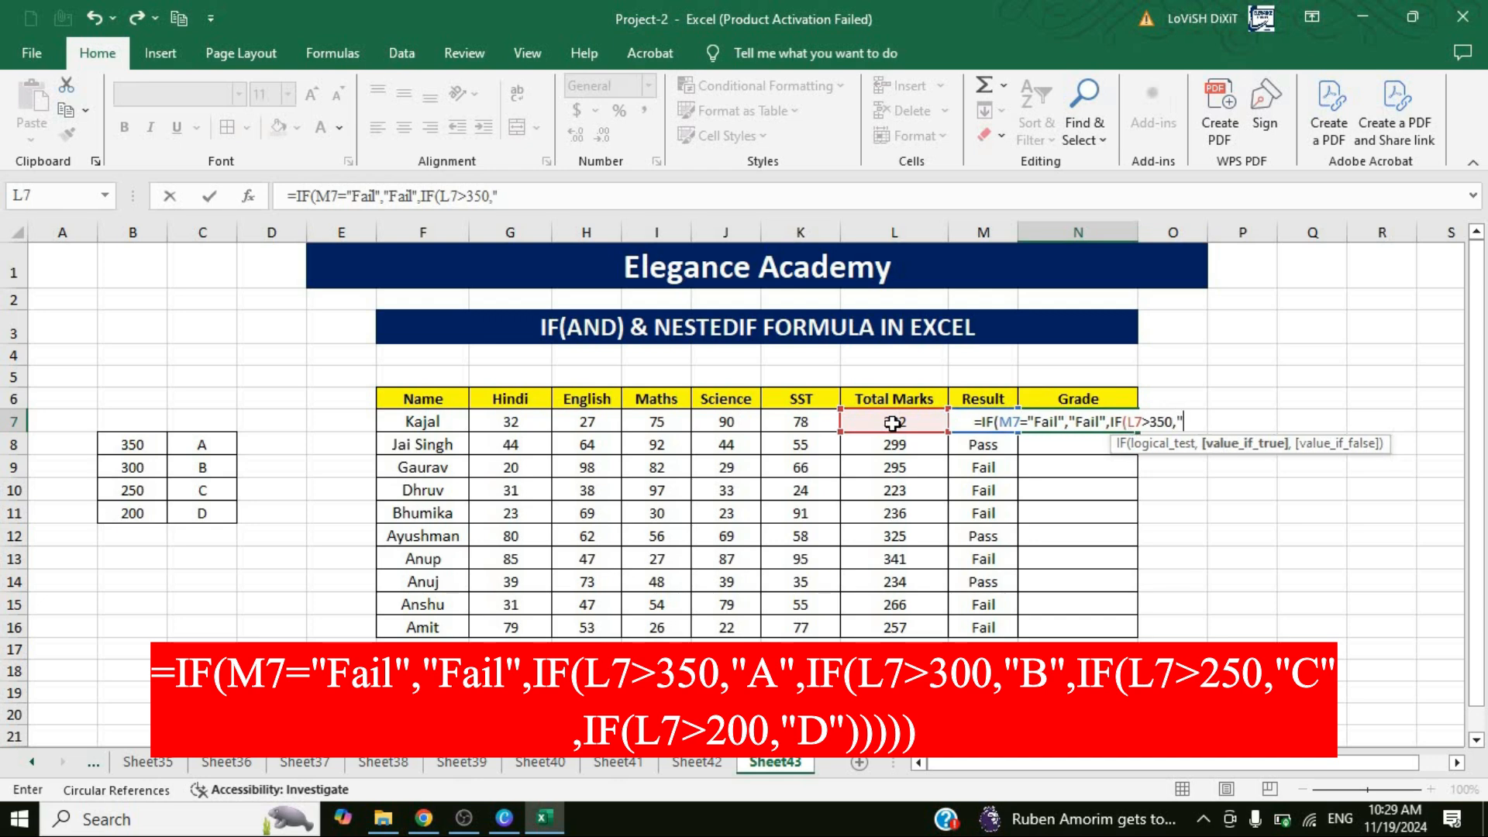
type("\"")
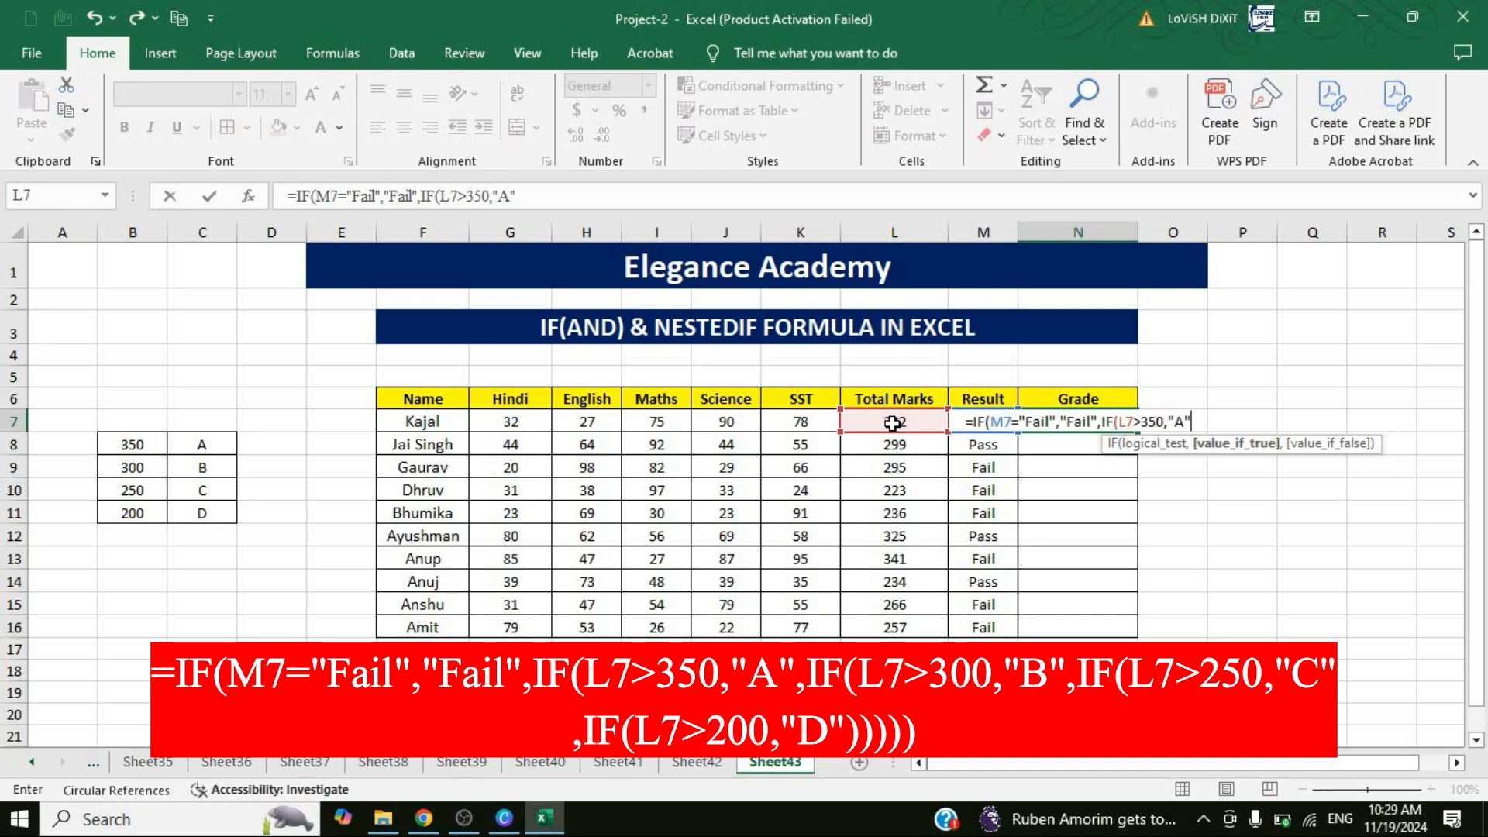
type(",IF(")
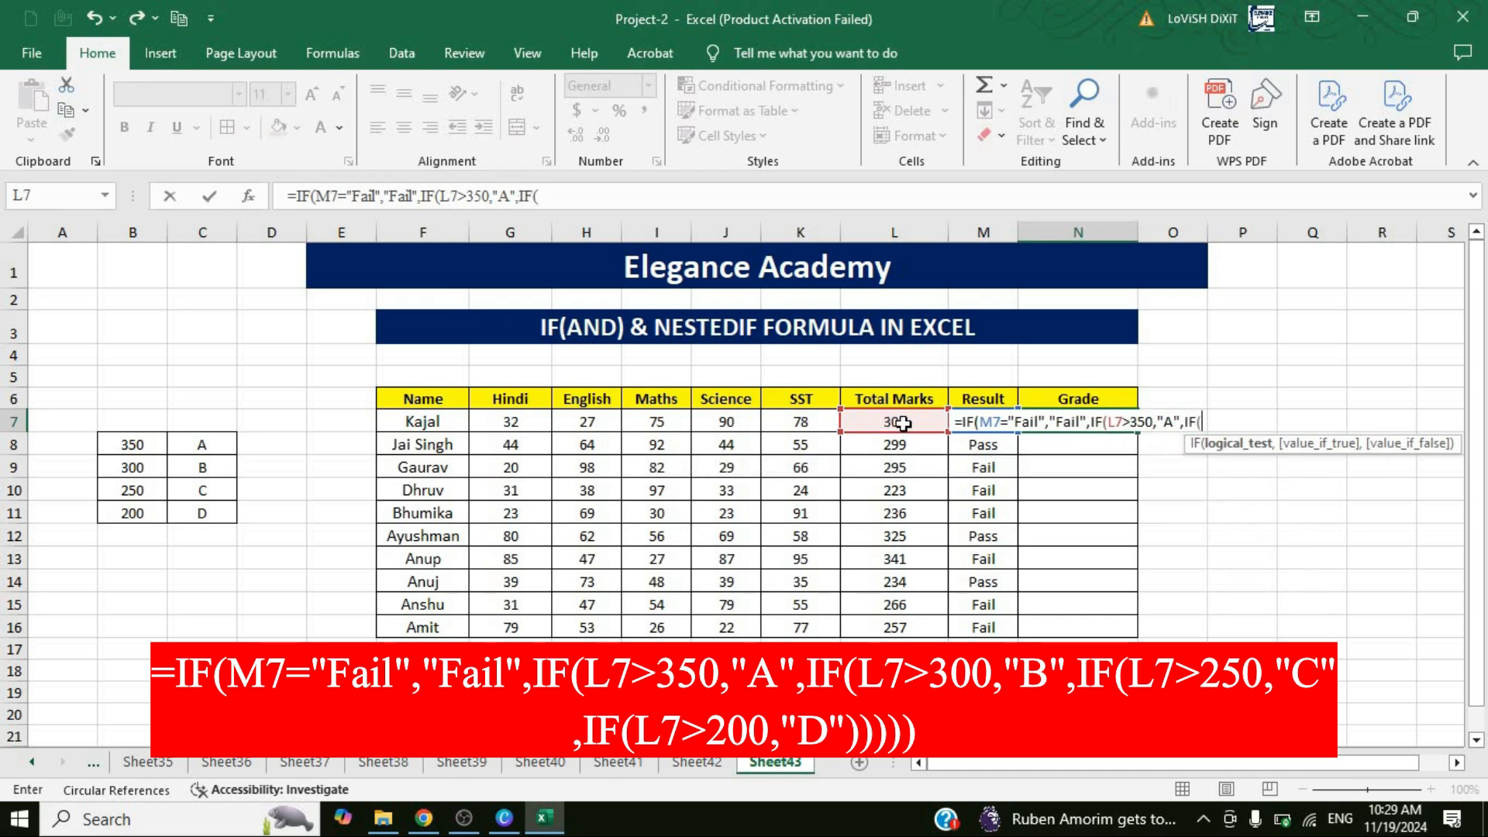
Nest another IF in the N7 formula that returns "B" when L7>300.
left_click(892, 424)
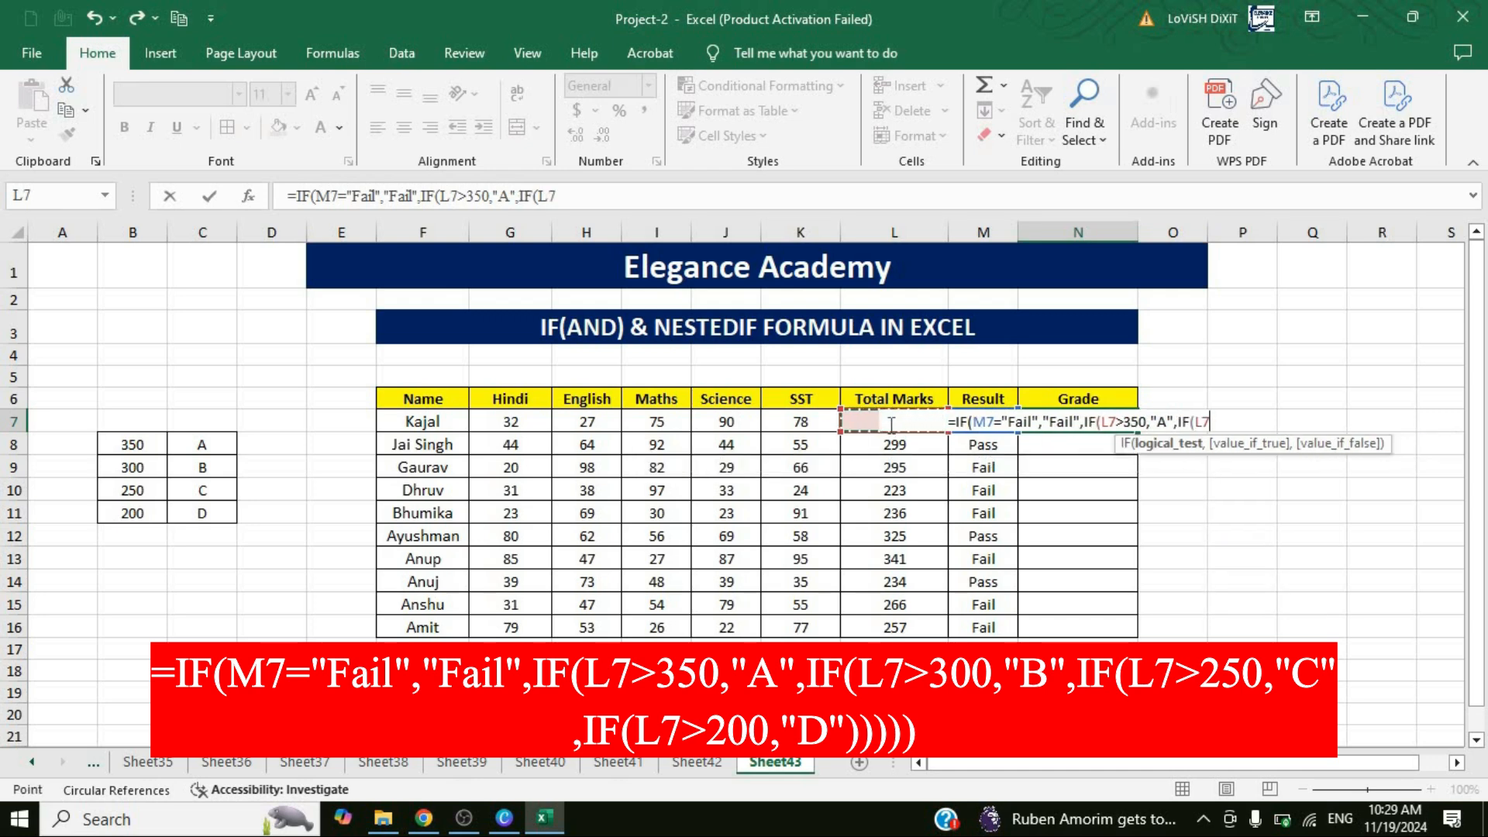
type(">30")
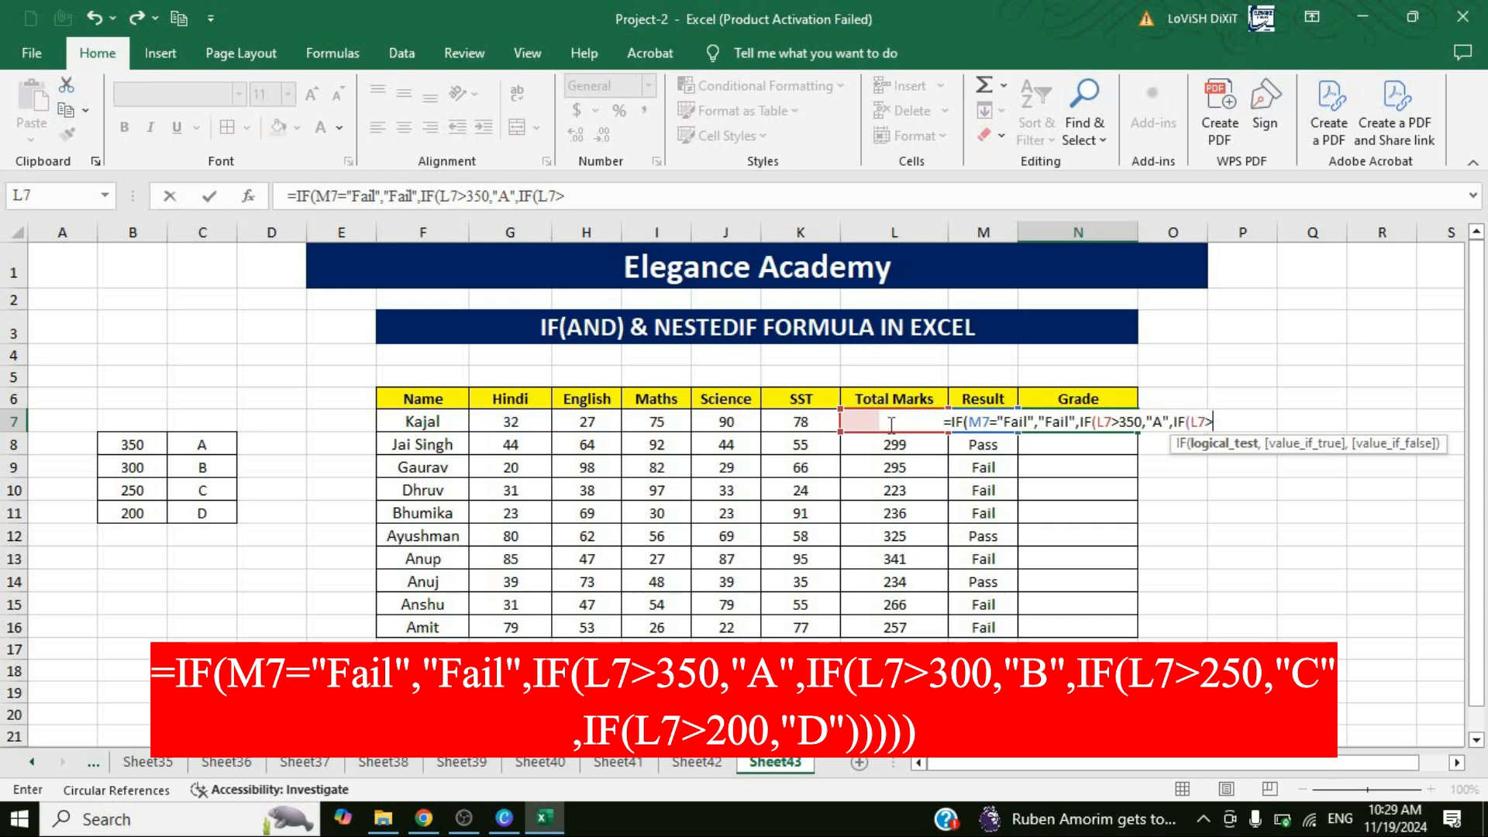
type("0,\"")
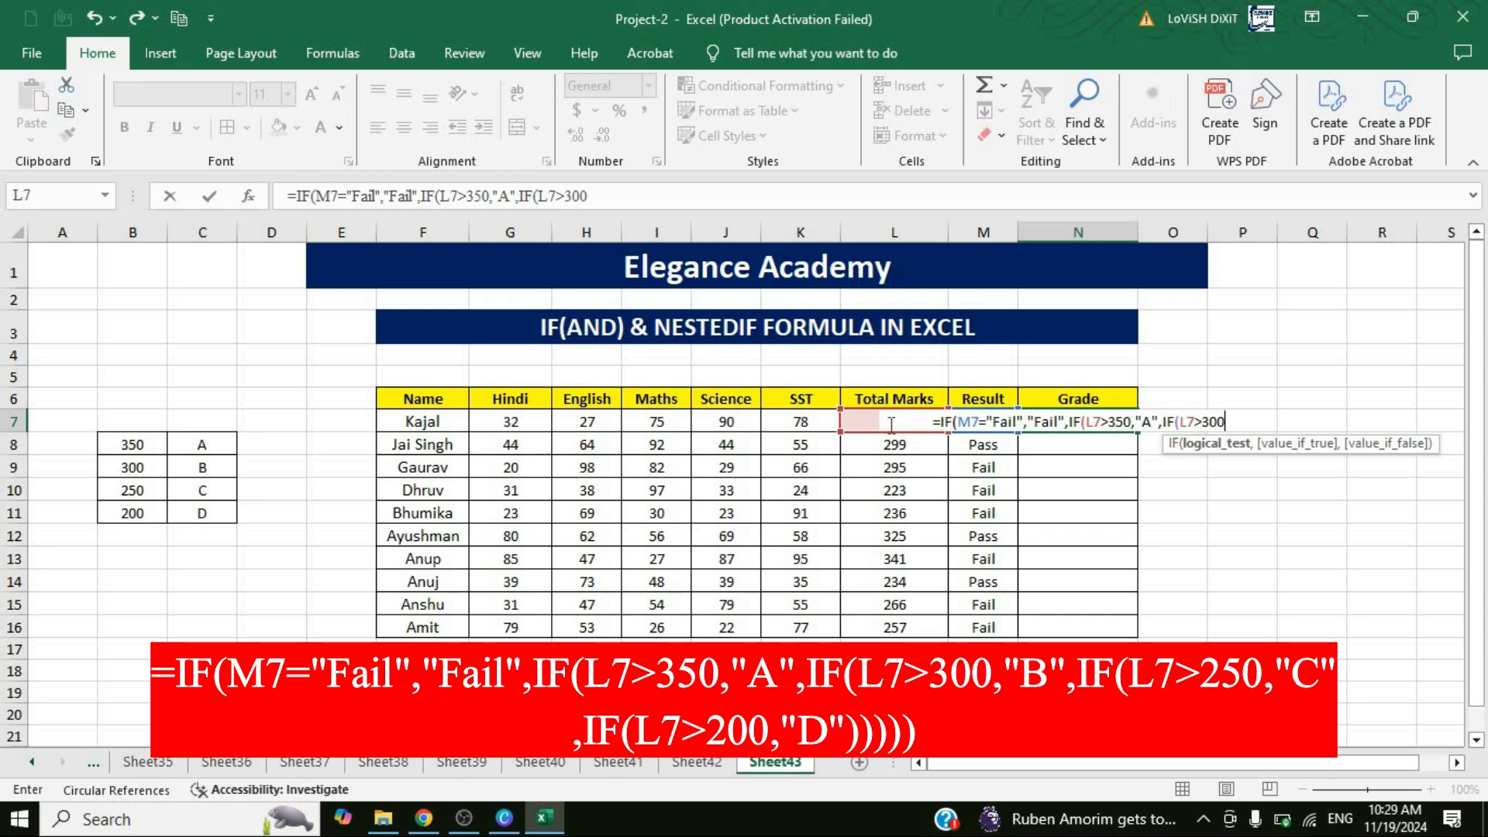
type("B")
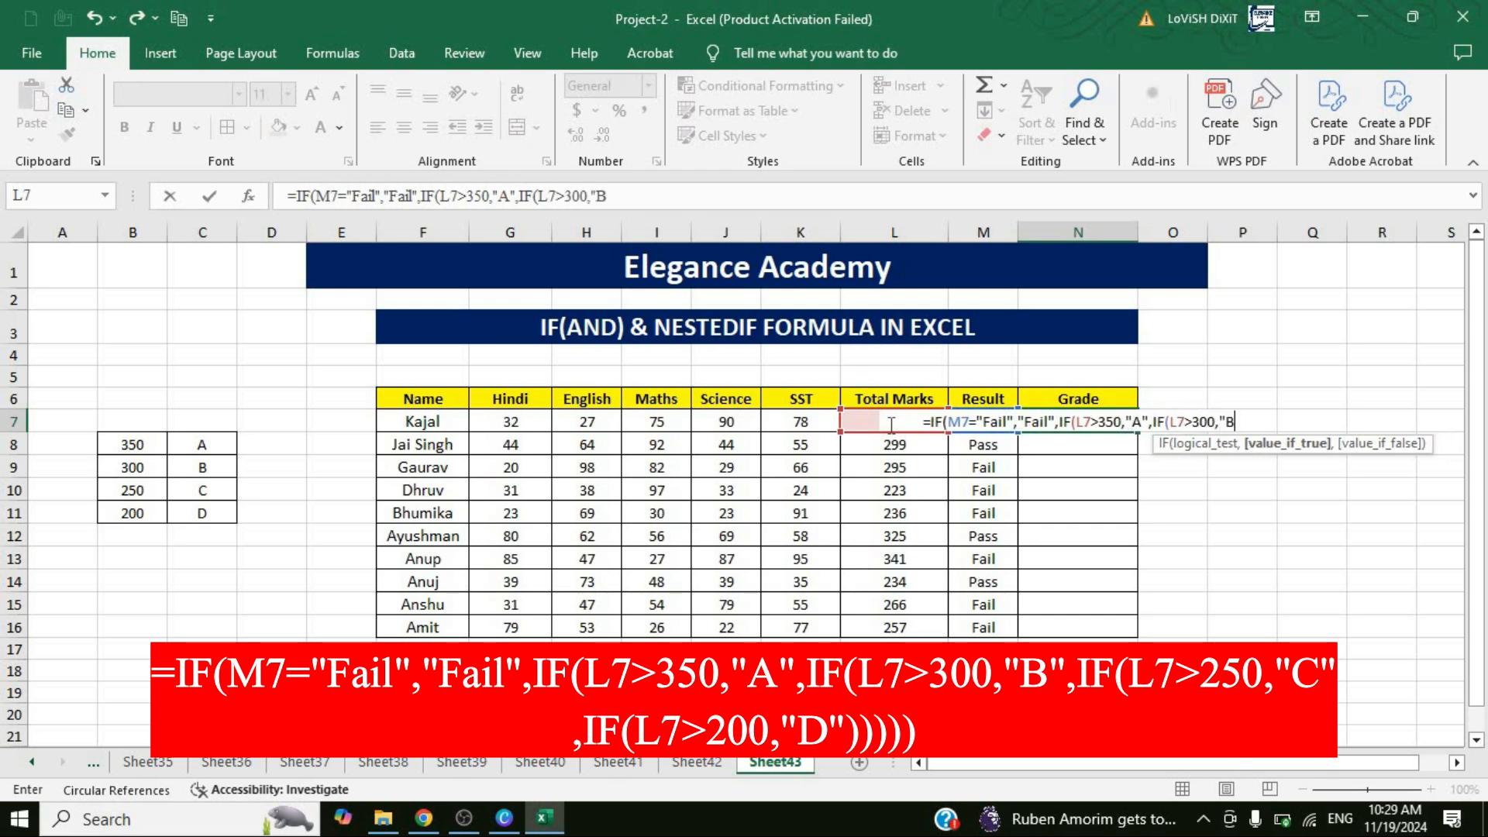
type("\",")
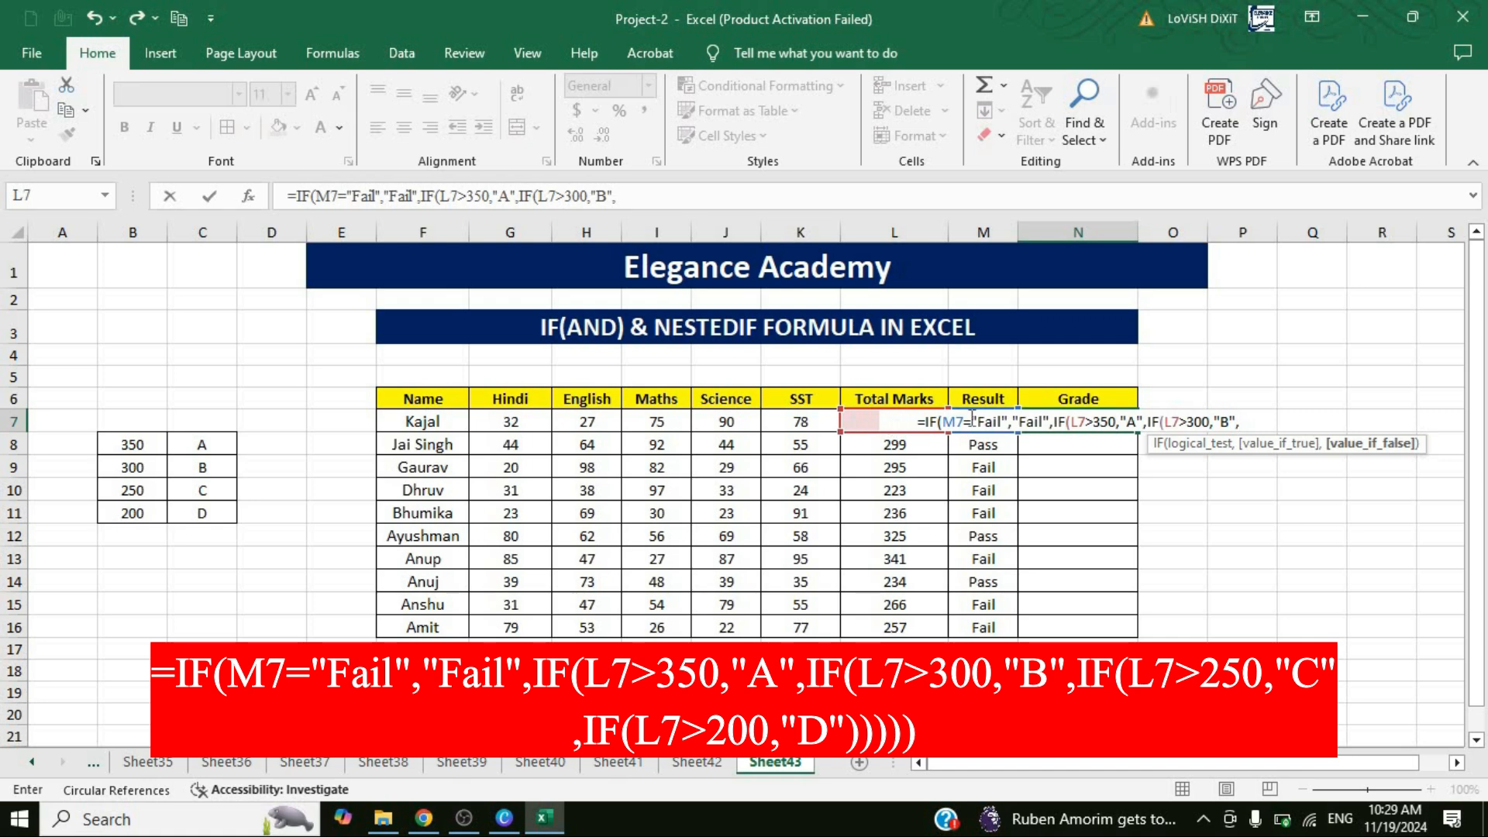
Continue the N7 formula with a nested IF that returns "C" when L7>250.
left_click(904, 411)
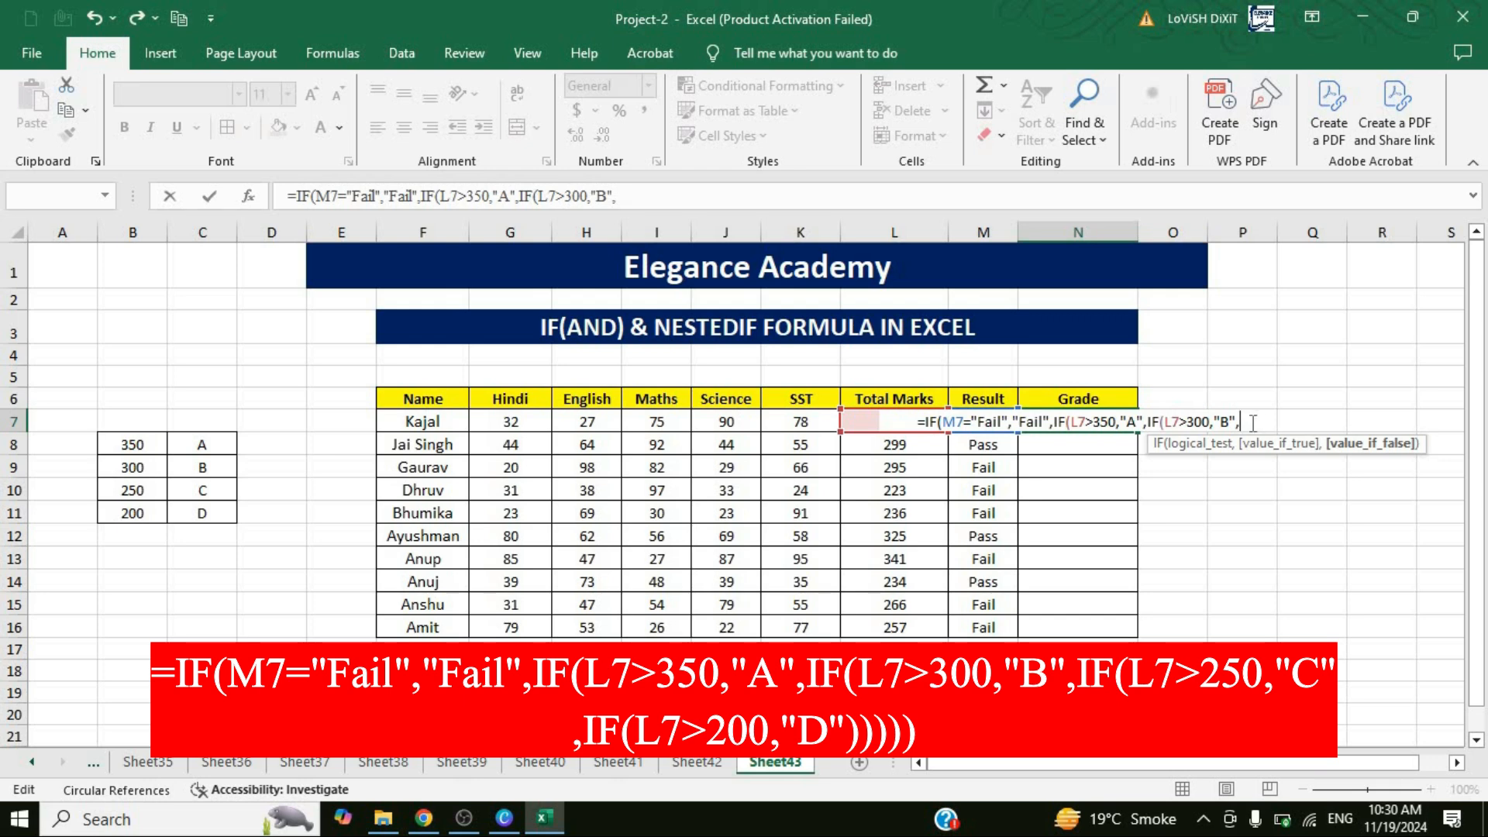
type("if")
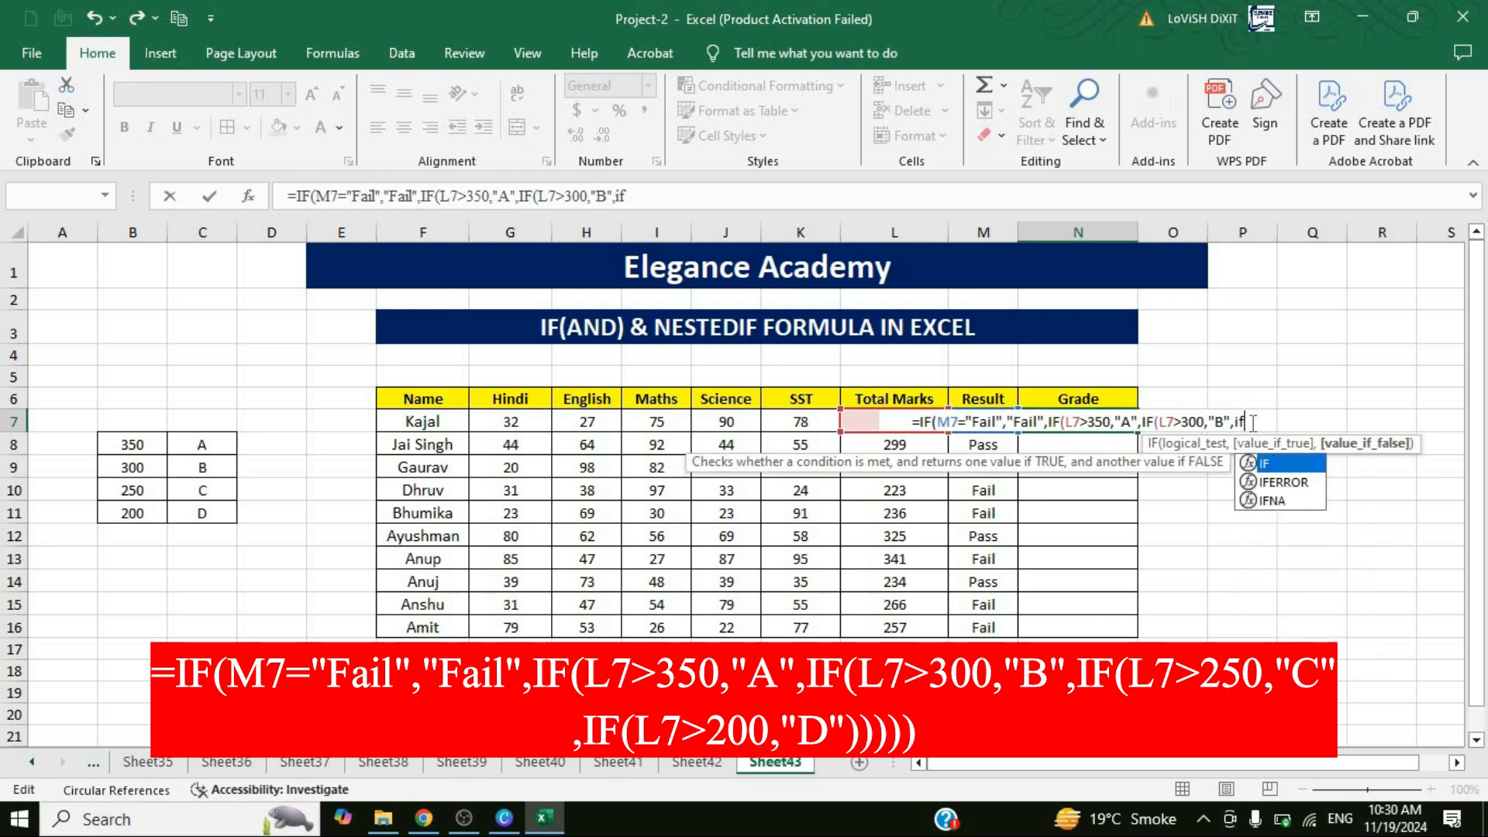
key("Tab")
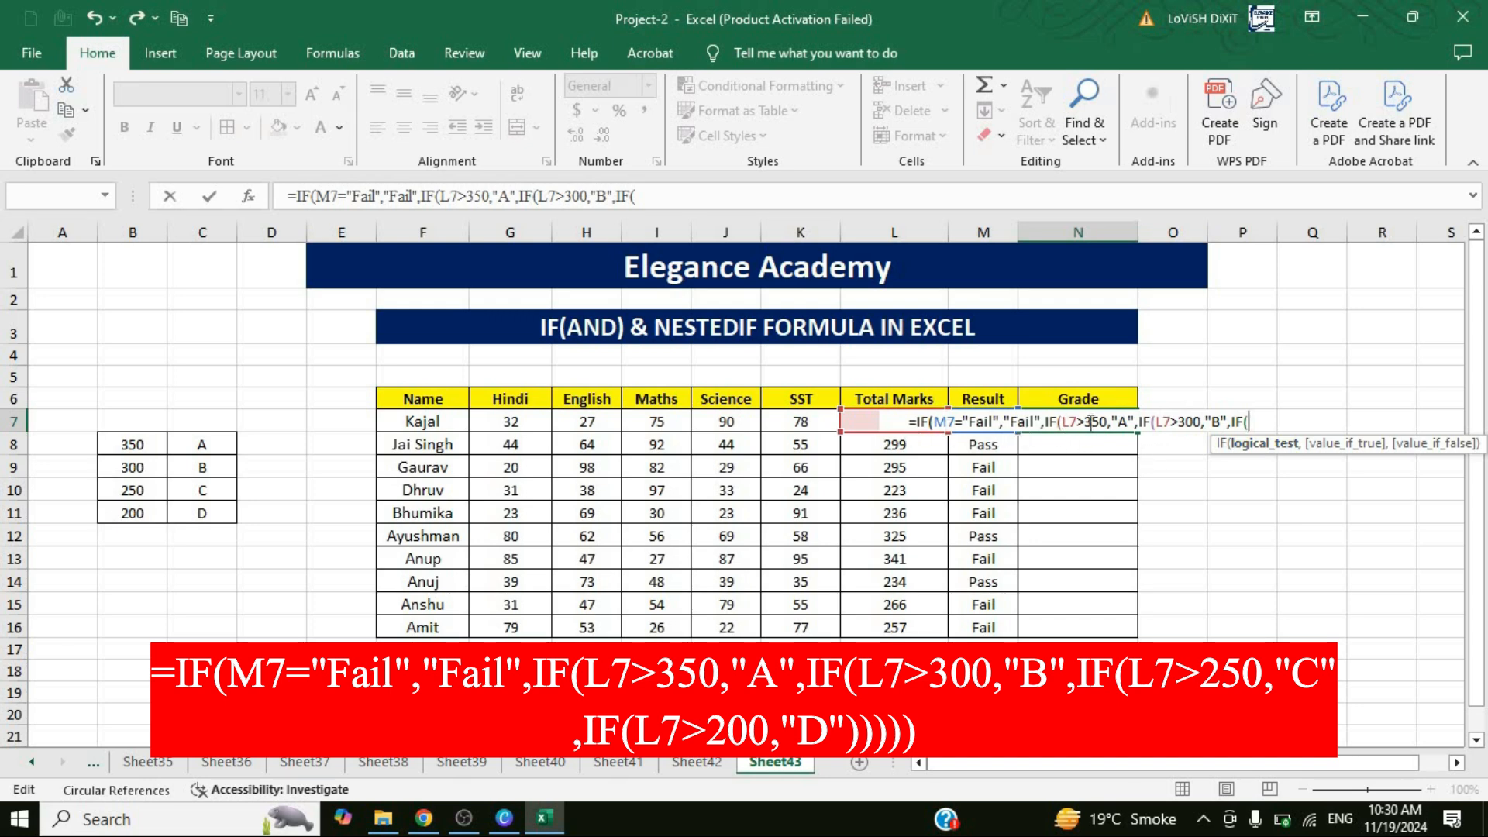
type("L7")
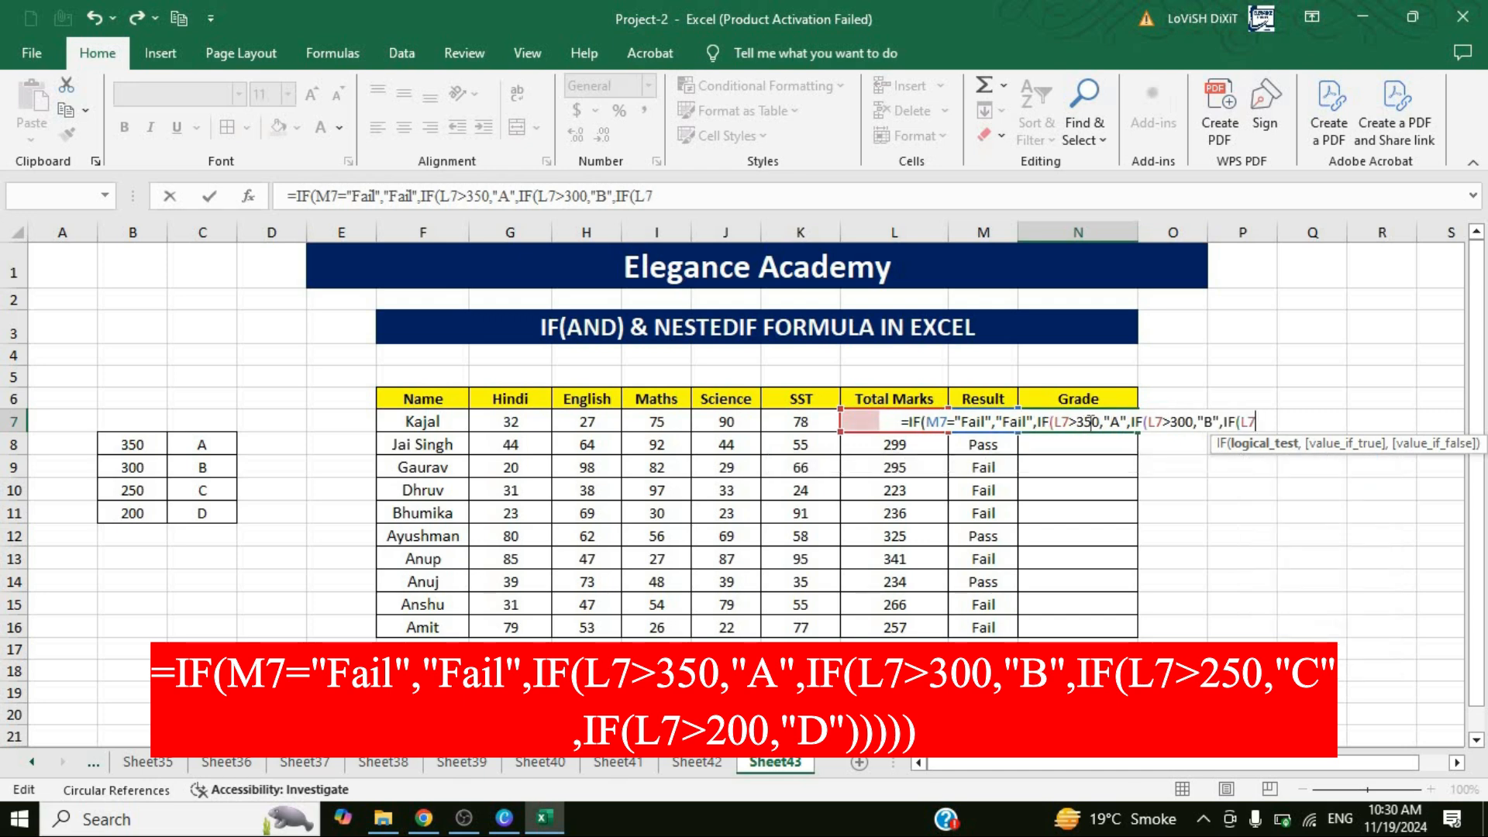
type(">")
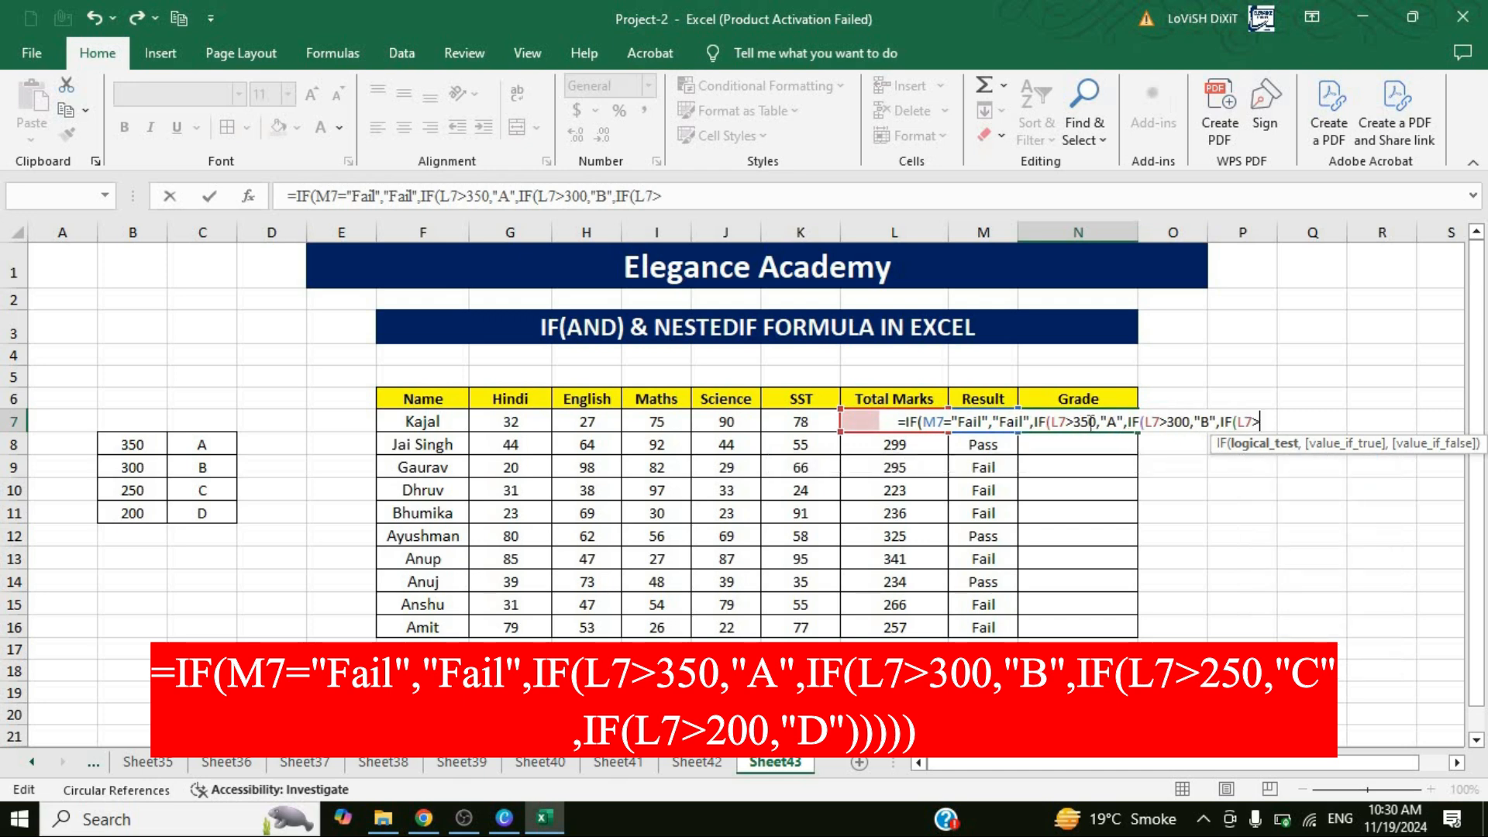
type("2")
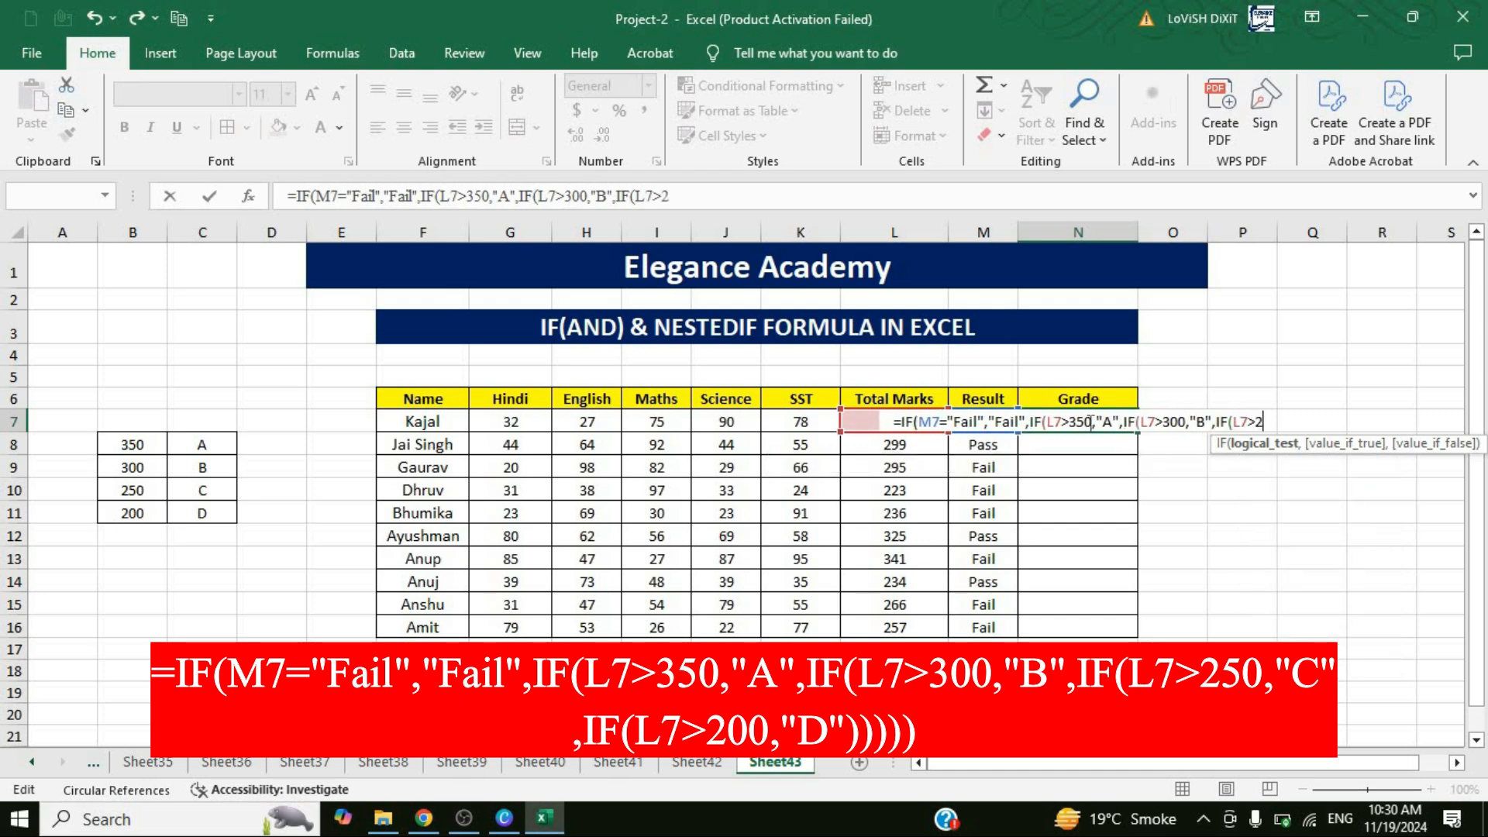
type("50,")
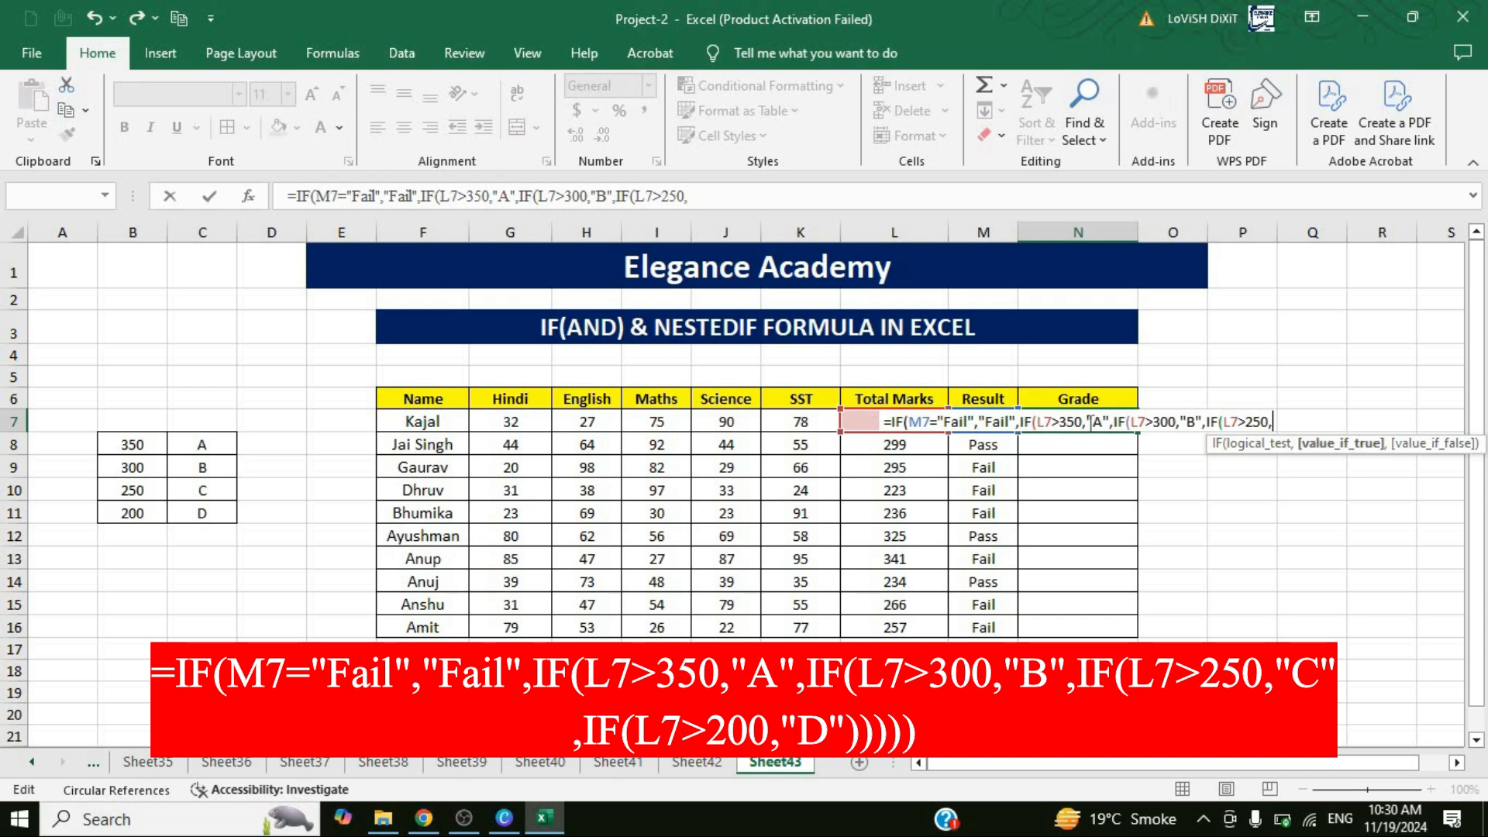
type("\"C")
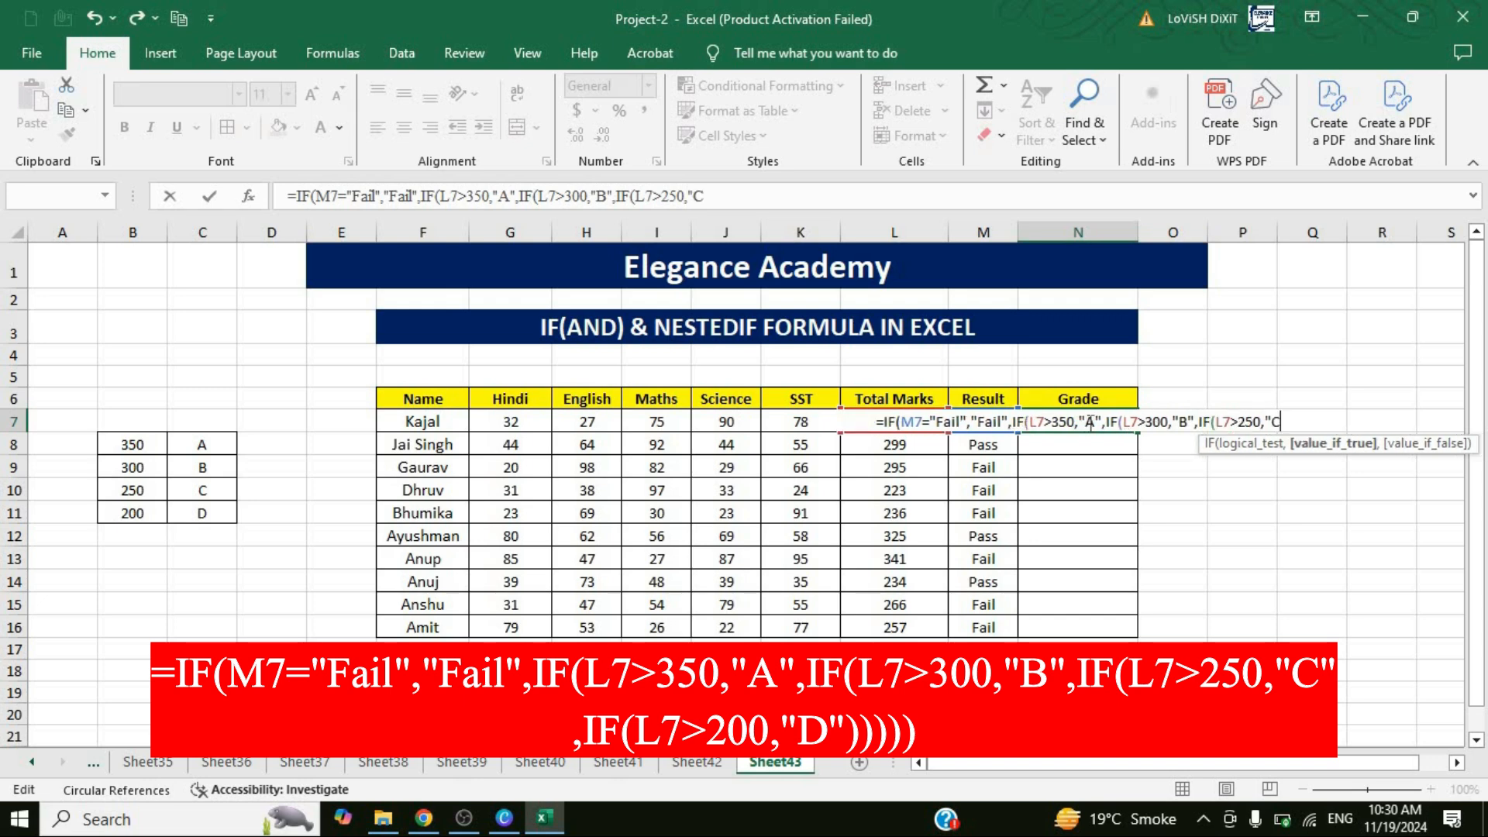
type("\",")
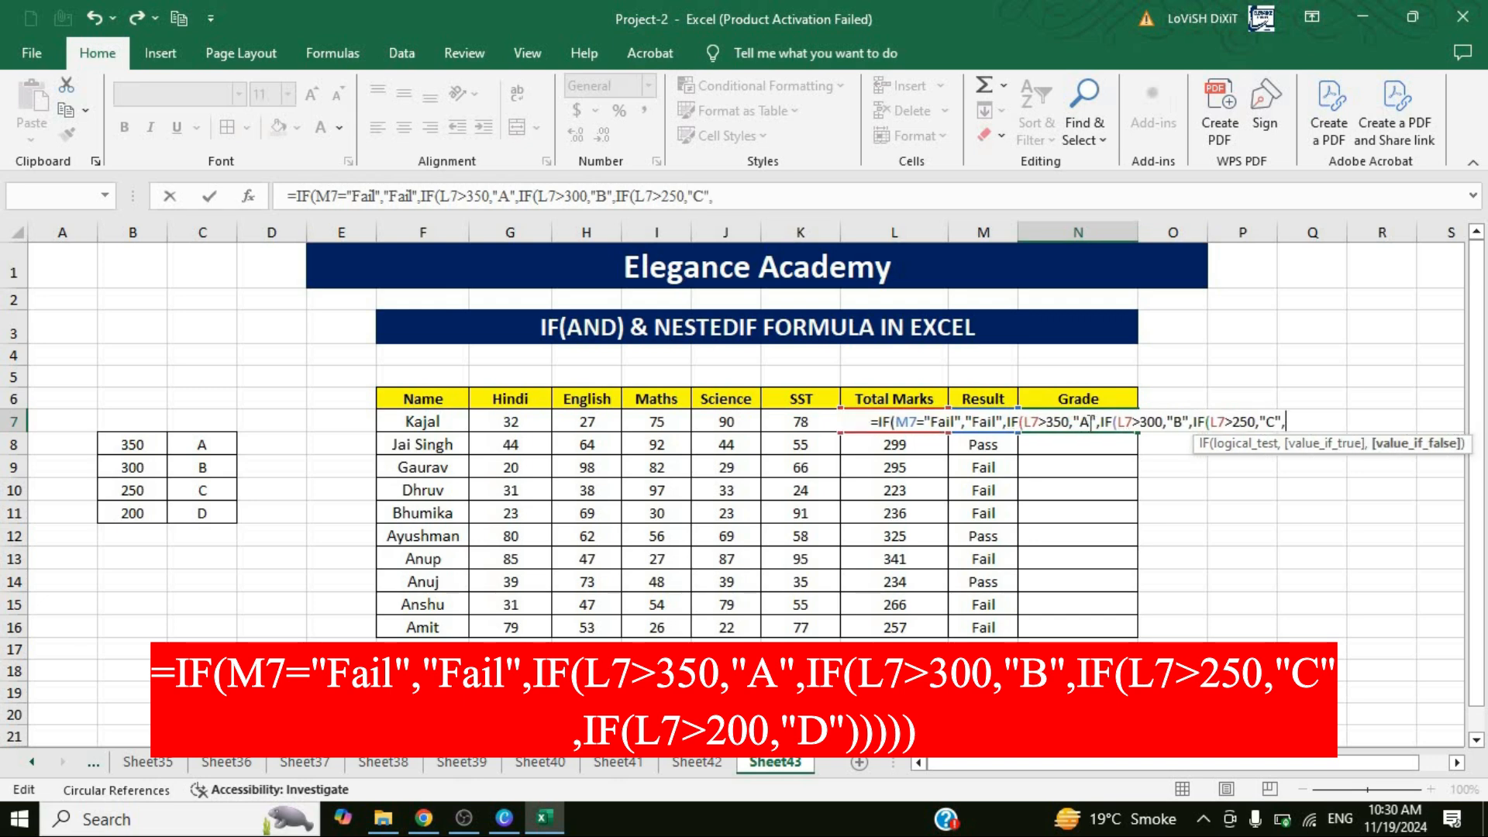
type("IF(")
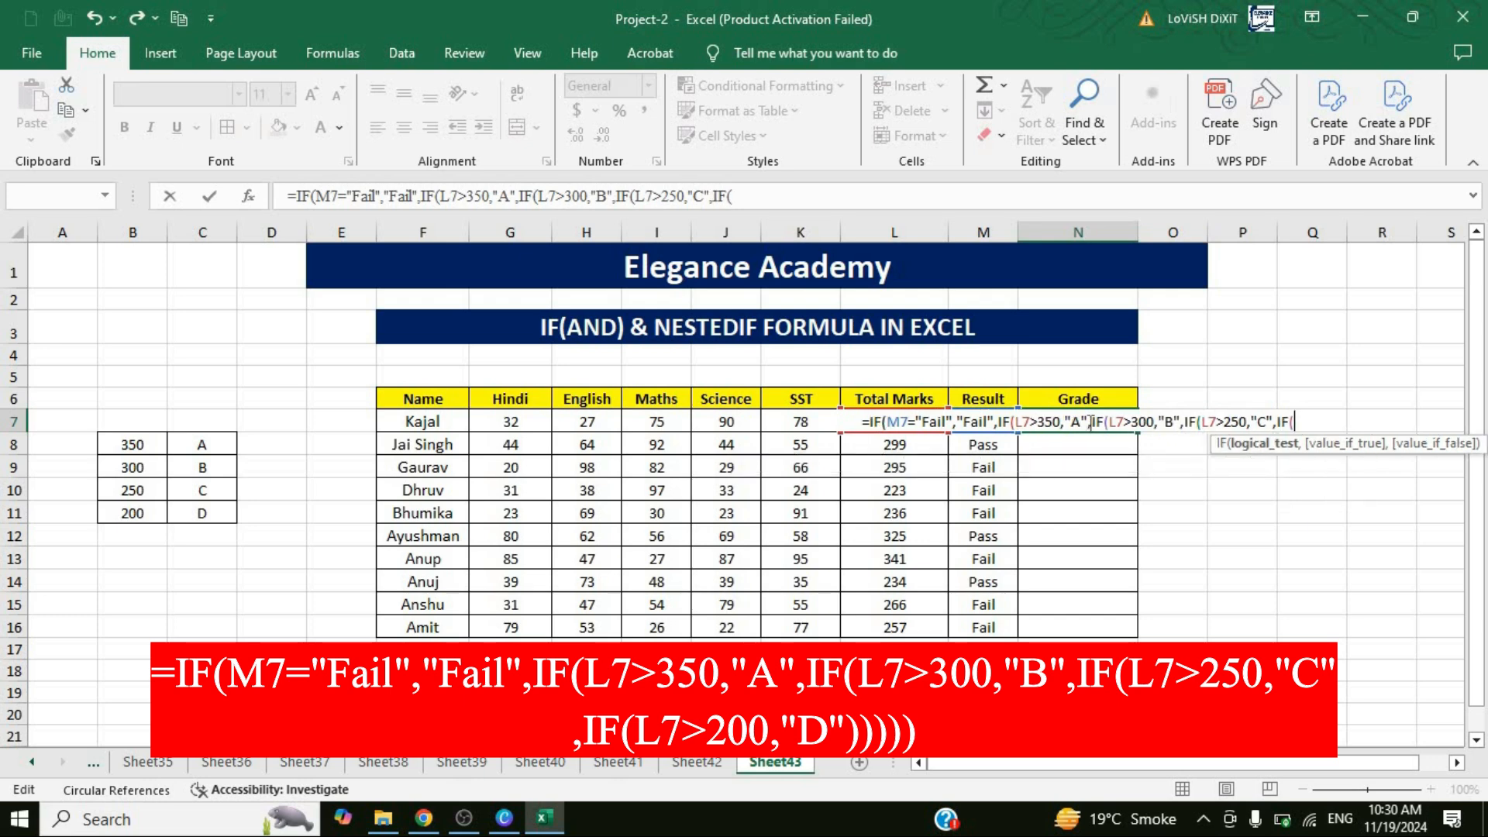
type("L&")
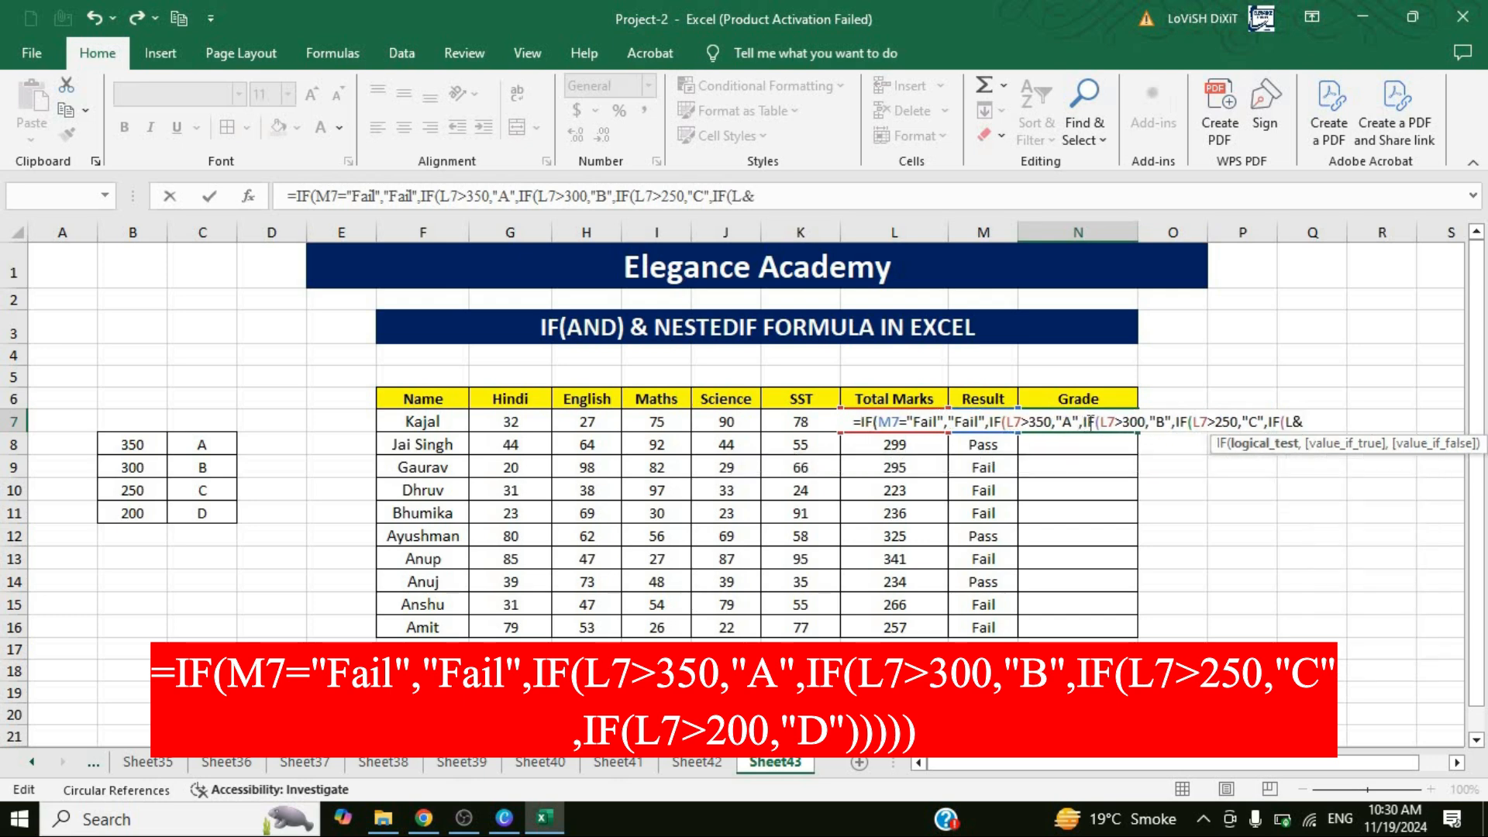
Nest a last IF in the N7 formula as the false value, returning "D" when L7>200.
key("BackSpace")
type("7")
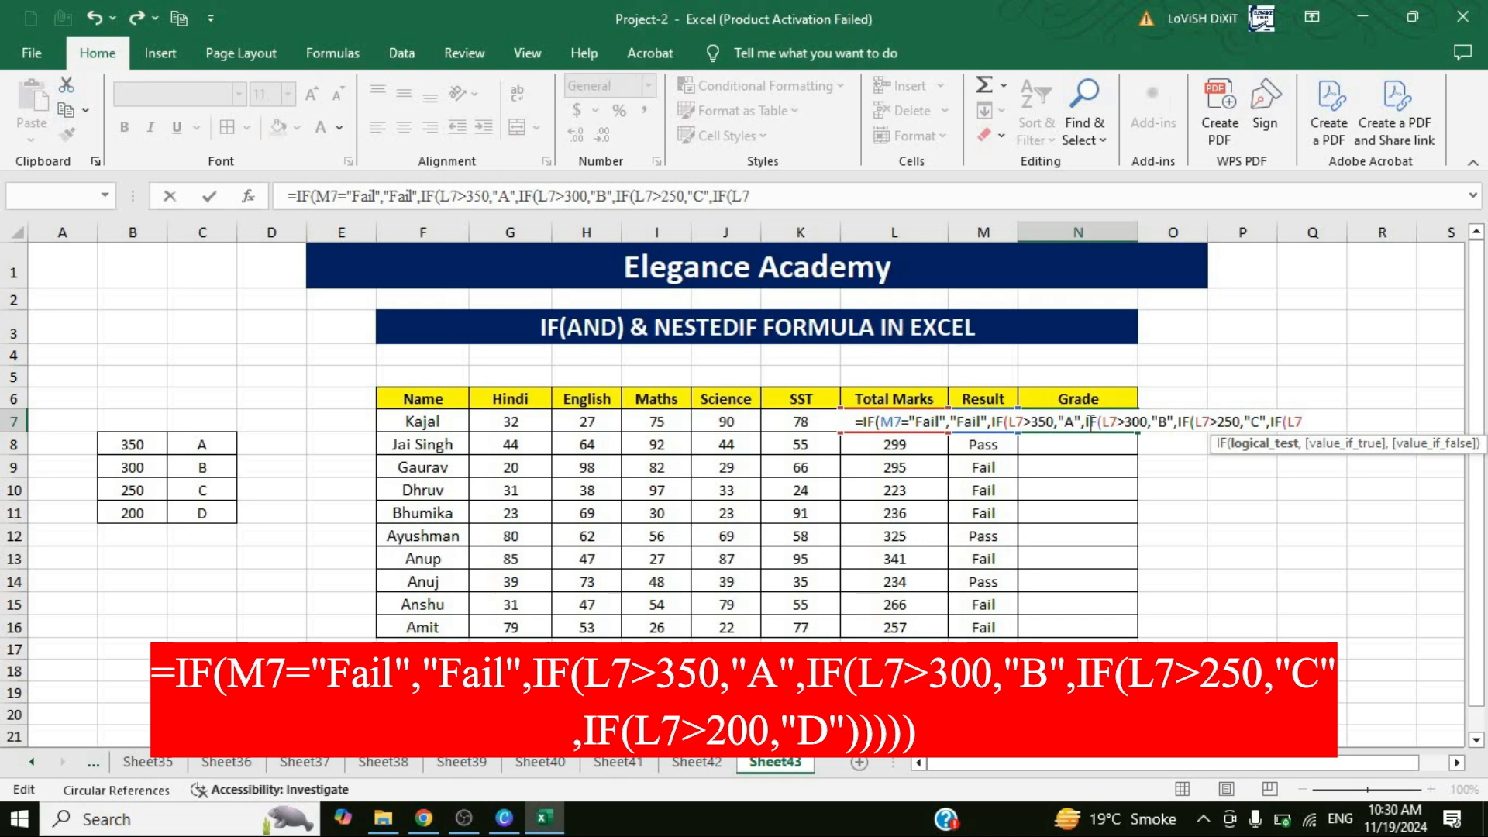
type(">")
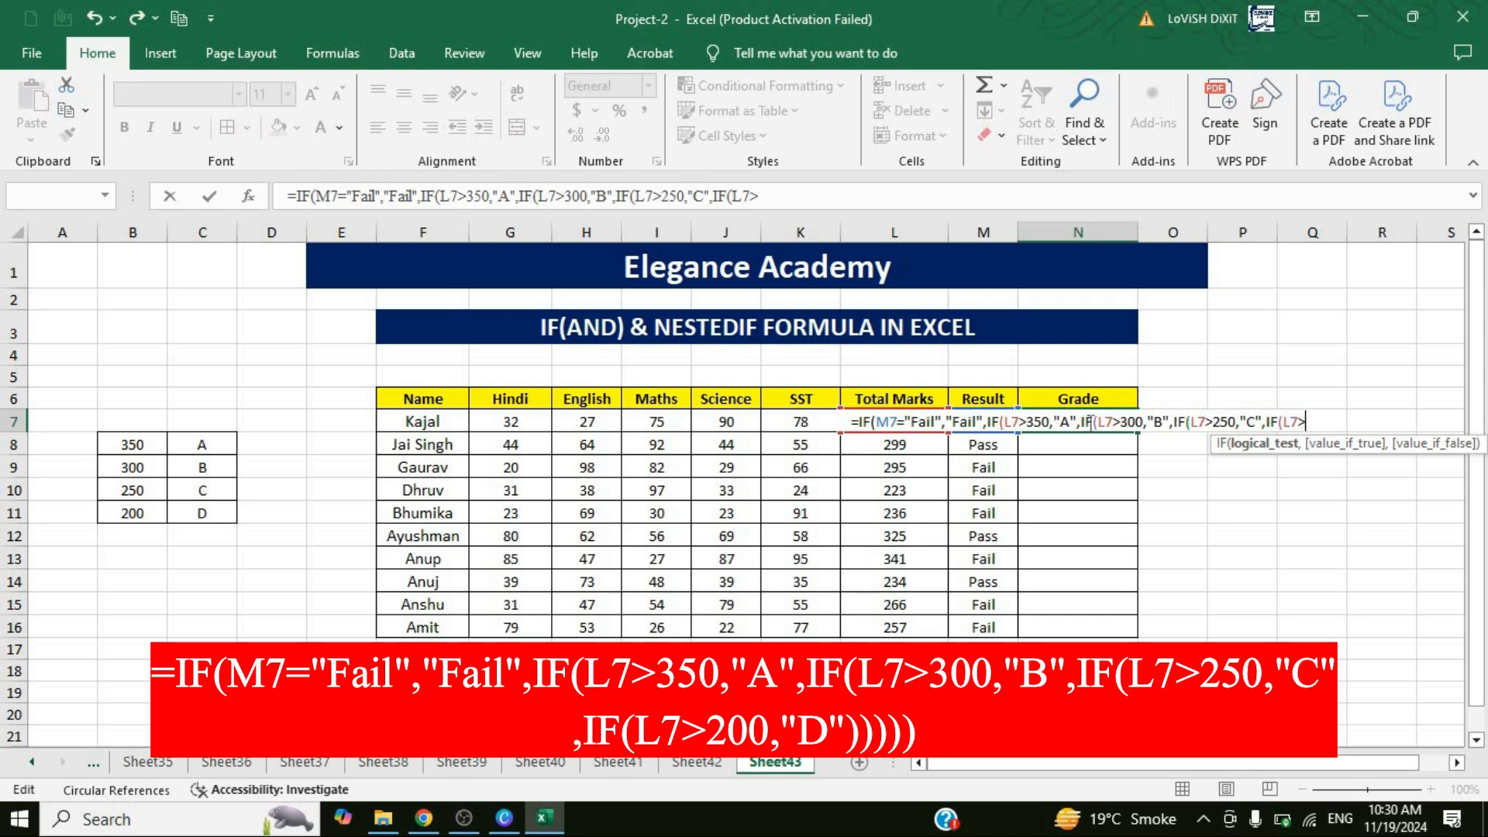
type("200")
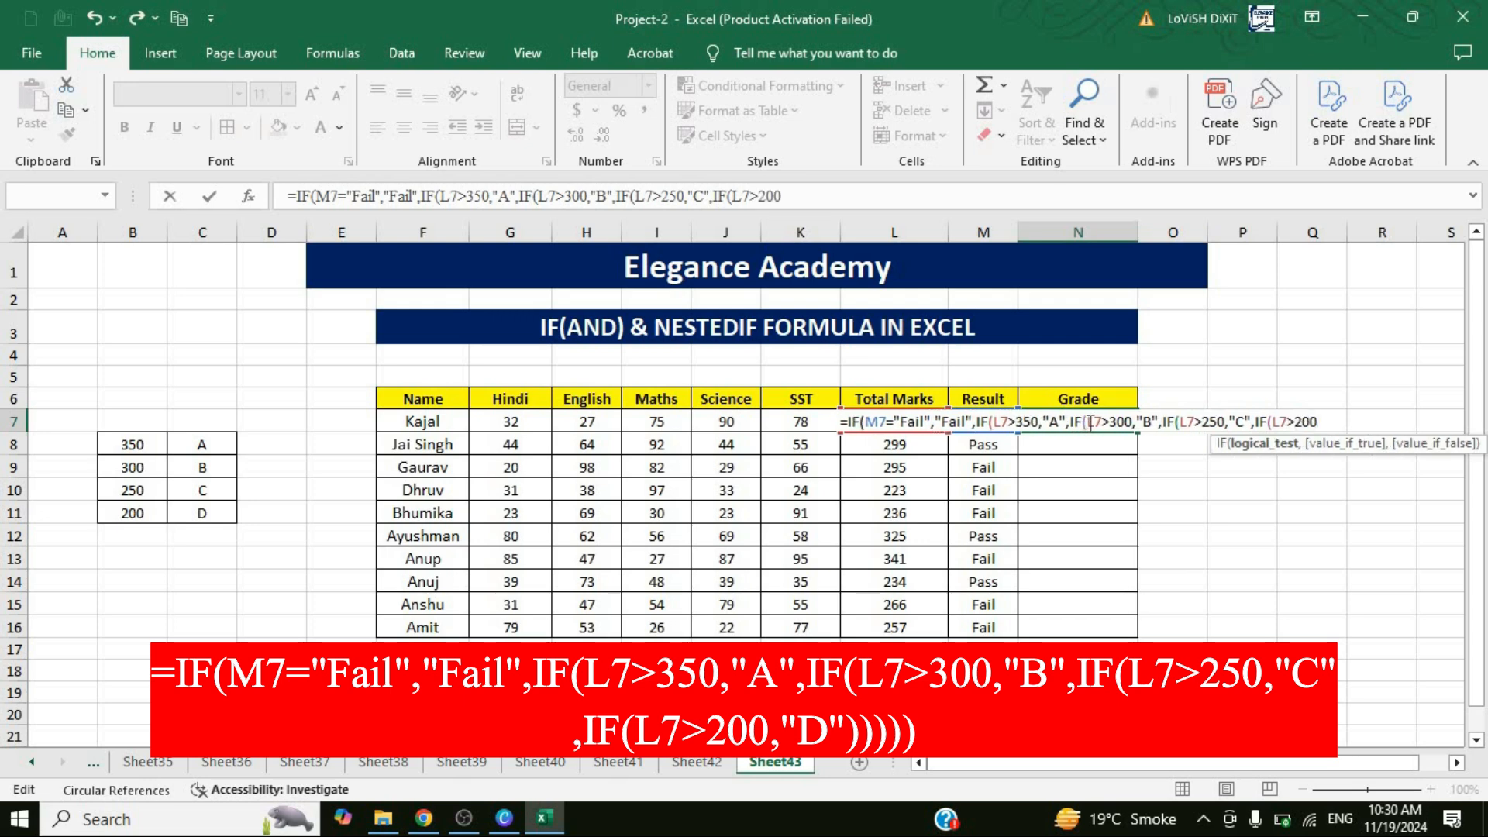
type(",\"D")
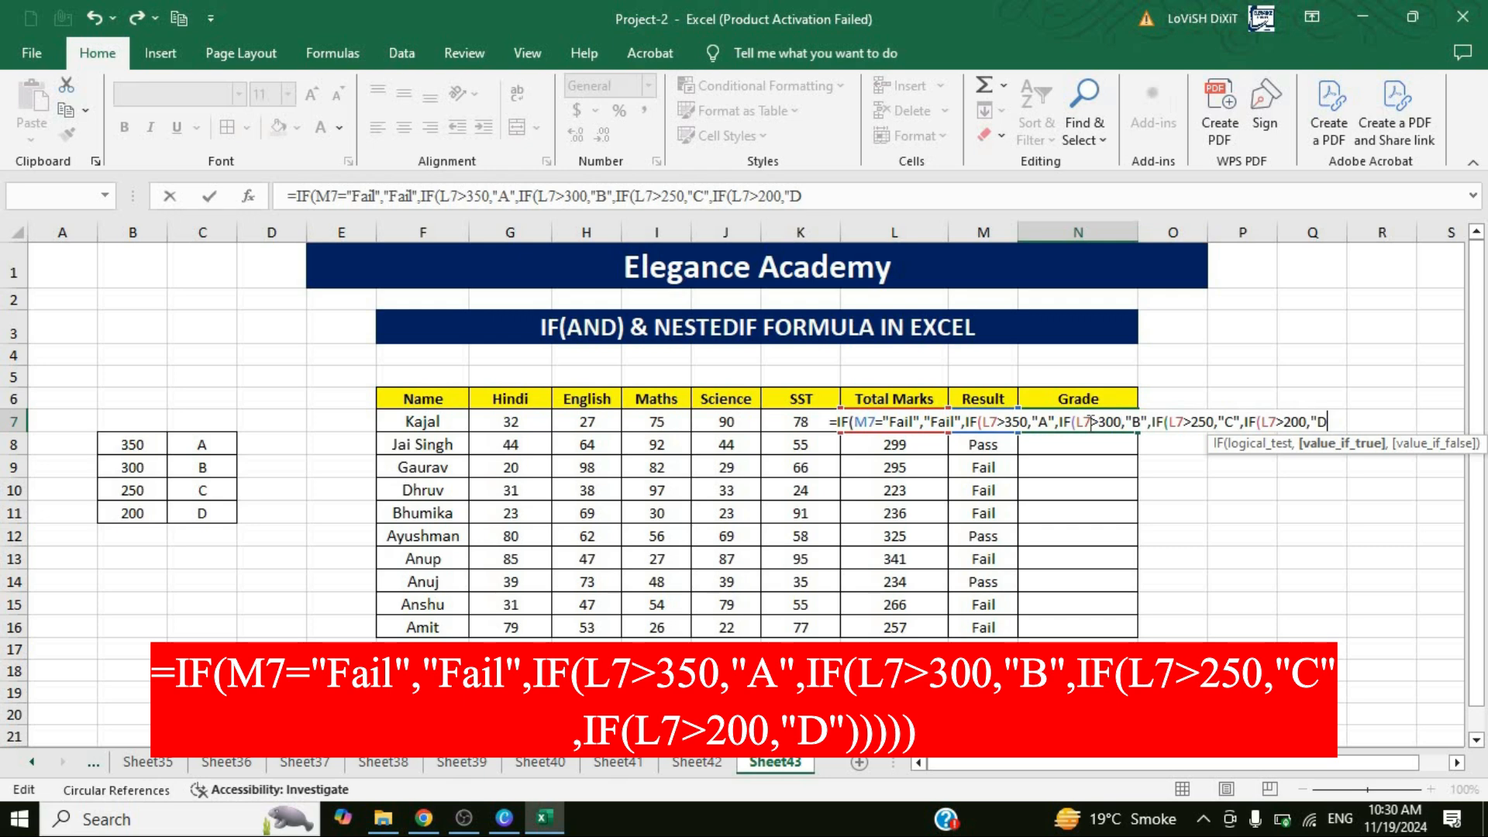
type("\")")
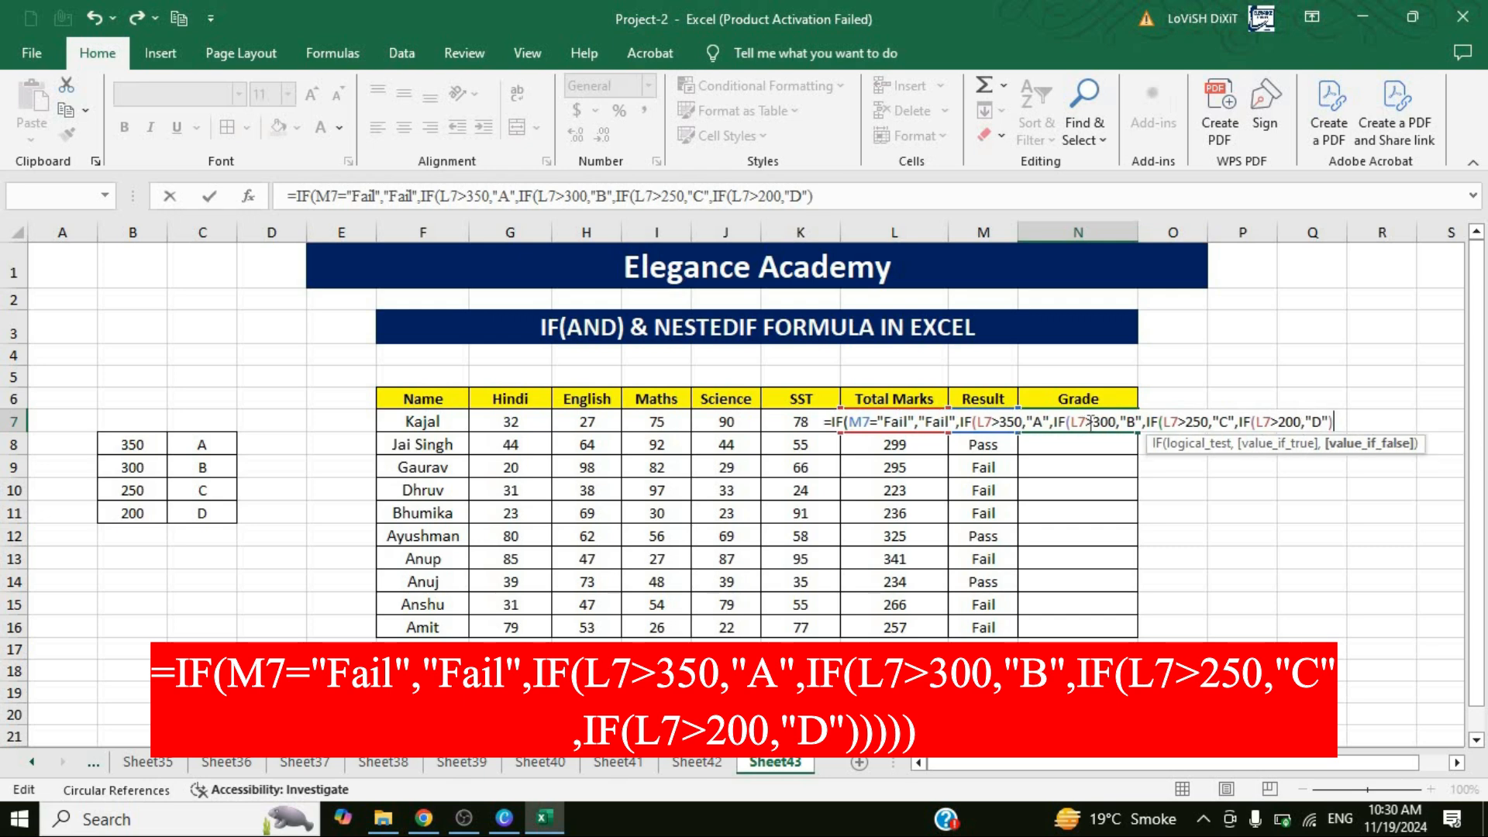
type(")")
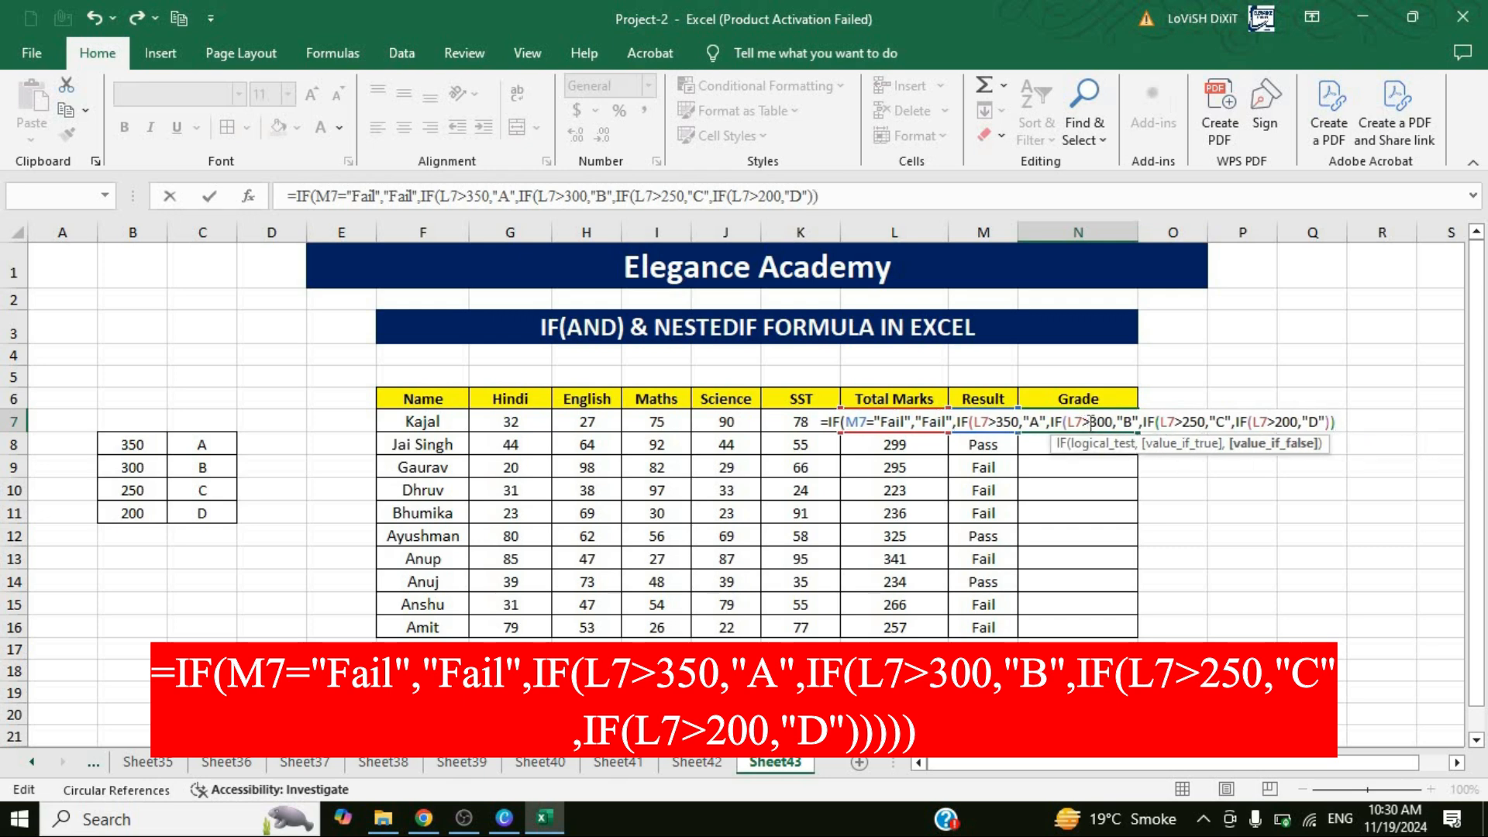
type("))")
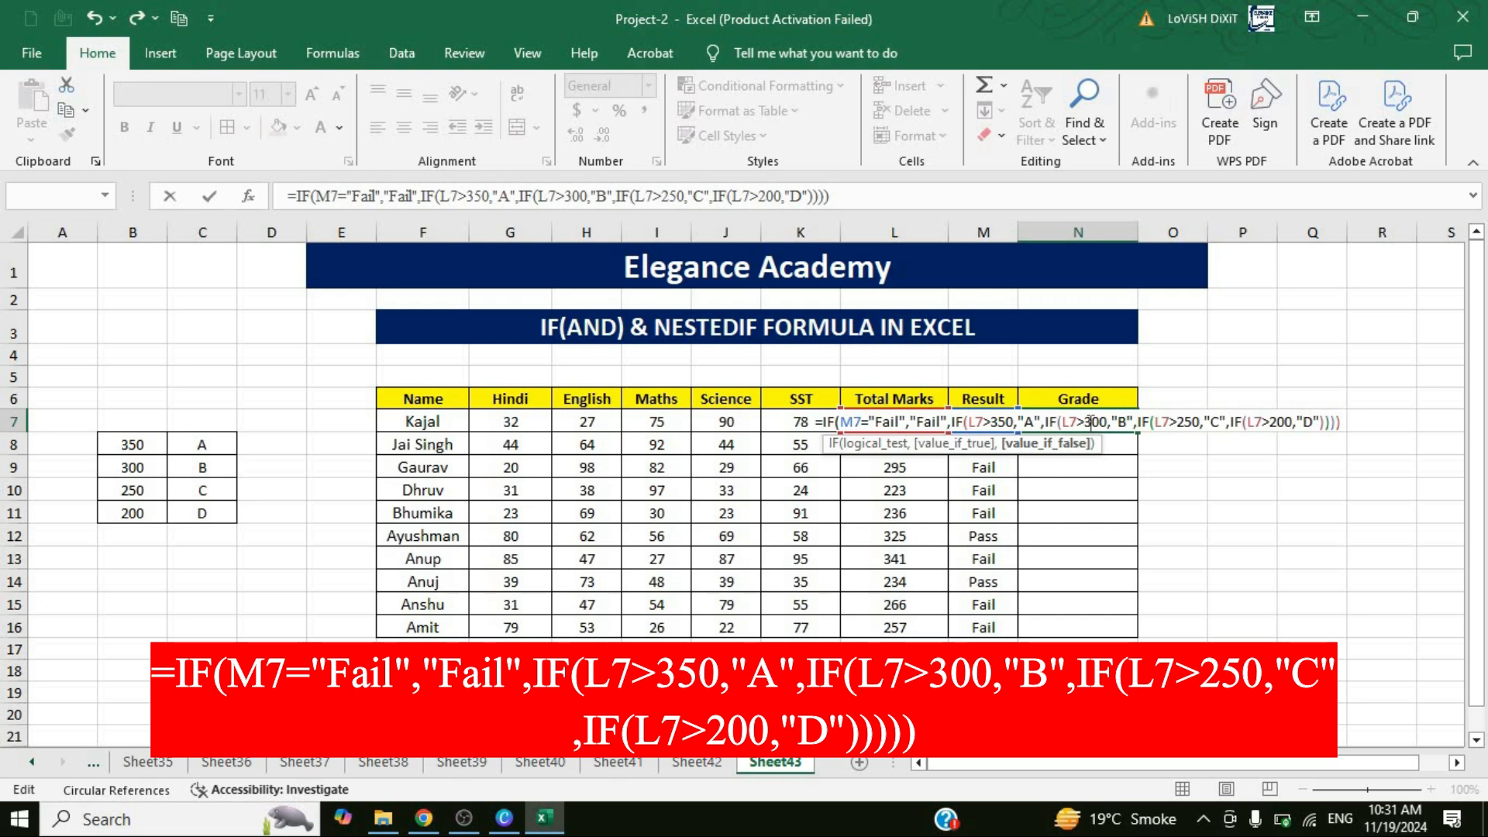
type("))")
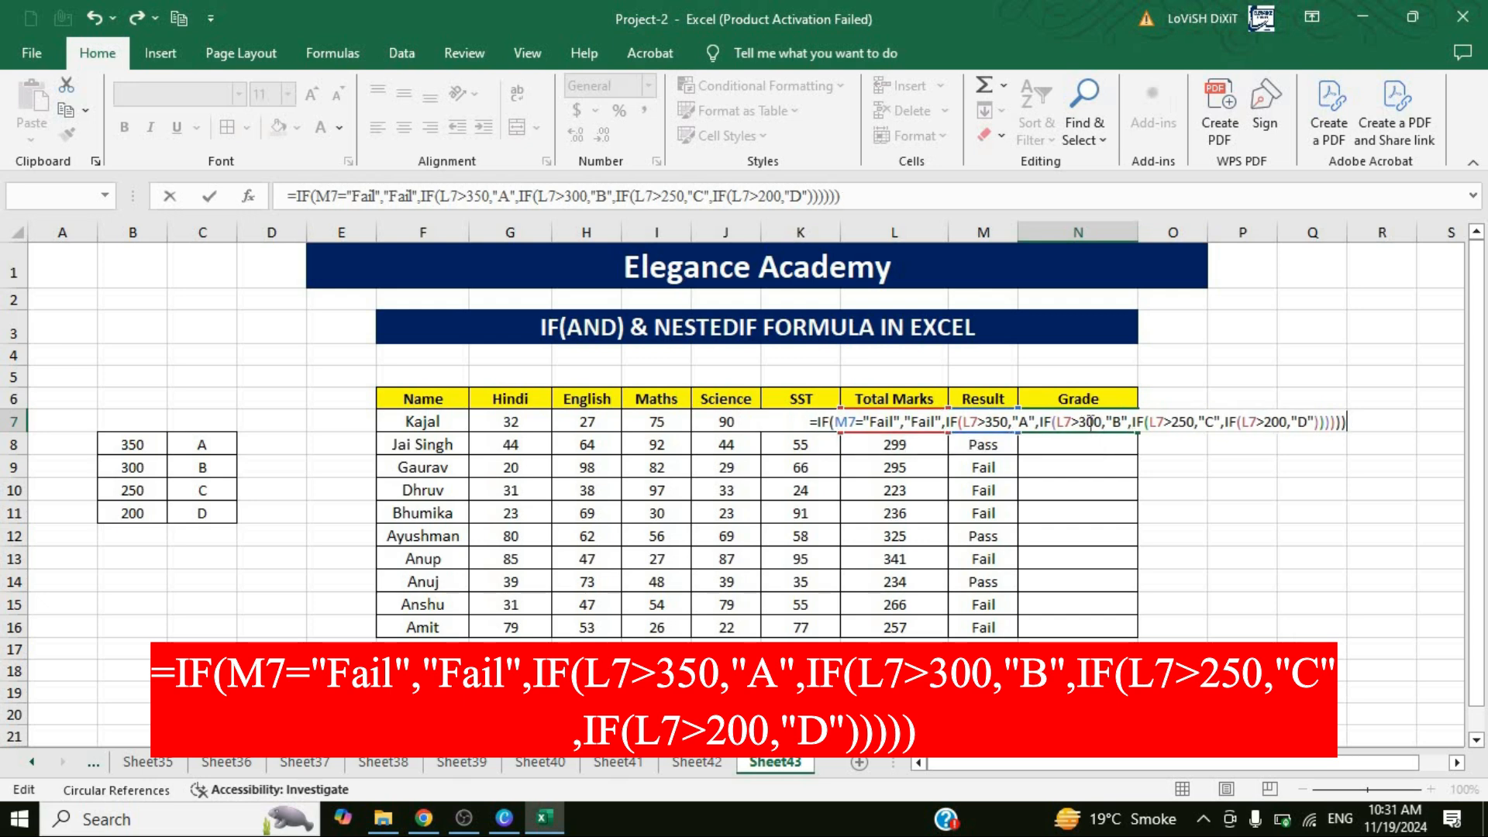
Close the parentheses of all the nested IFs and commit the N7 formula, accepting the proposed correction.
key("Return")
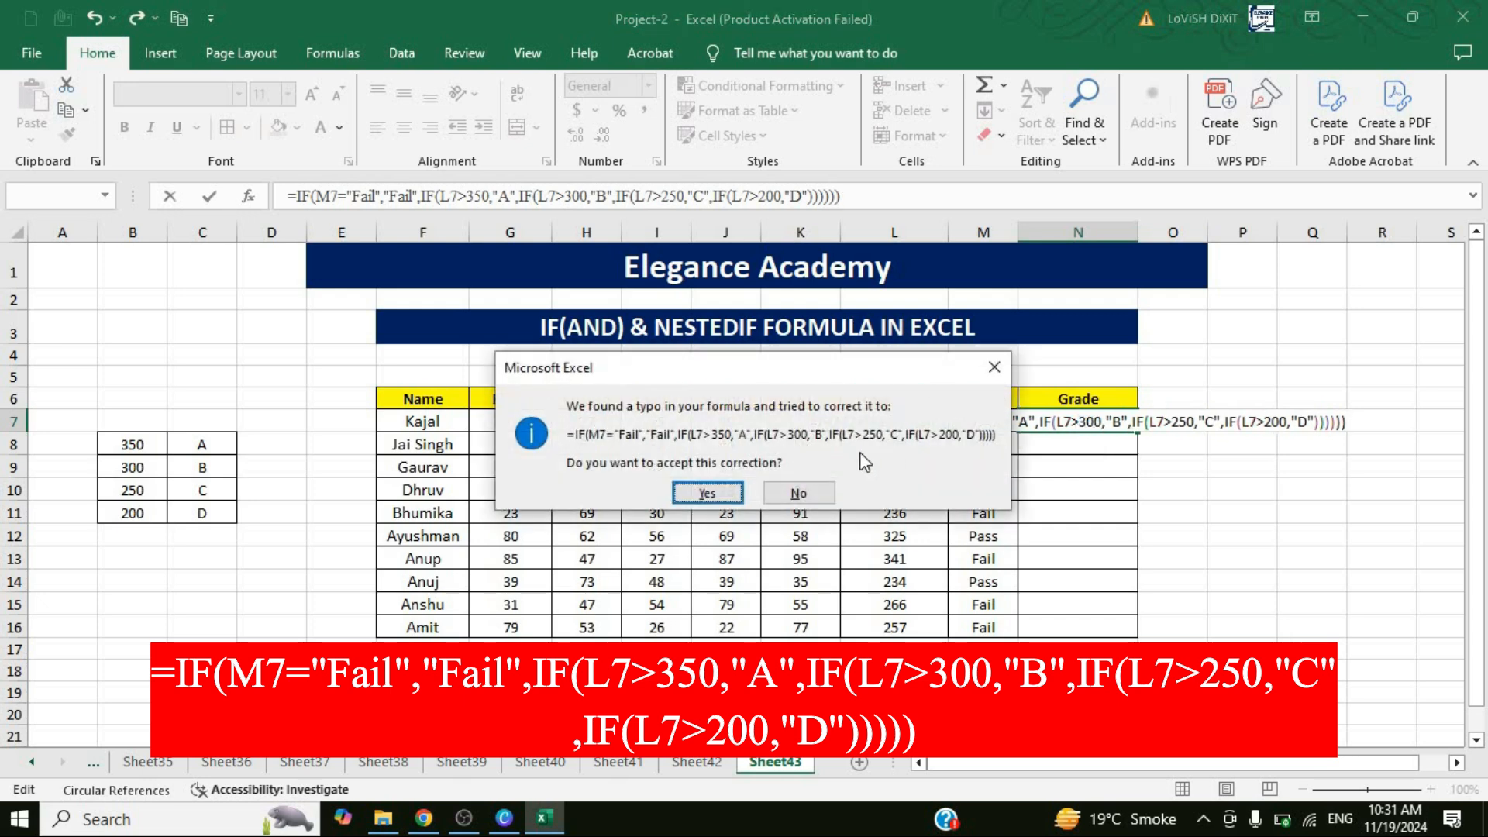
left_click(707, 494)
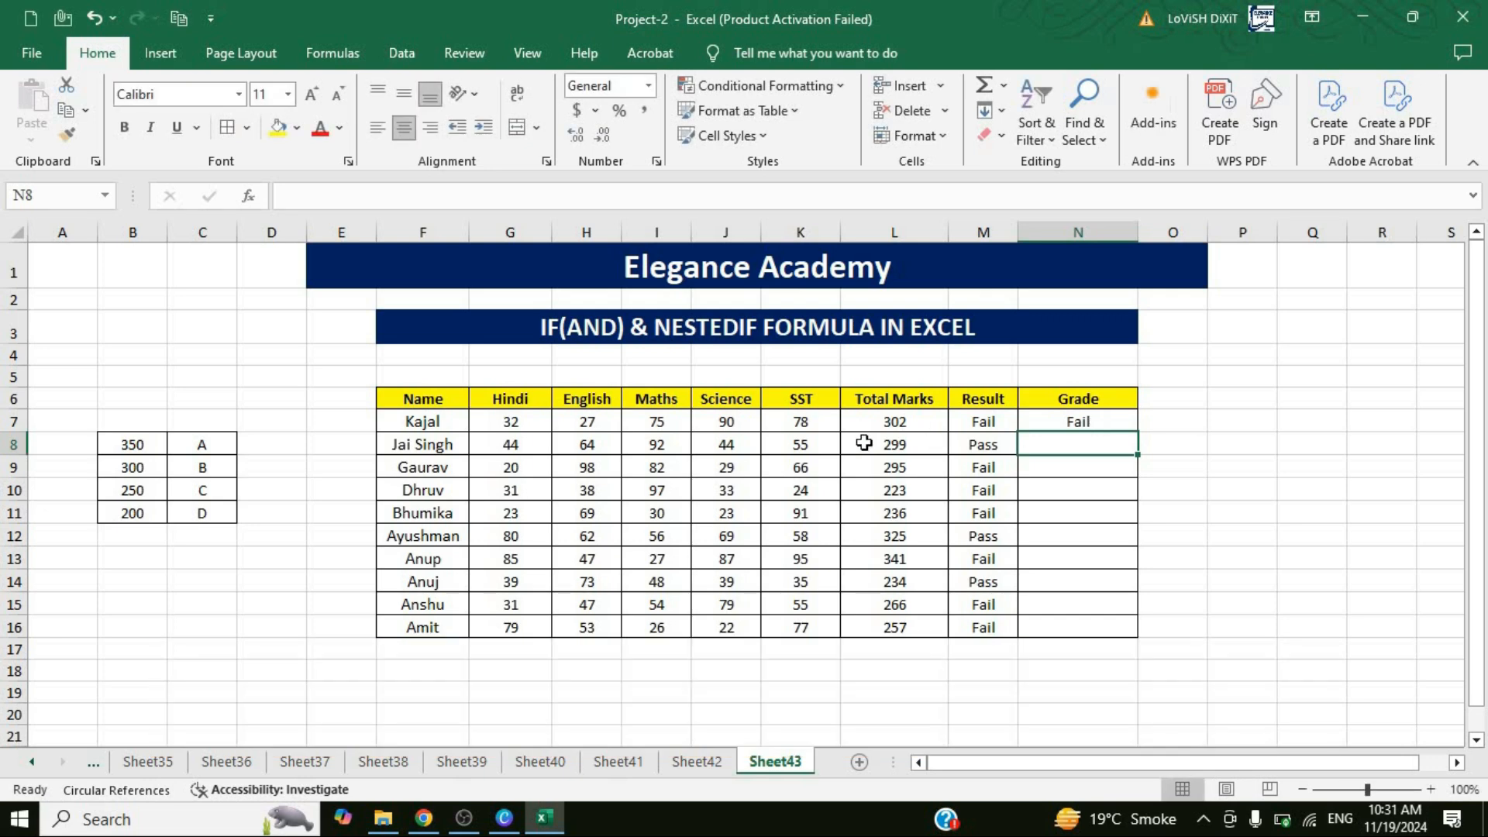
Copy the grade formula from N7 down through N16 for the remaining students.
left_click(1007, 428)
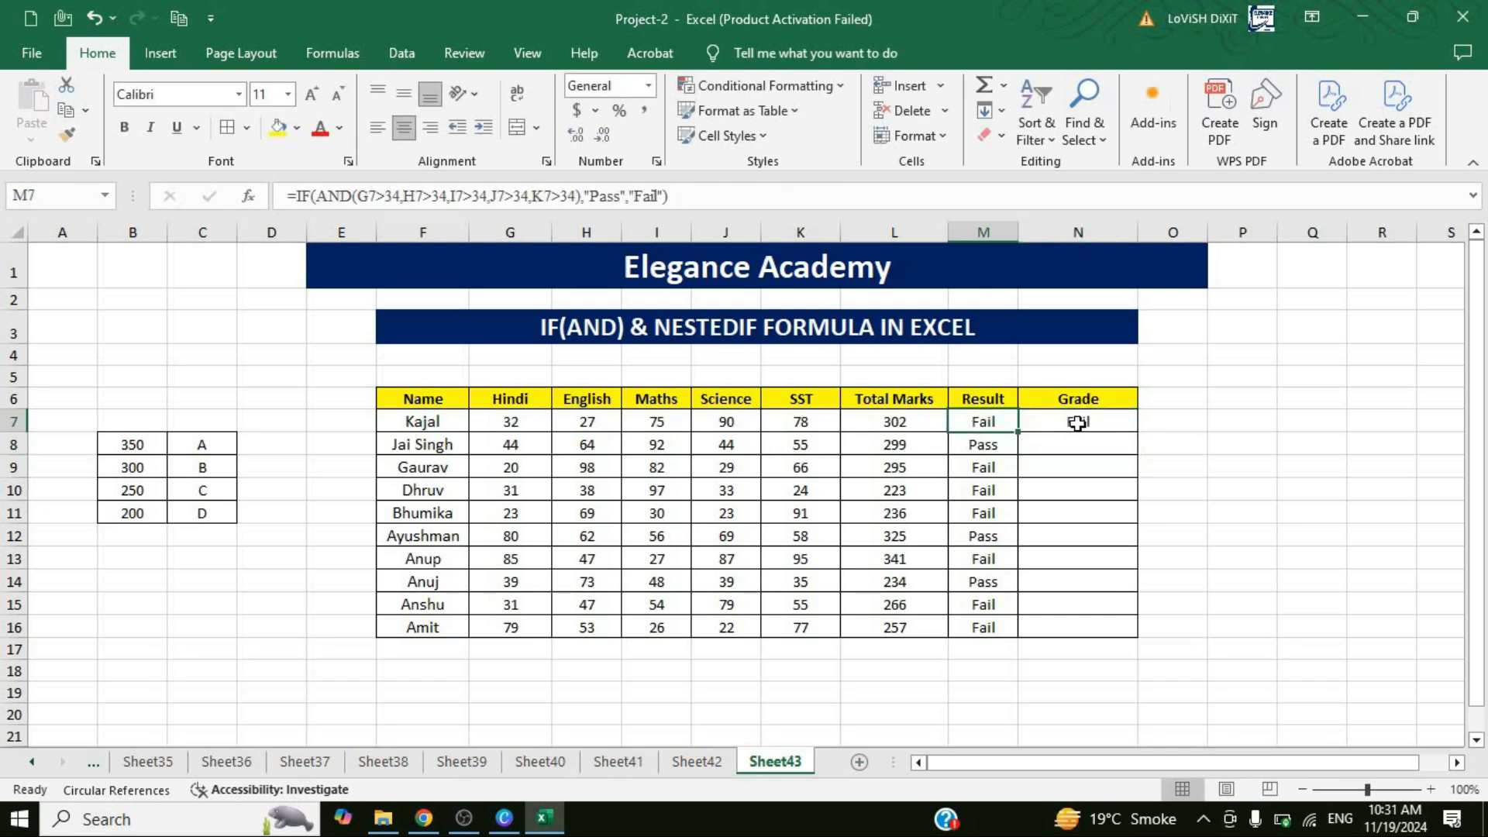
left_click(1075, 421)
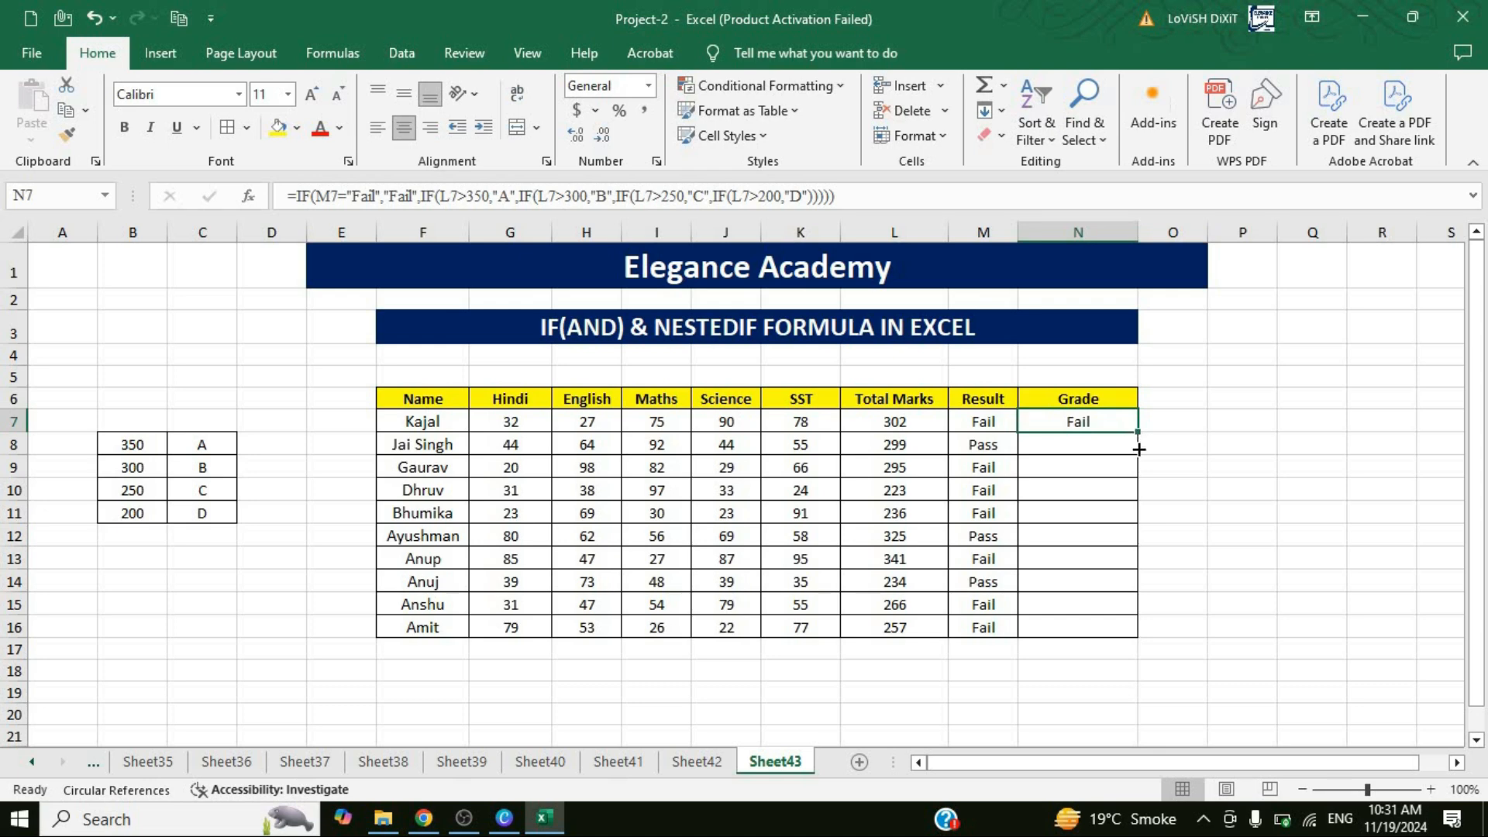
left_click_drag(1137, 433, 1137, 638)
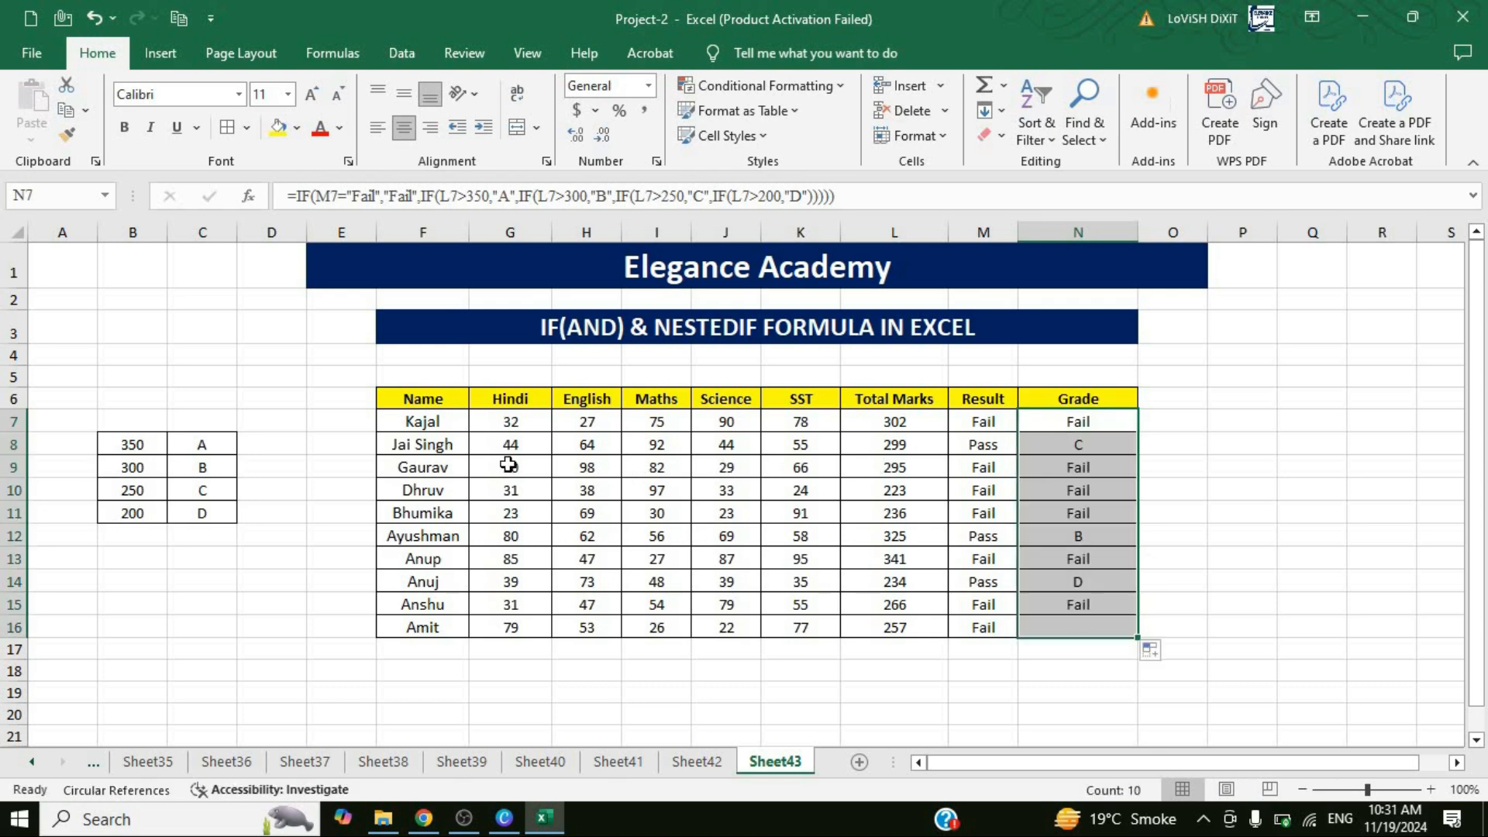
Check the grades against each student's result and total marks in rows 8 to 14.
left_click(438, 442)
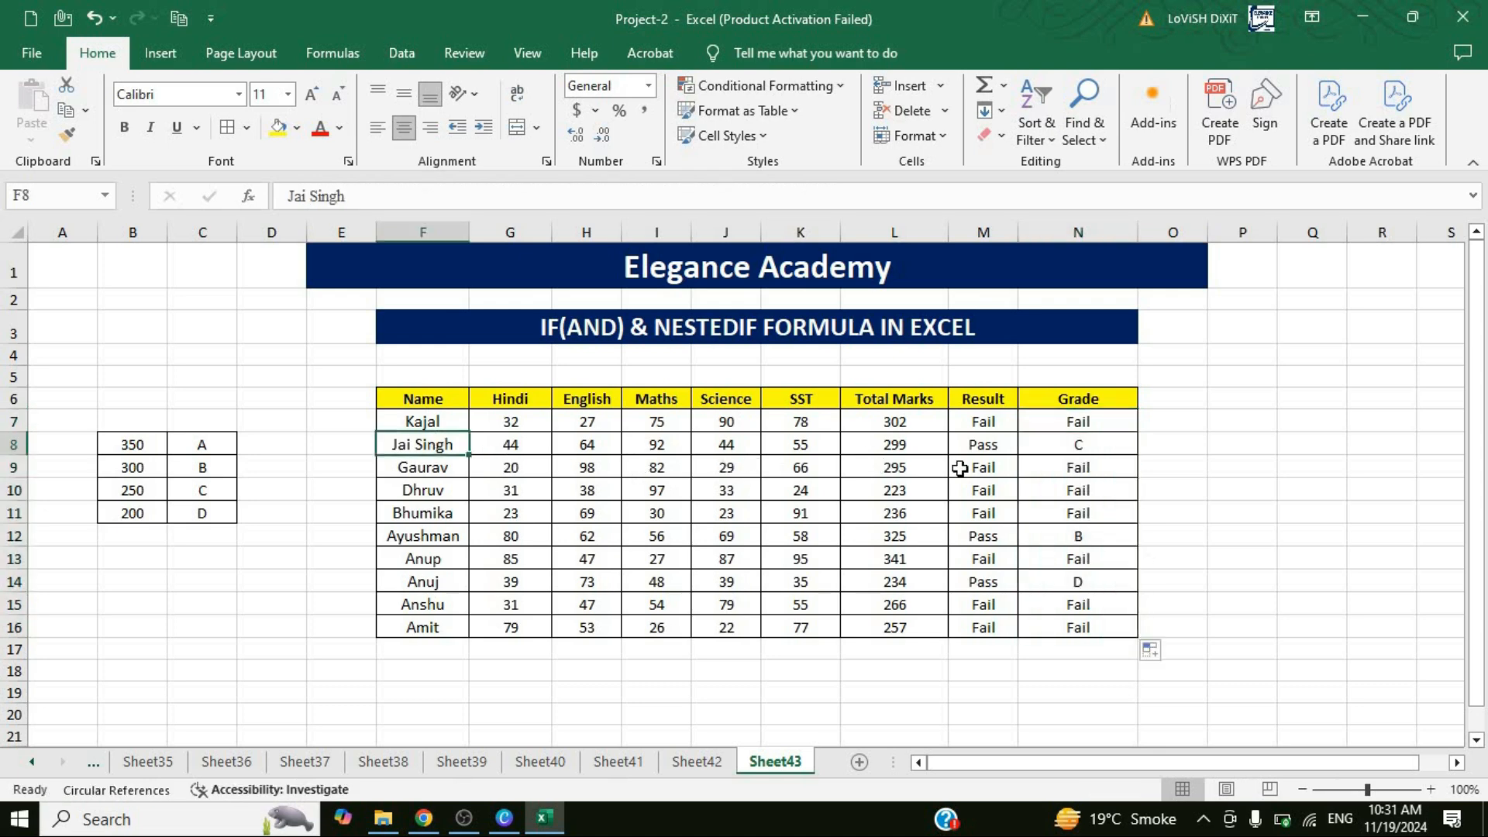
left_click(1008, 446)
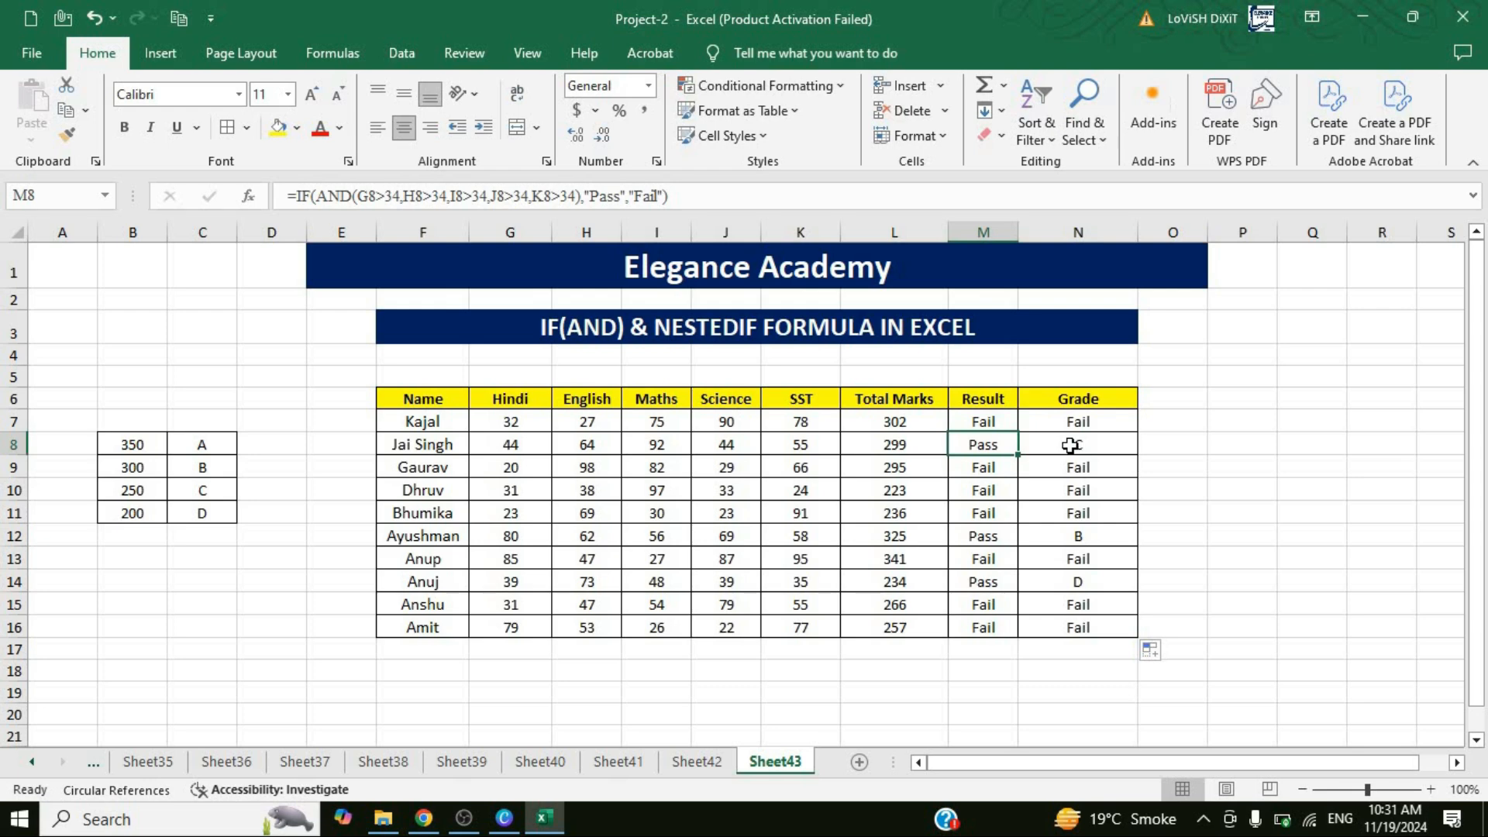
left_click(1075, 446)
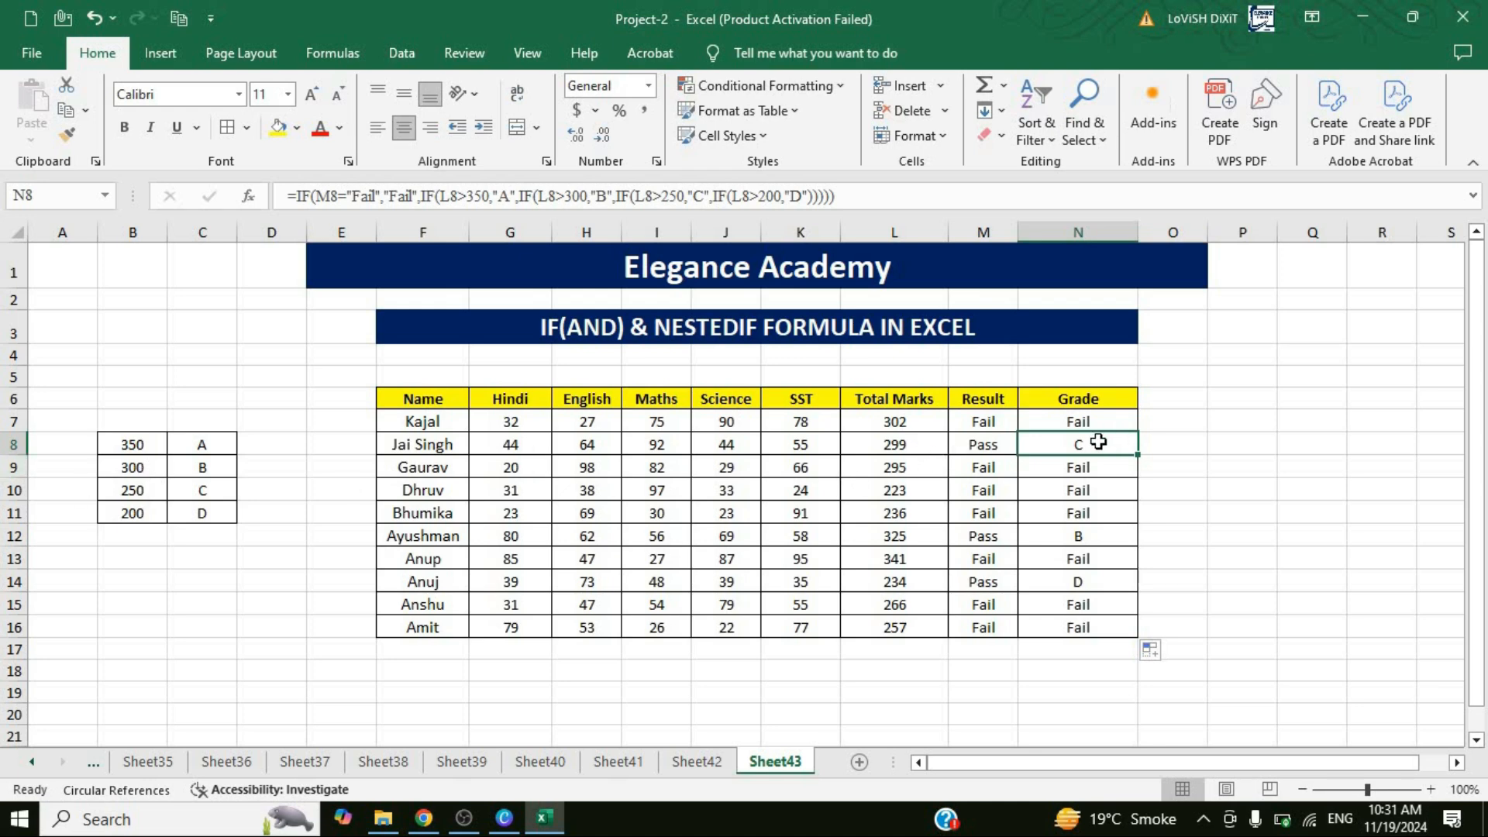
left_click(992, 471)
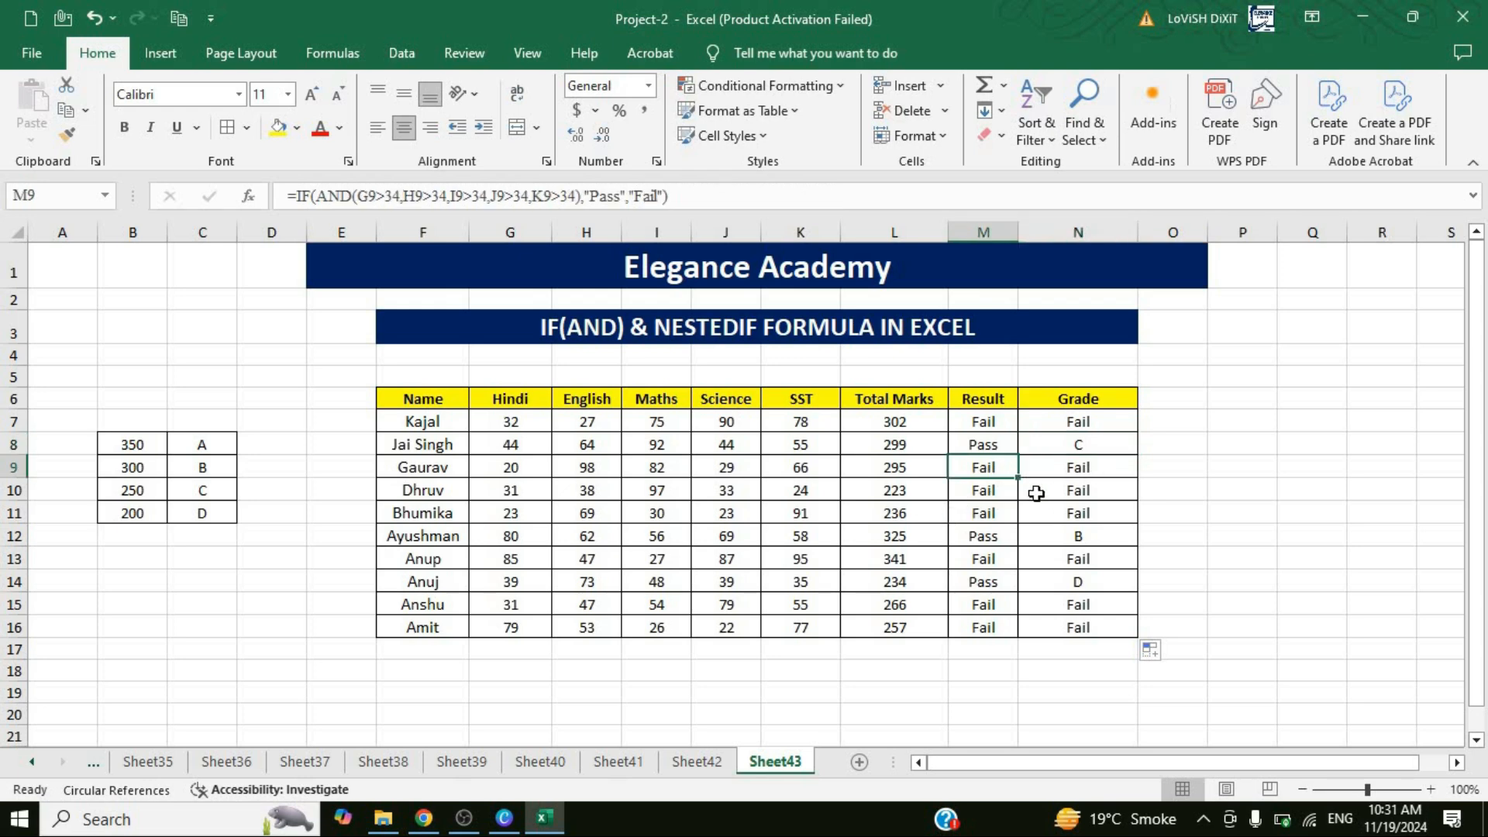
key("Down")
key("Down")
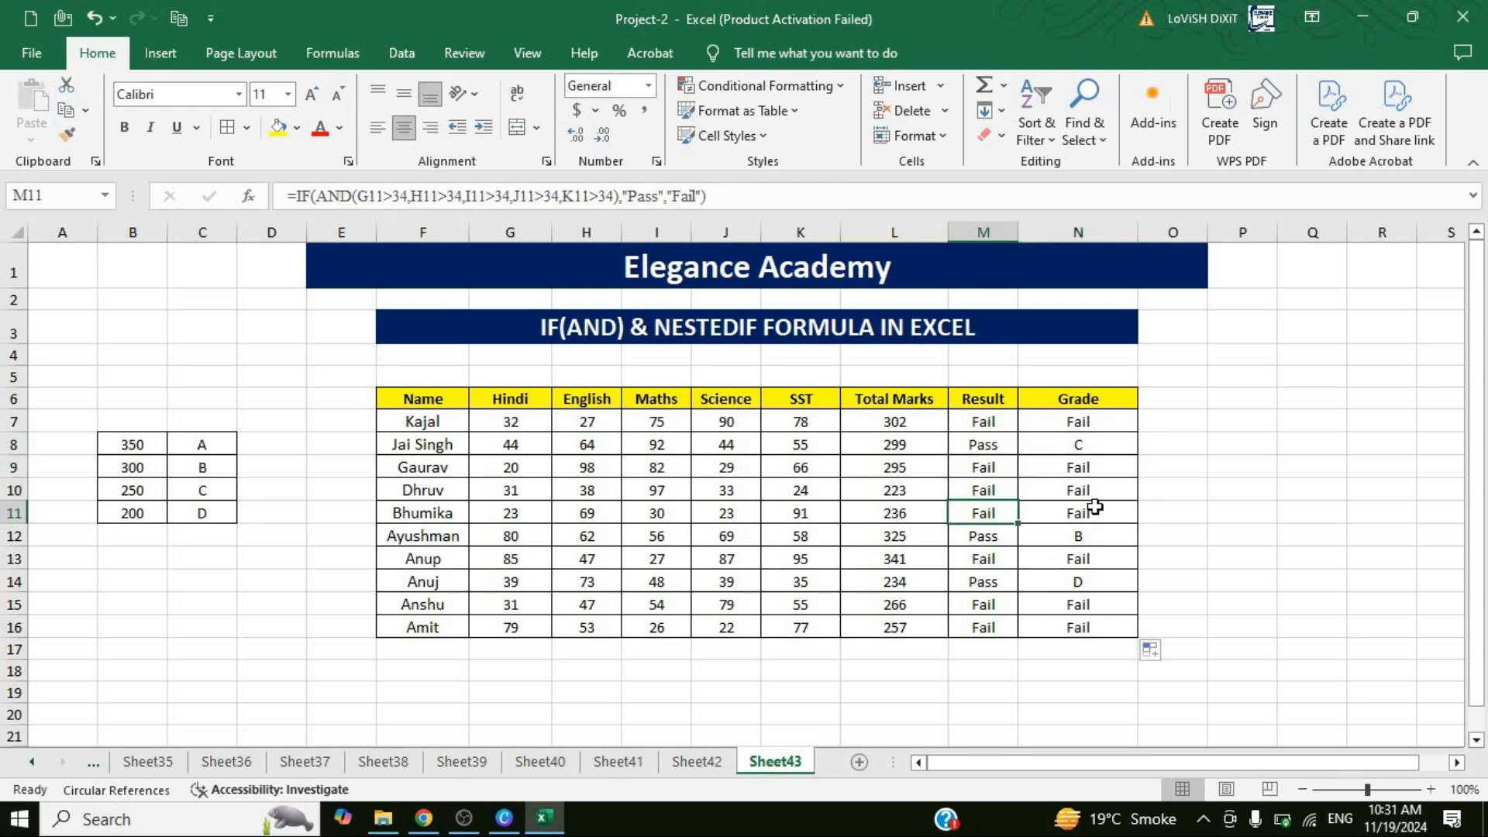
left_click(986, 537)
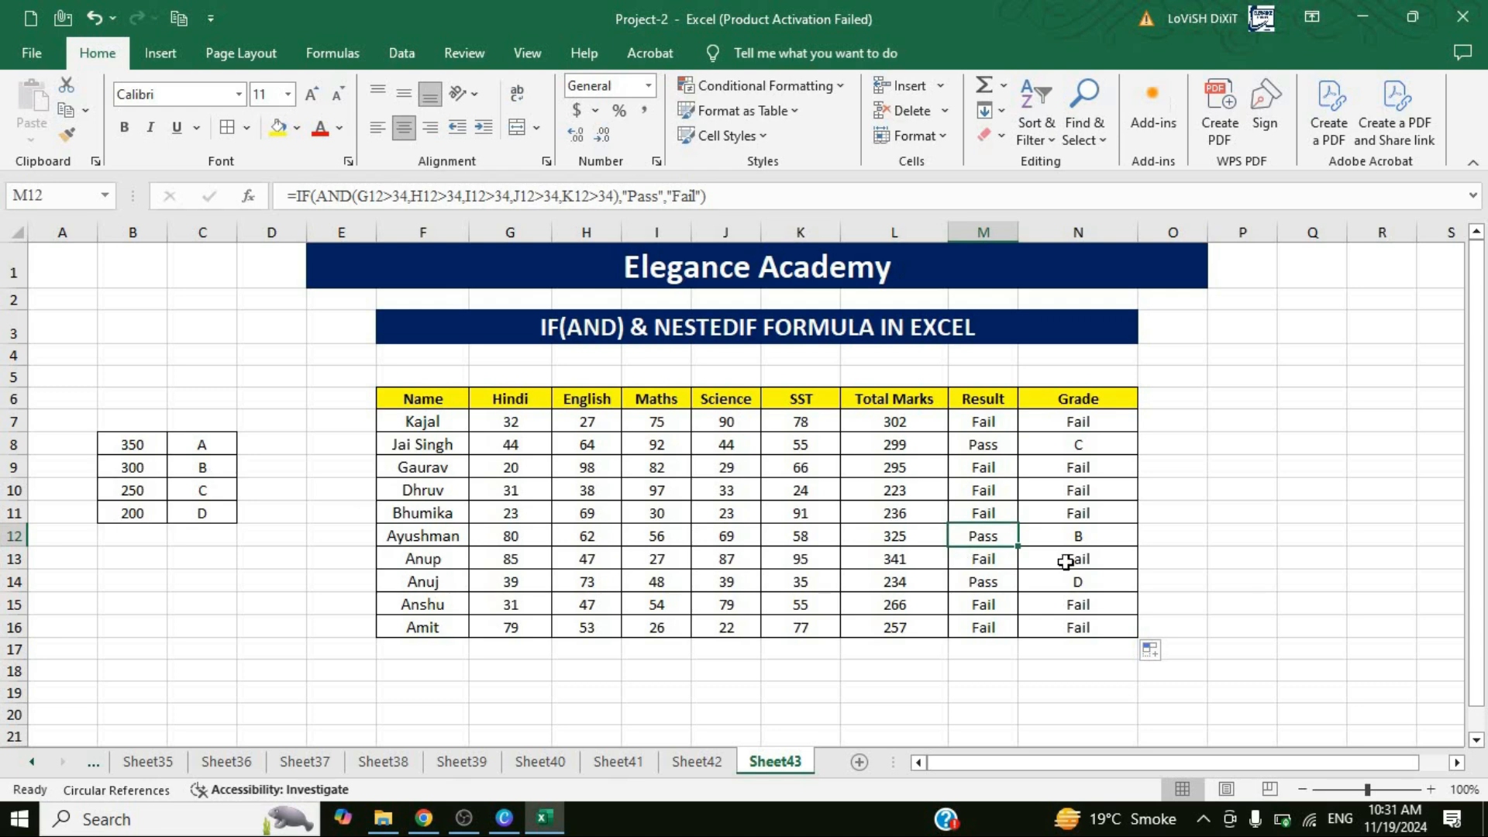
left_click(1085, 538)
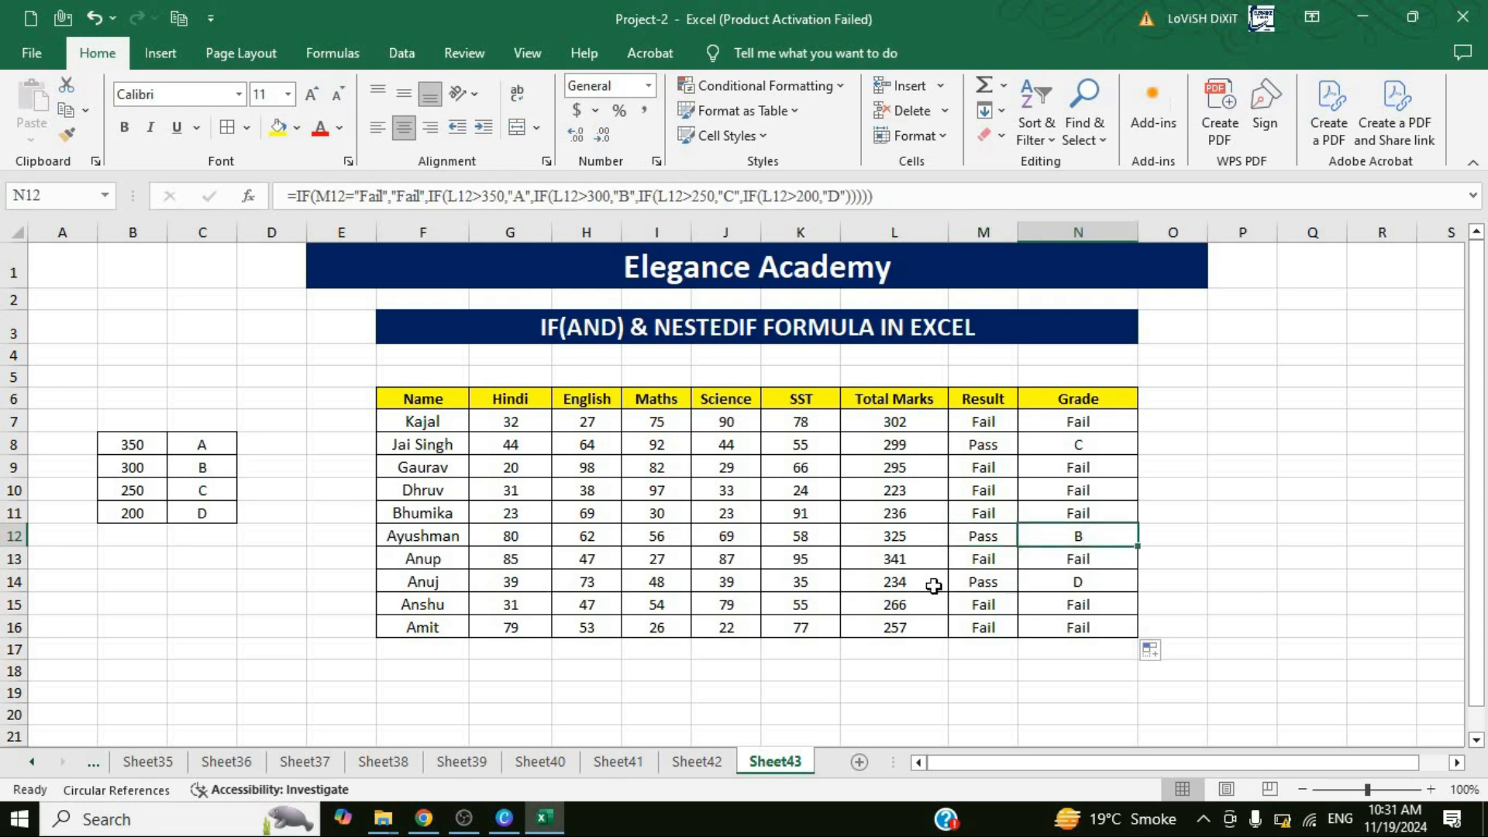
left_click(1031, 585)
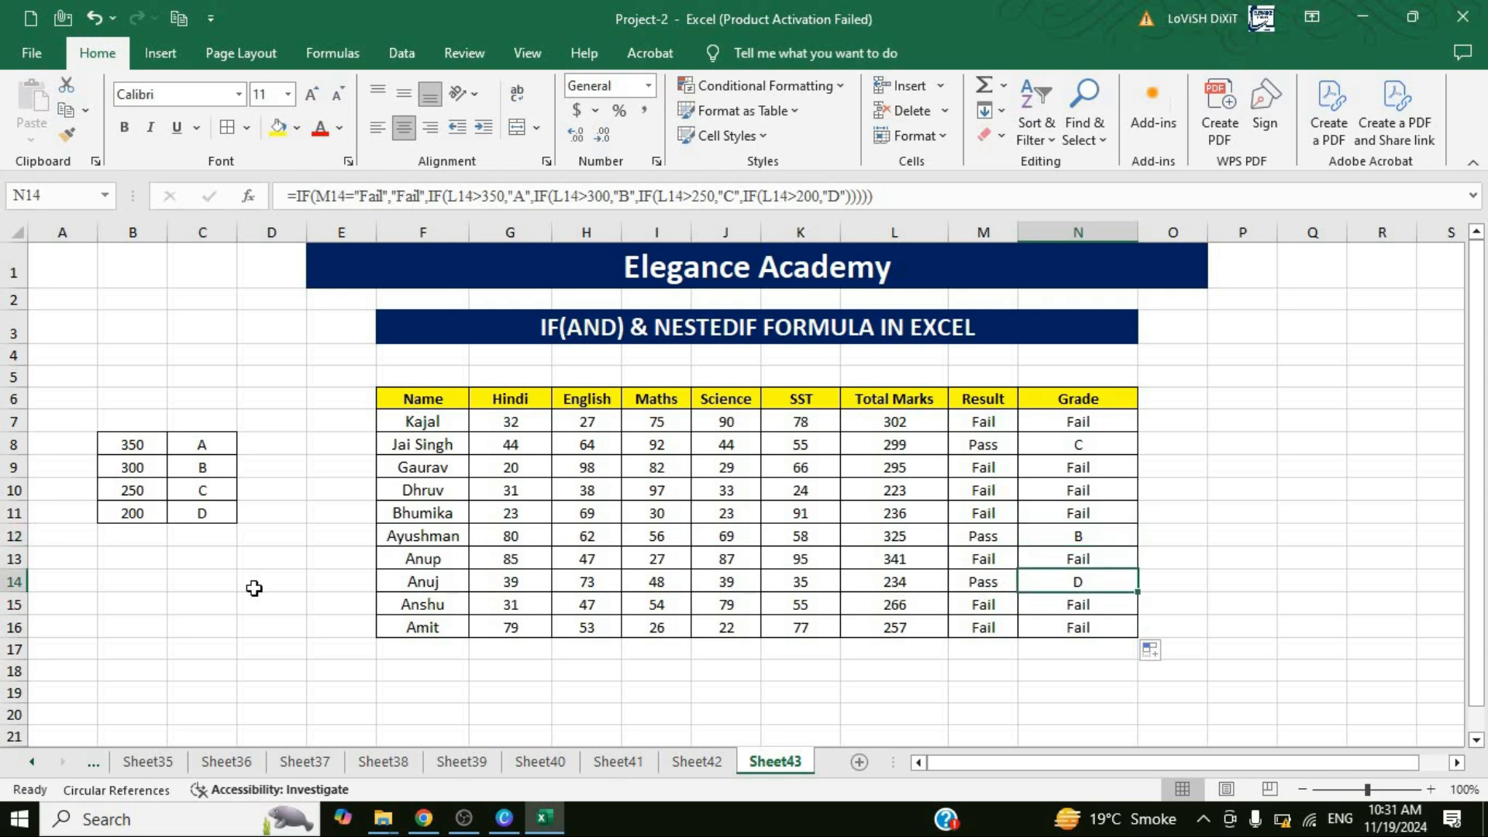